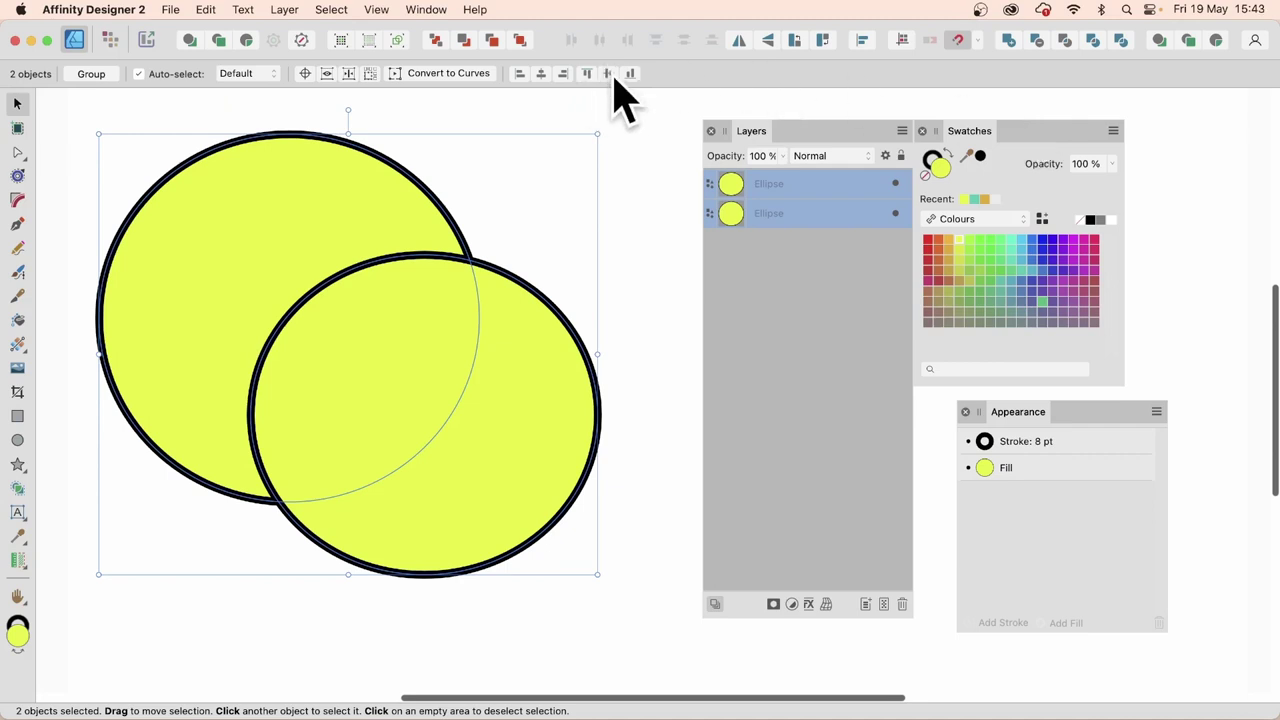
Step: Flood-fill the big back circle magenta using Vector Flood Fill with Insertion mode set to Inside
key("g")
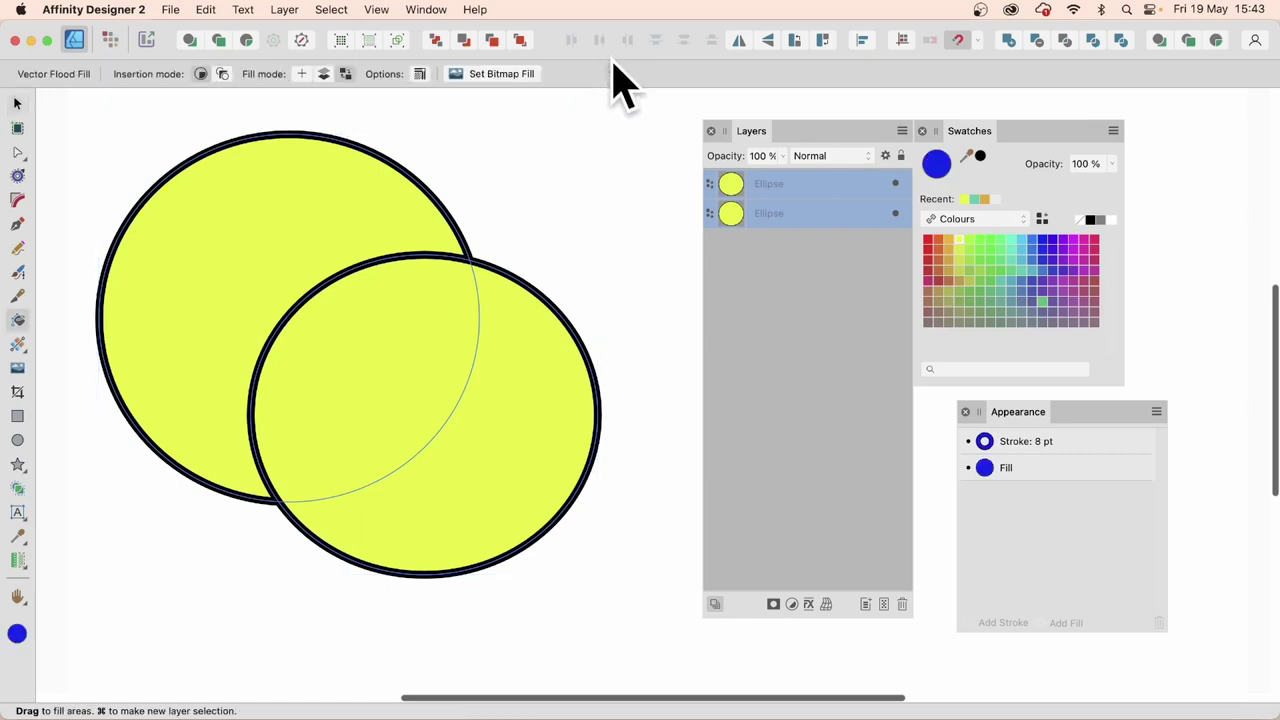
left_click(200, 74)
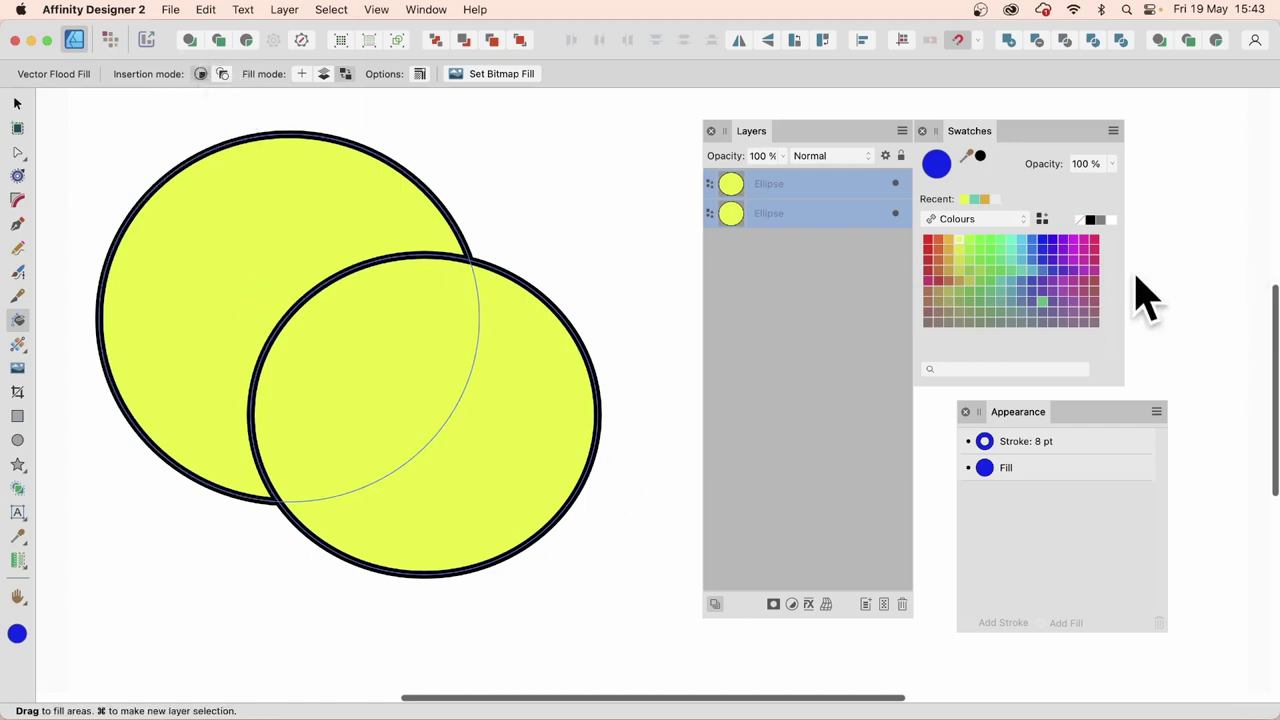
left_click(1095, 242)
left_click(238, 206)
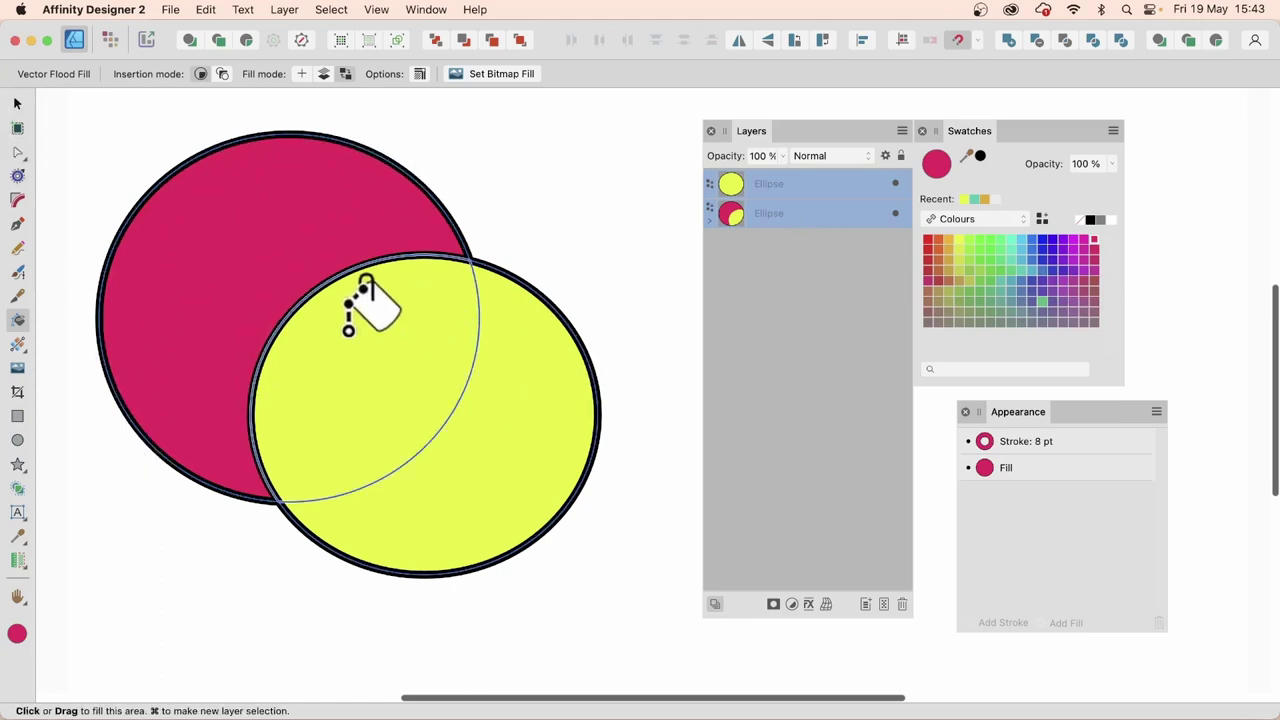
left_click(710, 221)
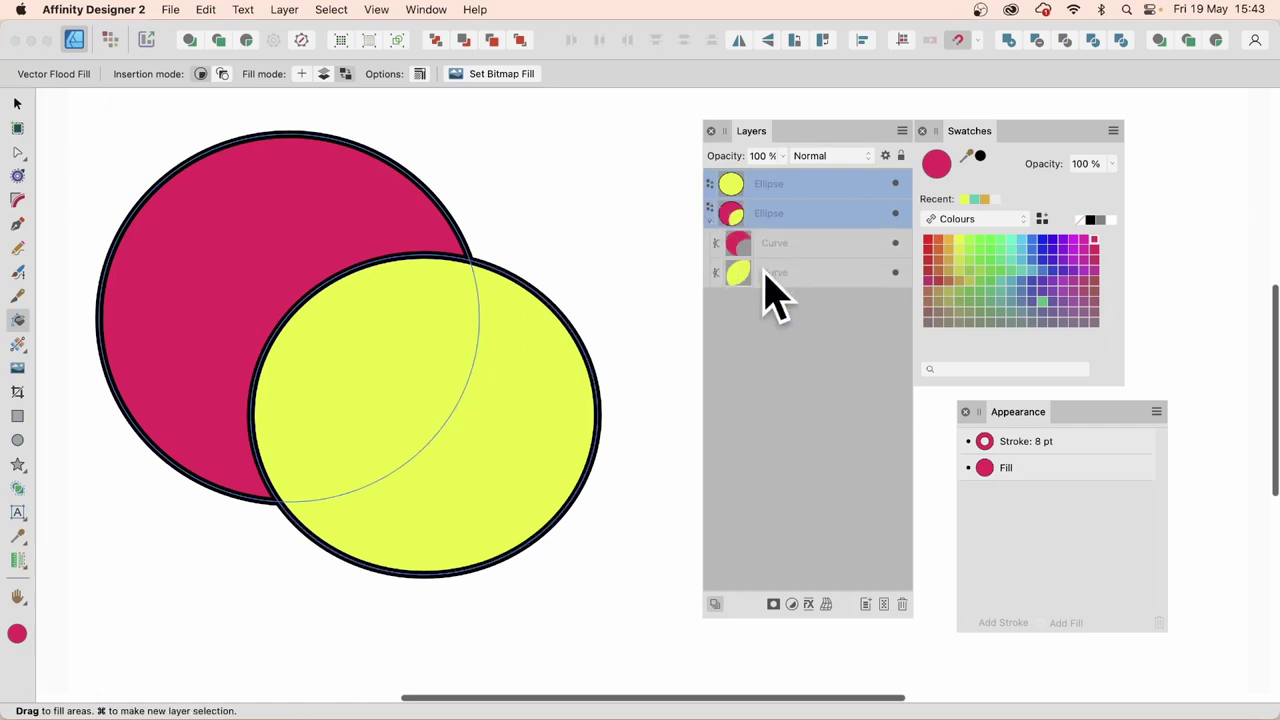
left_click(776, 246)
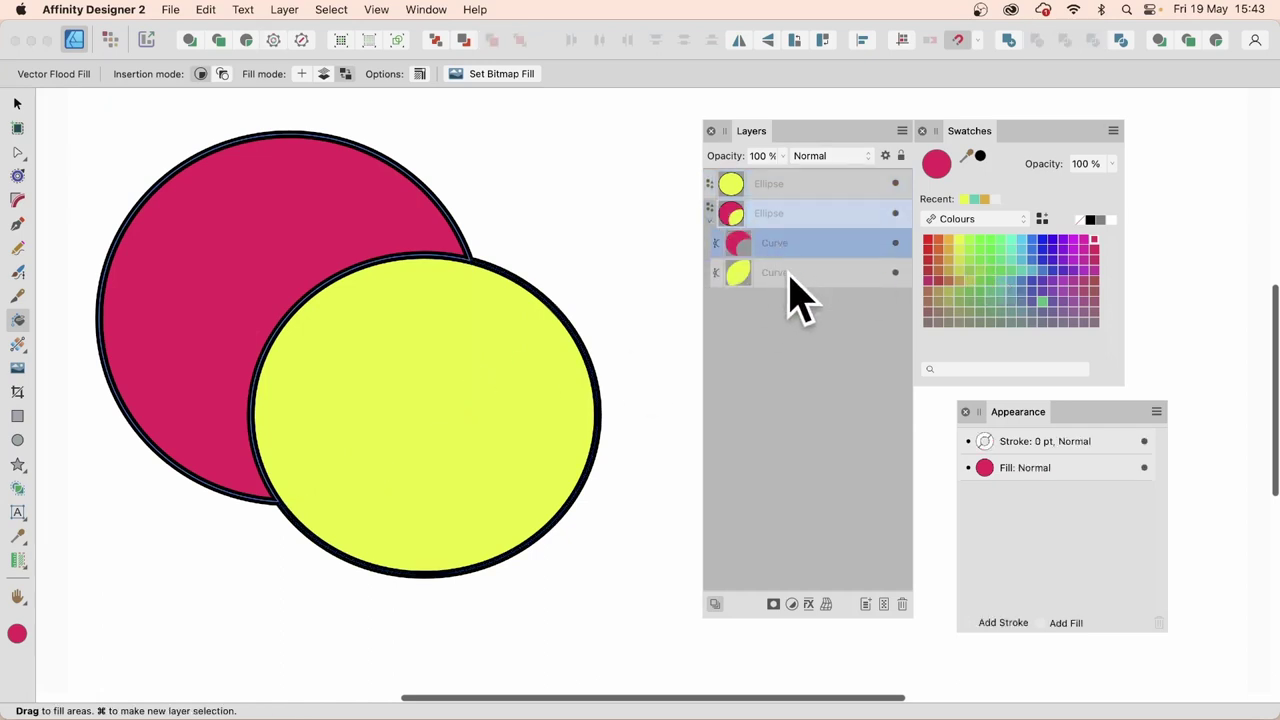
left_click(791, 275)
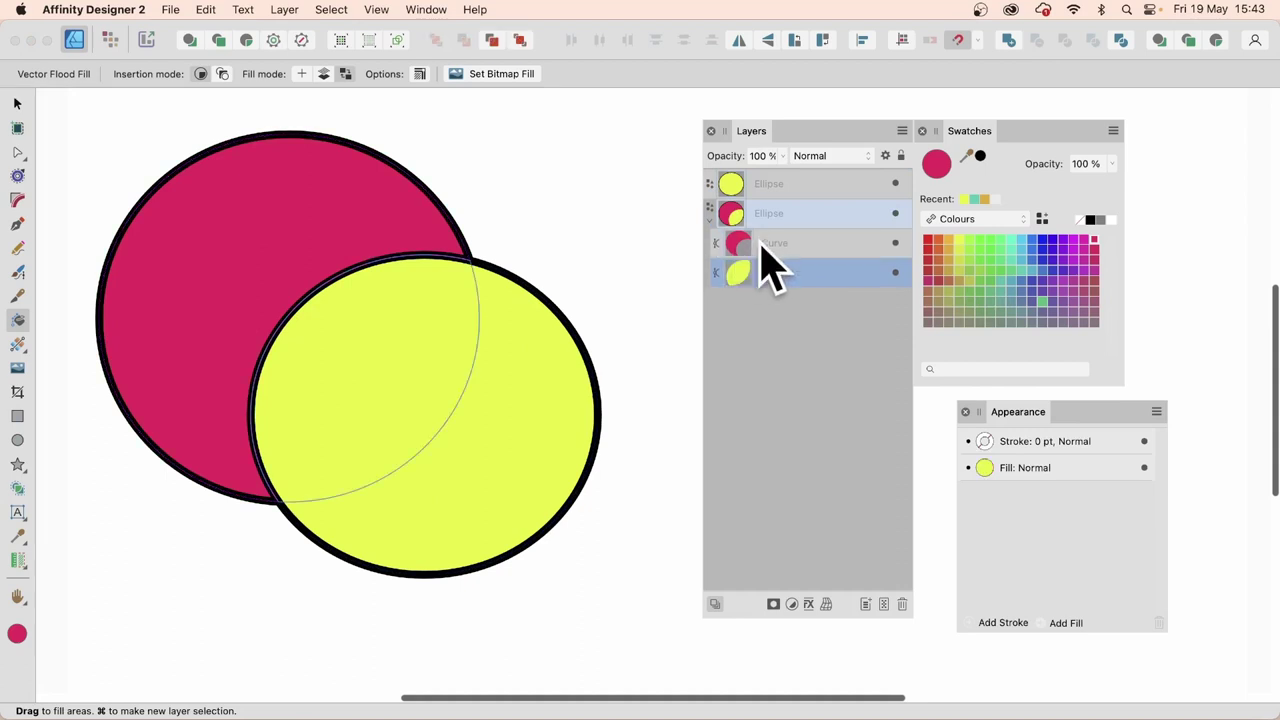
left_click(766, 245)
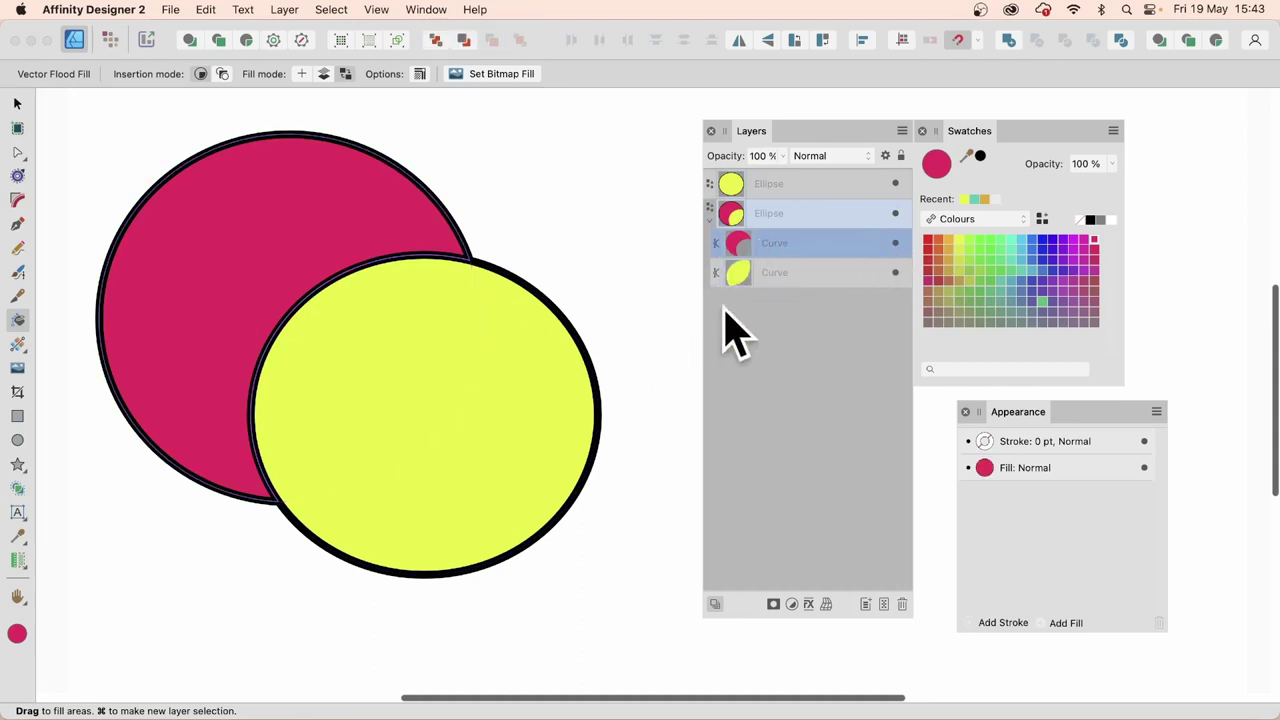
left_click(788, 268)
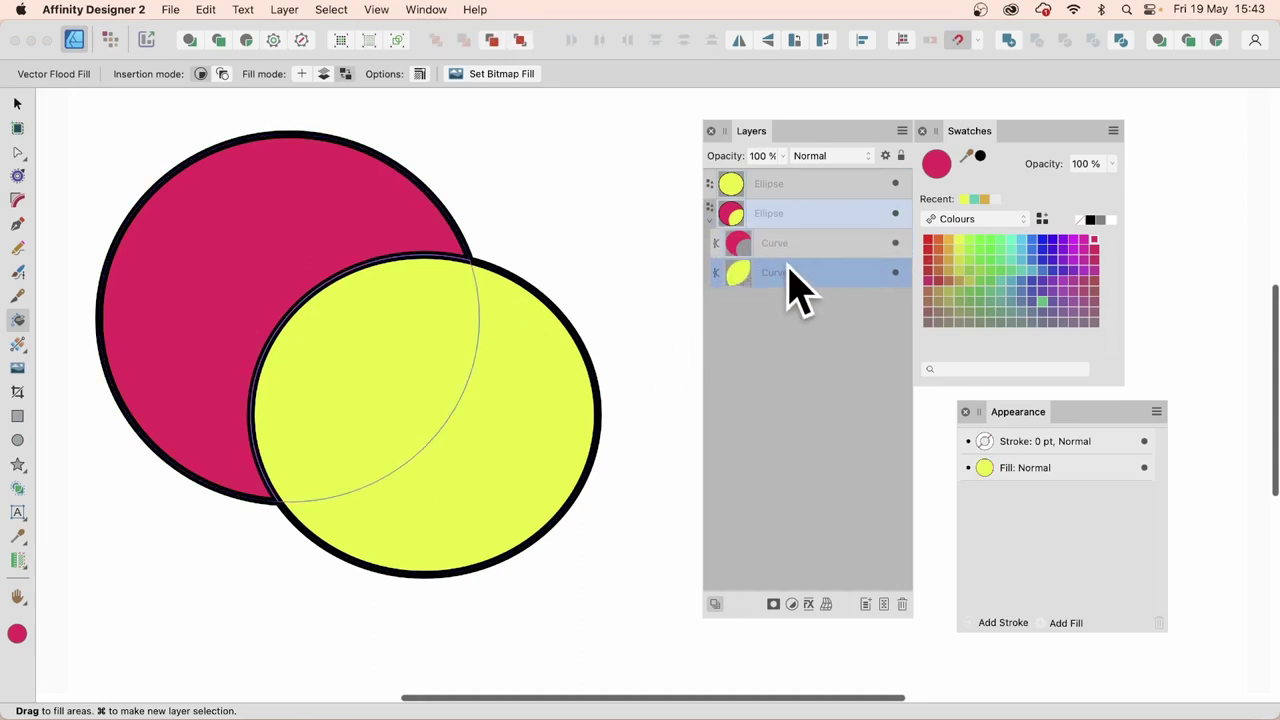
left_click(738, 250)
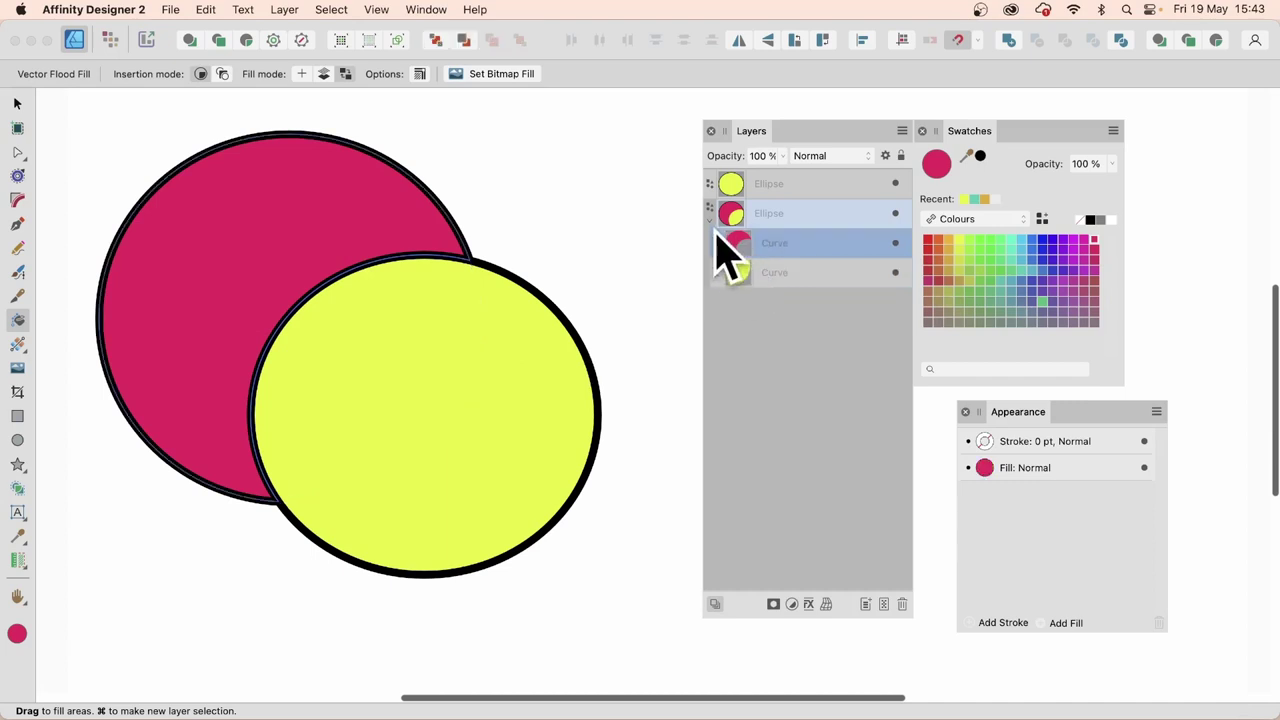
left_click(715, 220)
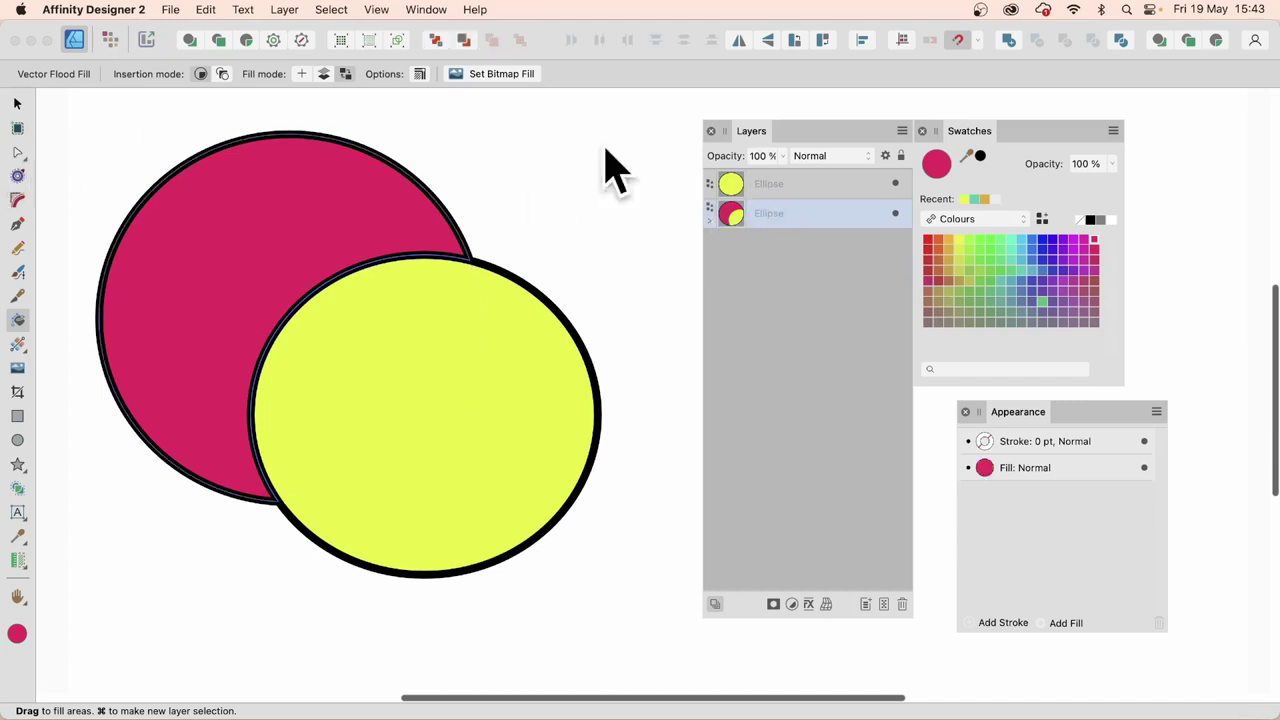
left_click(826, 186)
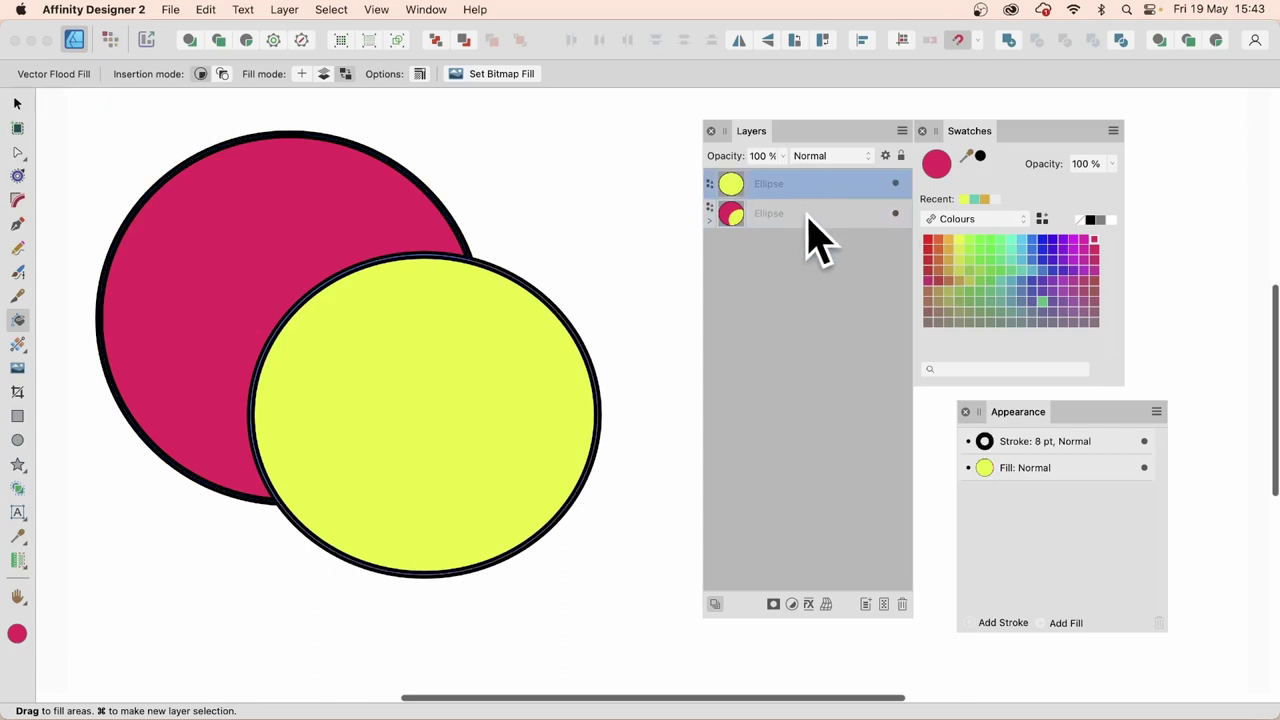
left_click(801, 212, "shift")
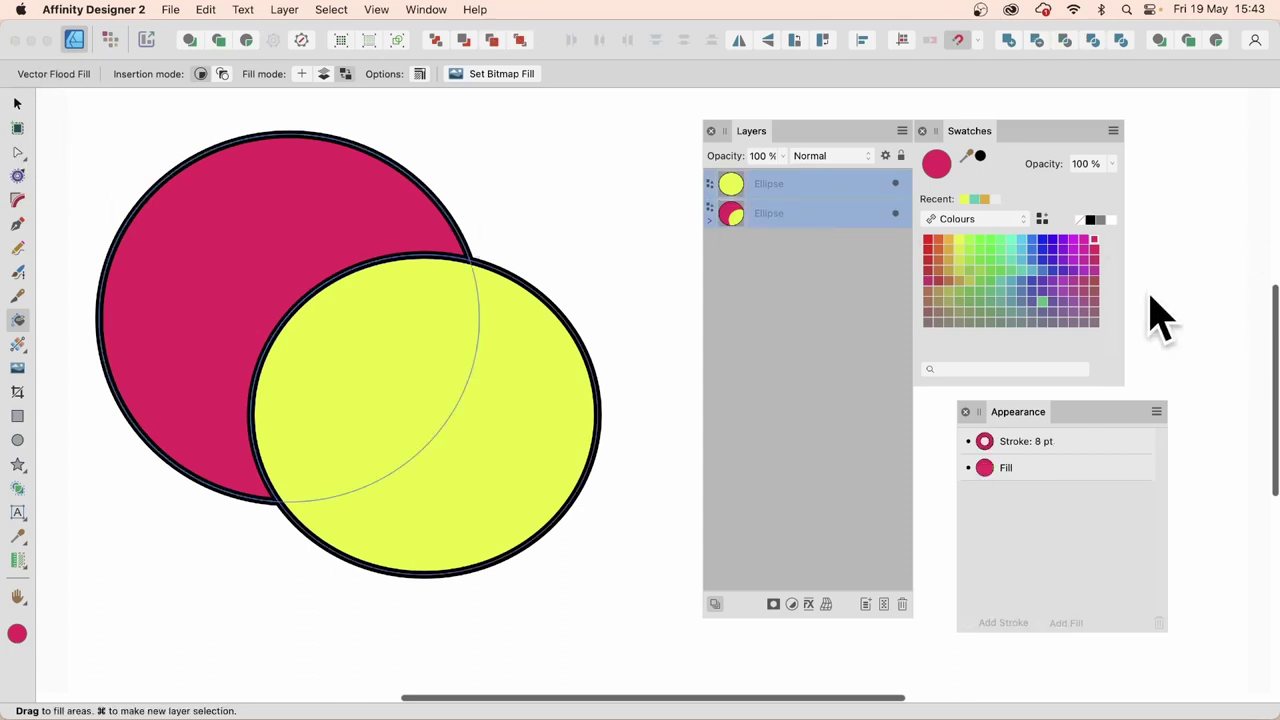
Step: Refill the back circle light green and fill the front circle's outer crescent magenta
left_click(1000, 240)
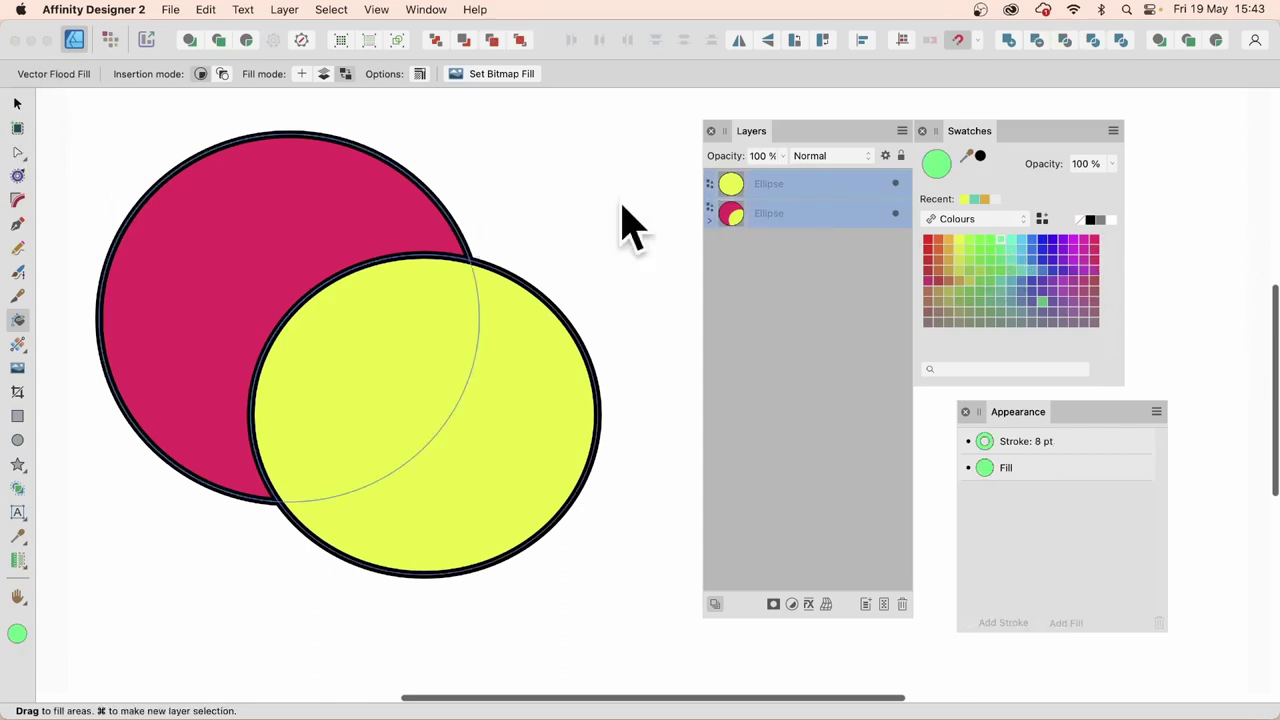
left_click(266, 206)
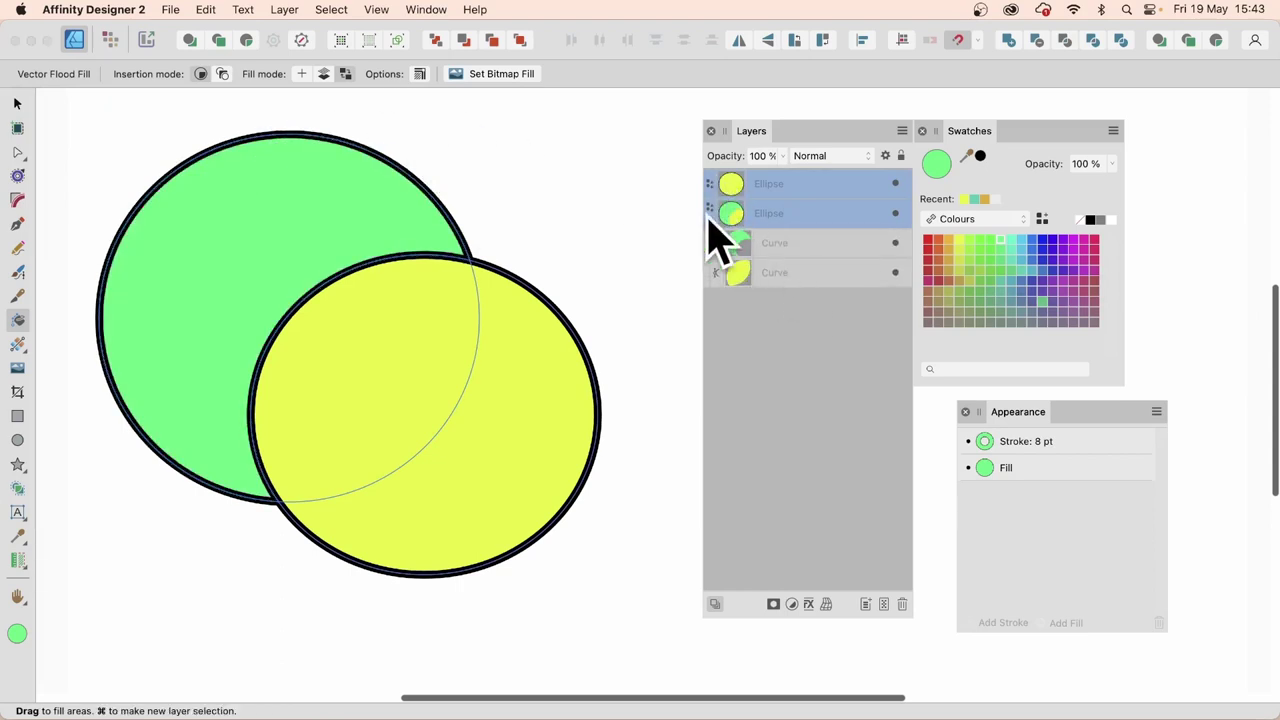
left_click(1077, 243)
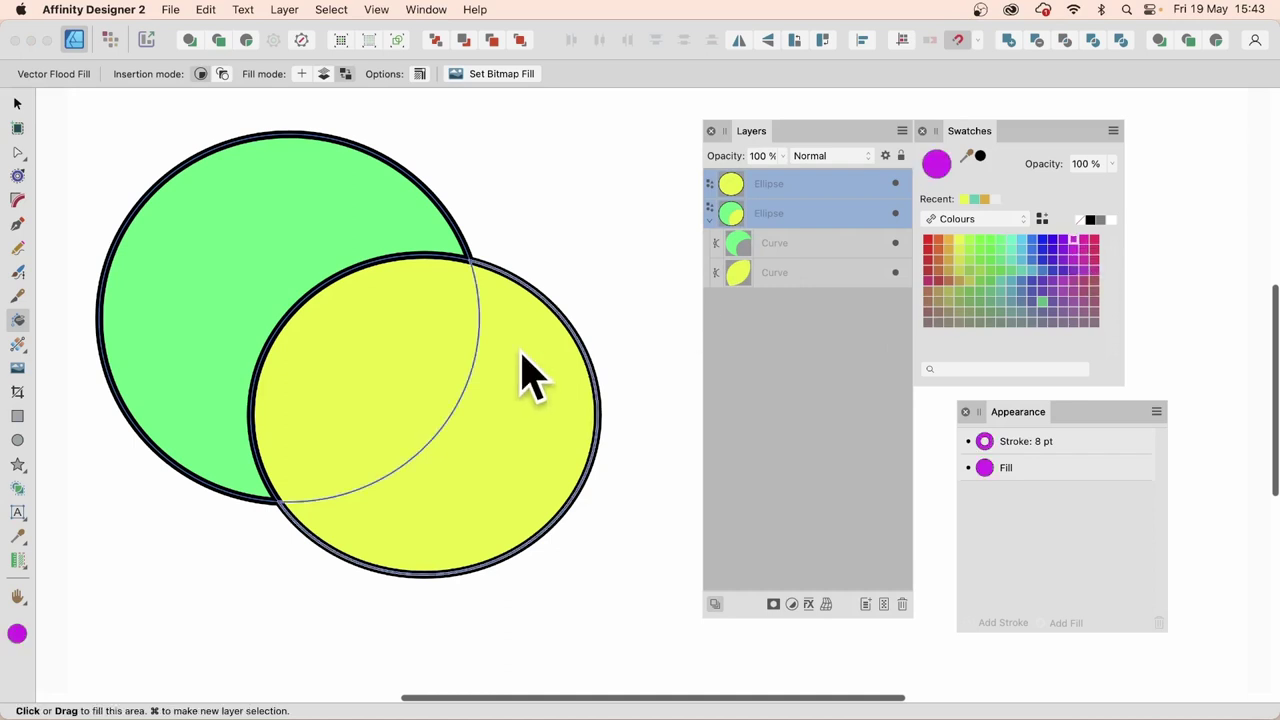
left_click(545, 352)
left_click(711, 192)
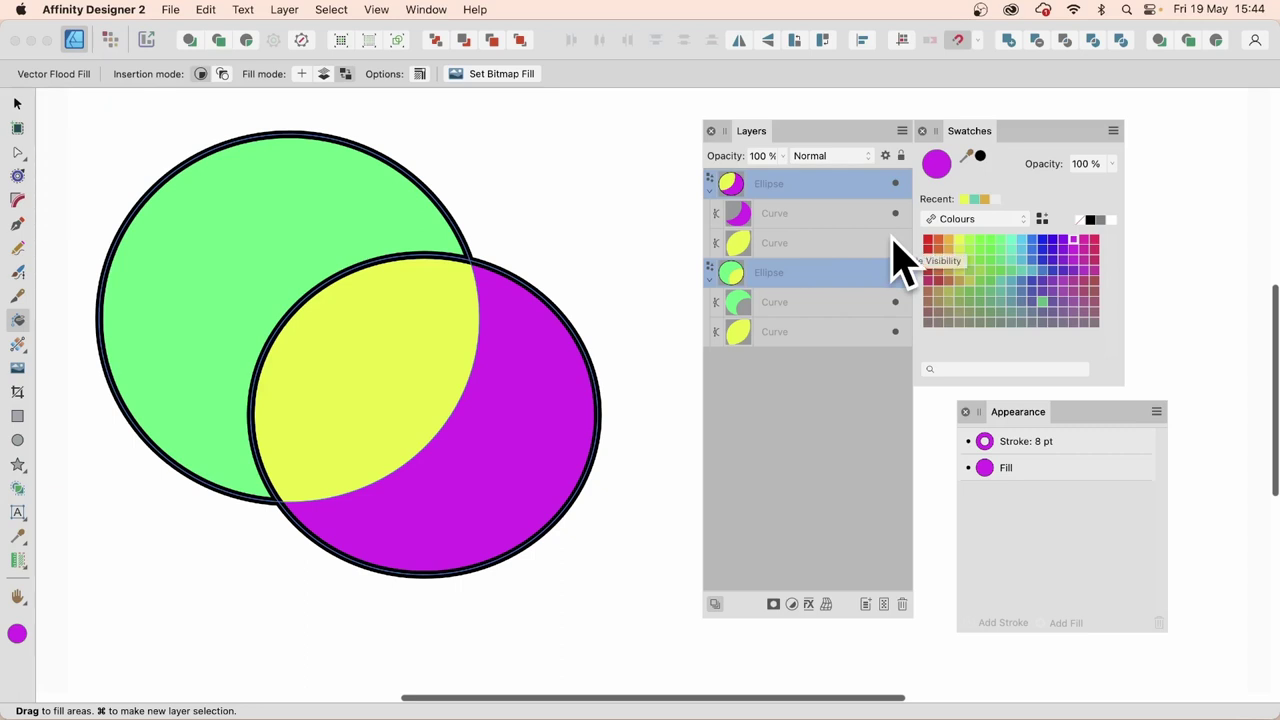
Step: Drag the back circle's green curve piece slightly off its black outline
left_click(786, 303)
left_click(18, 104)
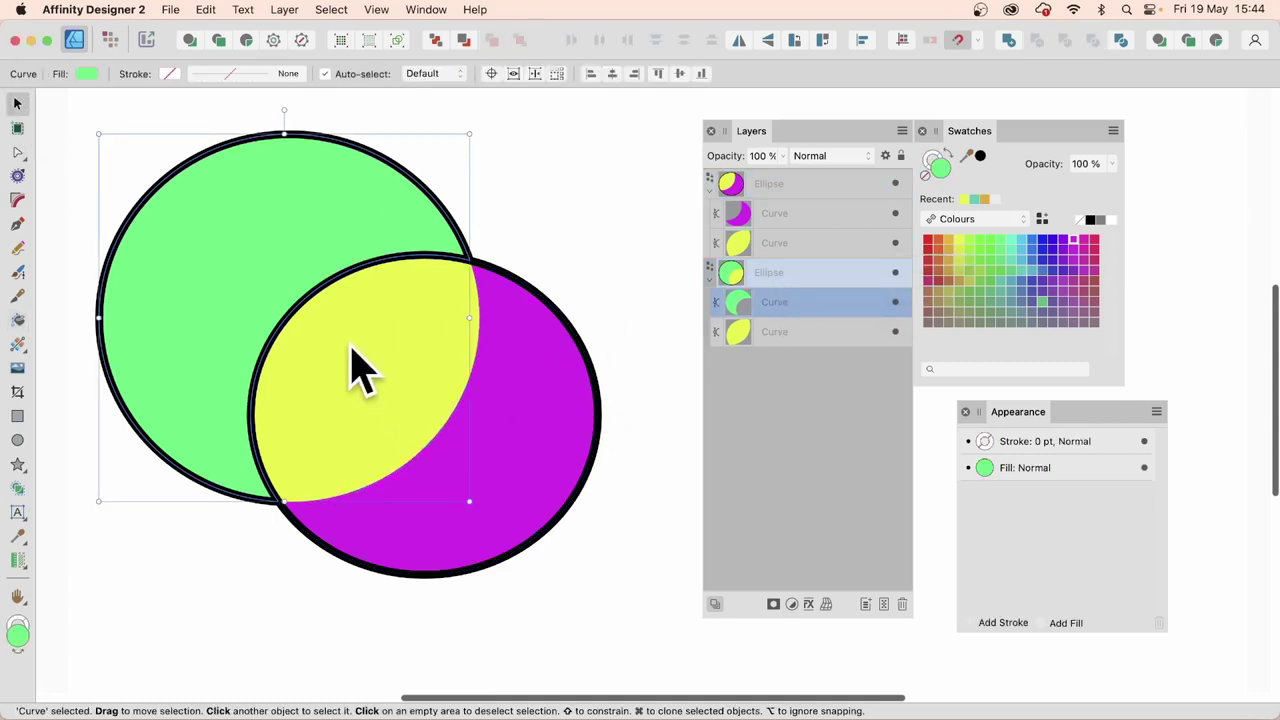
left_click_drag(329, 286, 305, 242)
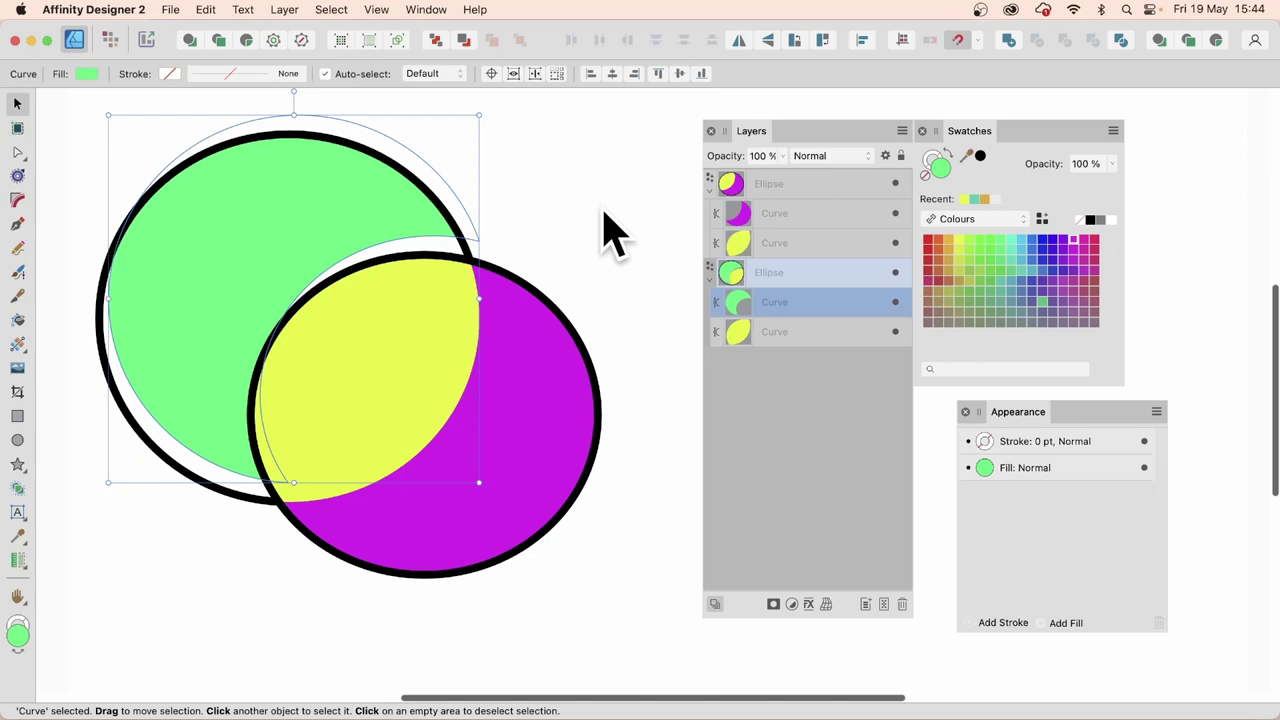
Step: Delete both circles, draw two overlapping stars, and select them both
key("super+a")
key("BackSpace")
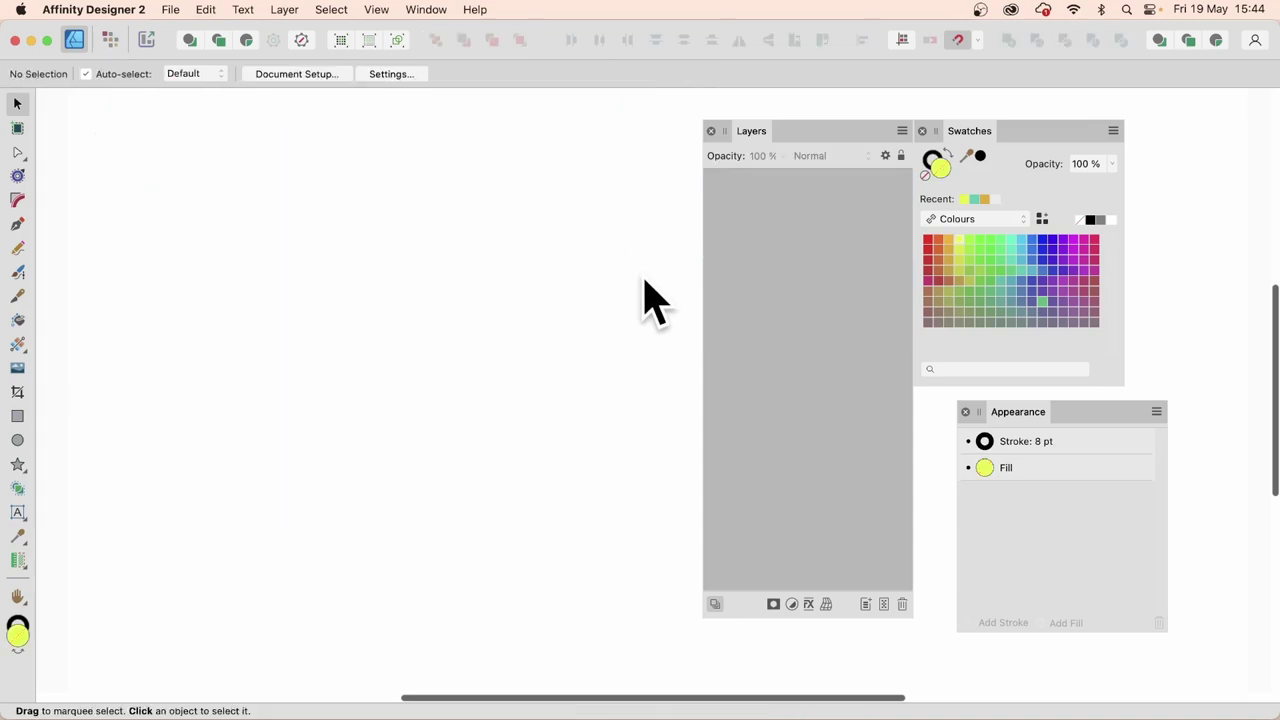
left_click(17, 464)
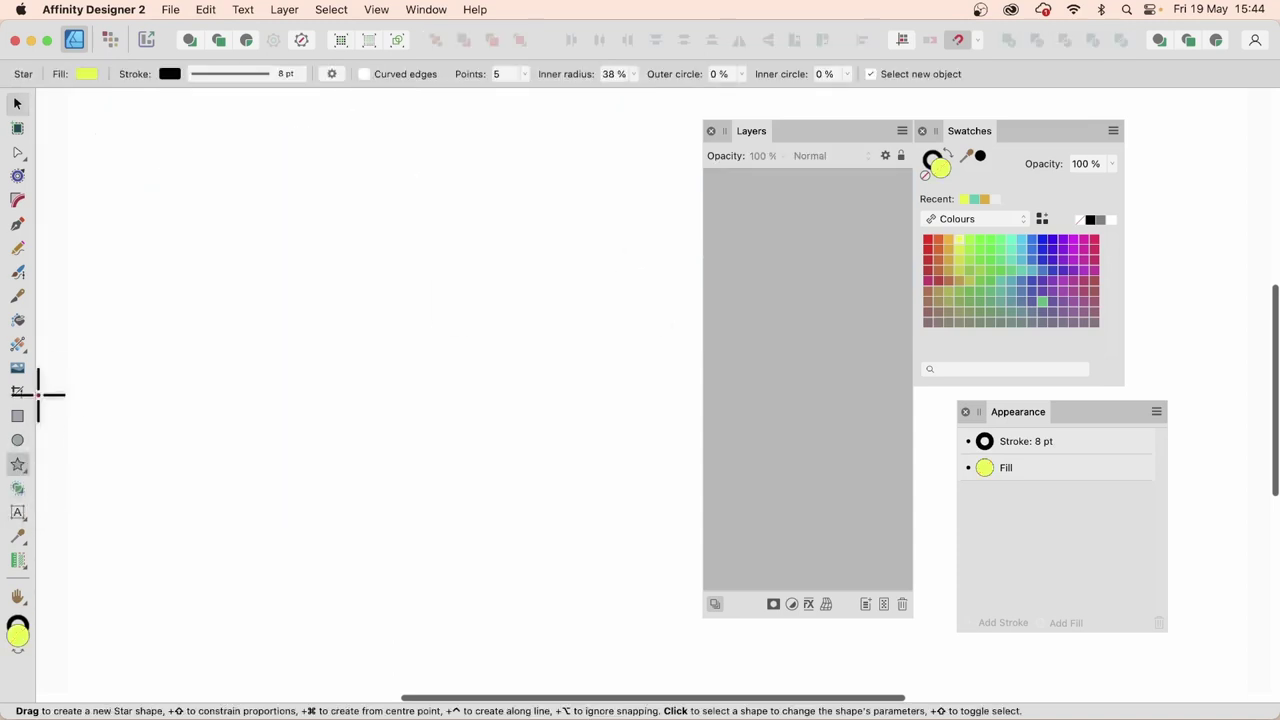
left_click_drag(104, 142, 535, 550)
left_click_drag(283, 306, 669, 642)
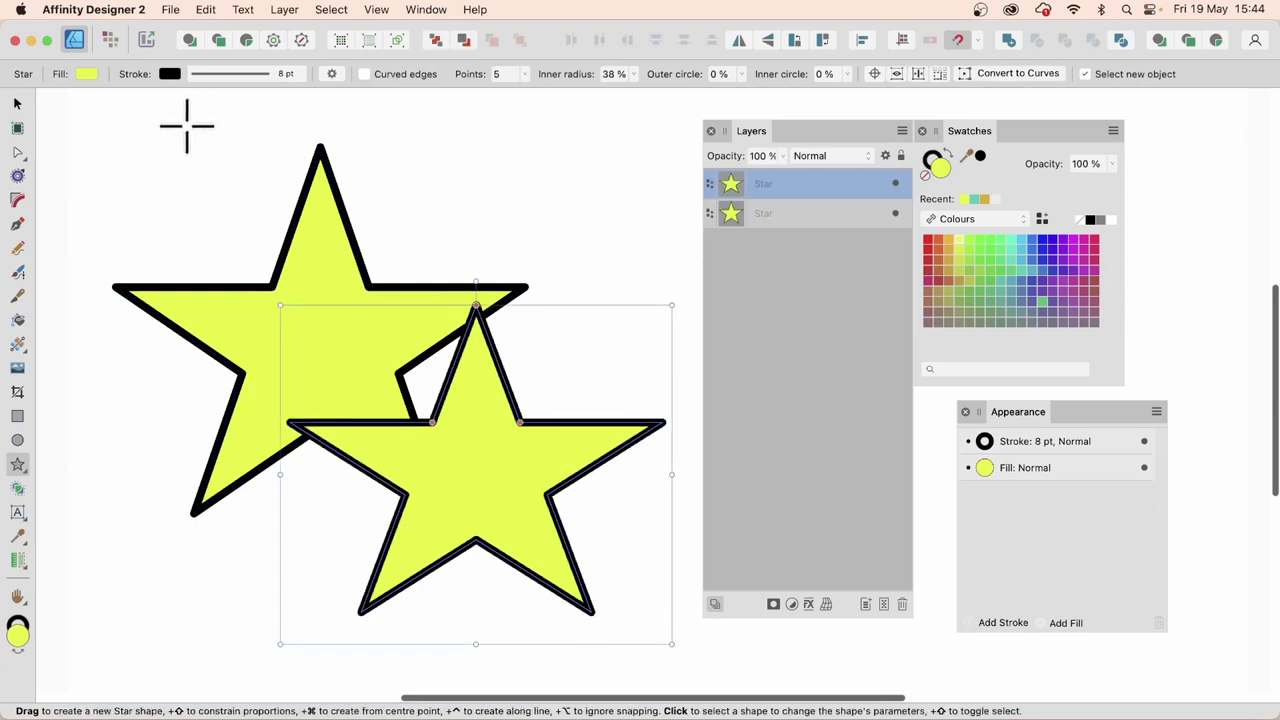
left_click(17, 103)
left_click_drag(76, 134, 750, 698)
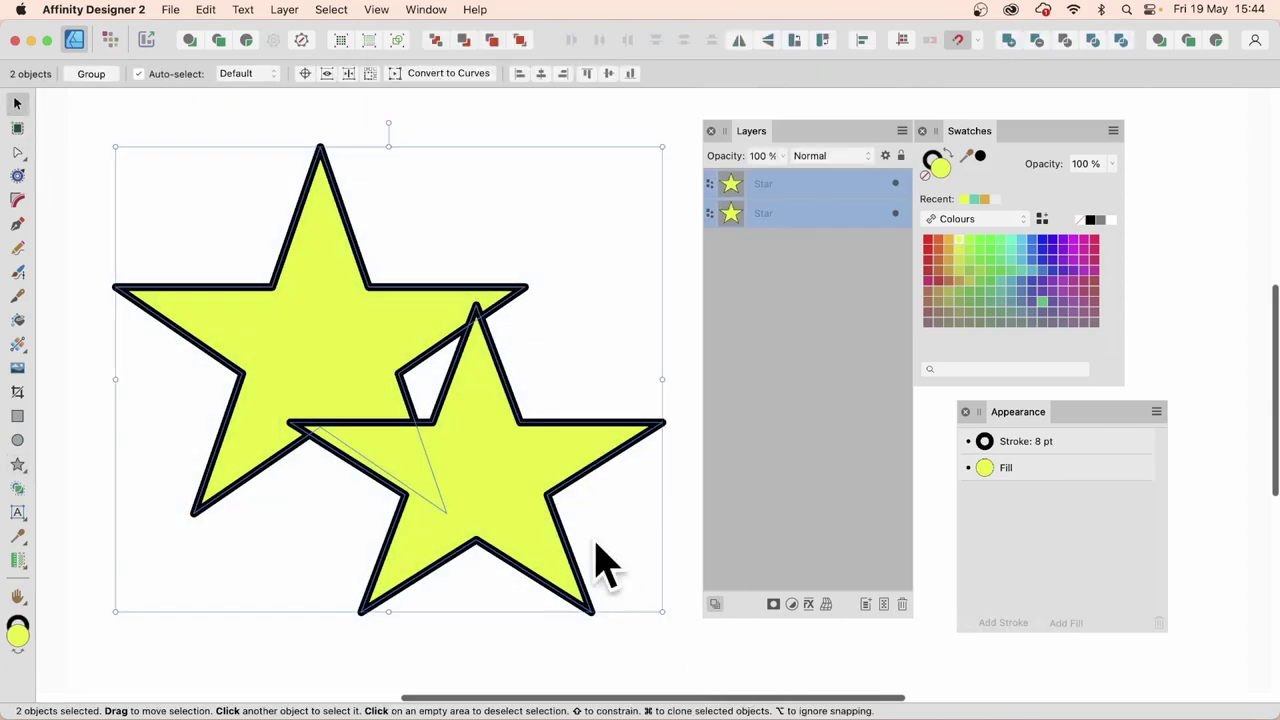
Step: Flood-fill the upper-left star region with the pink radial gradient from the Gradients palette
key("k")
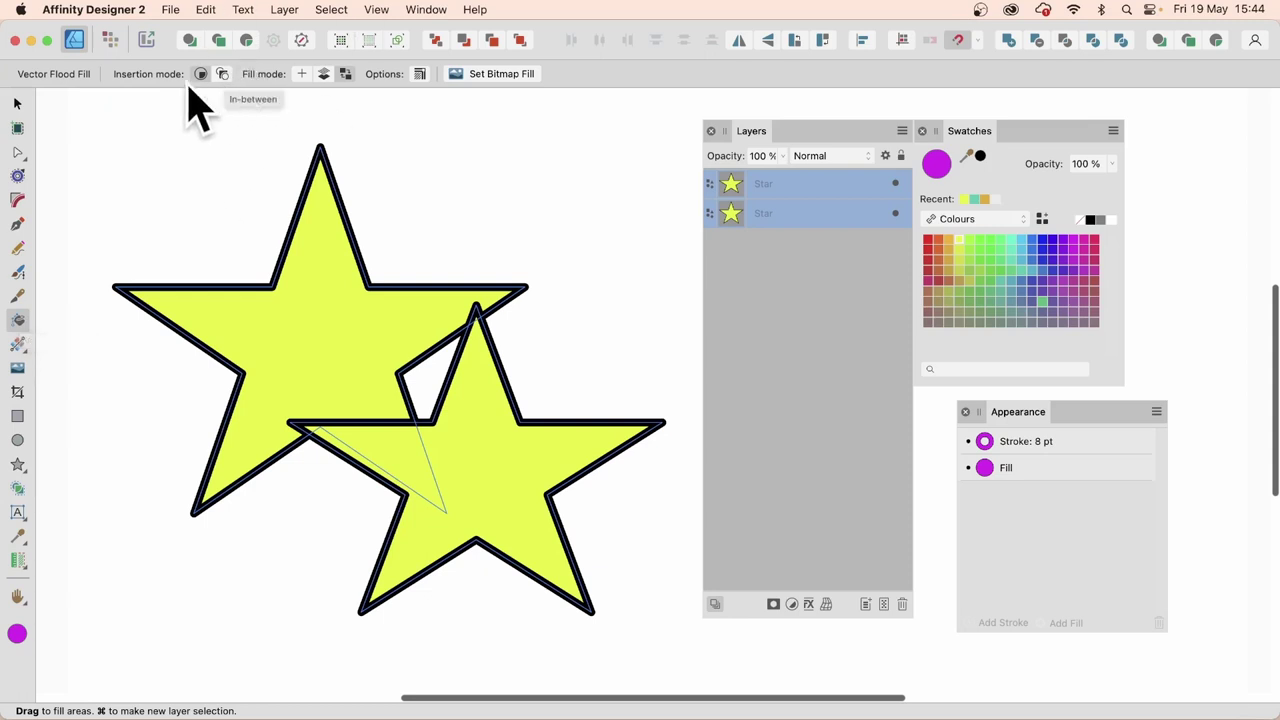
left_click(222, 74)
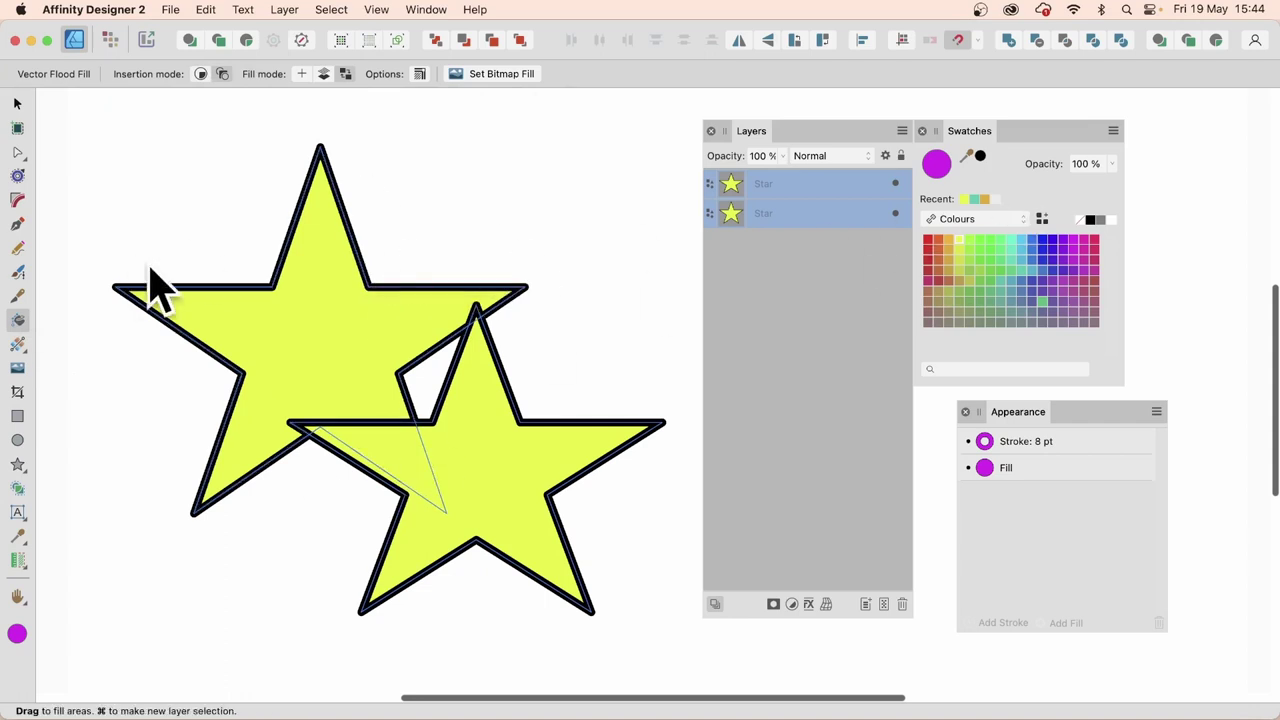
left_click(1033, 241)
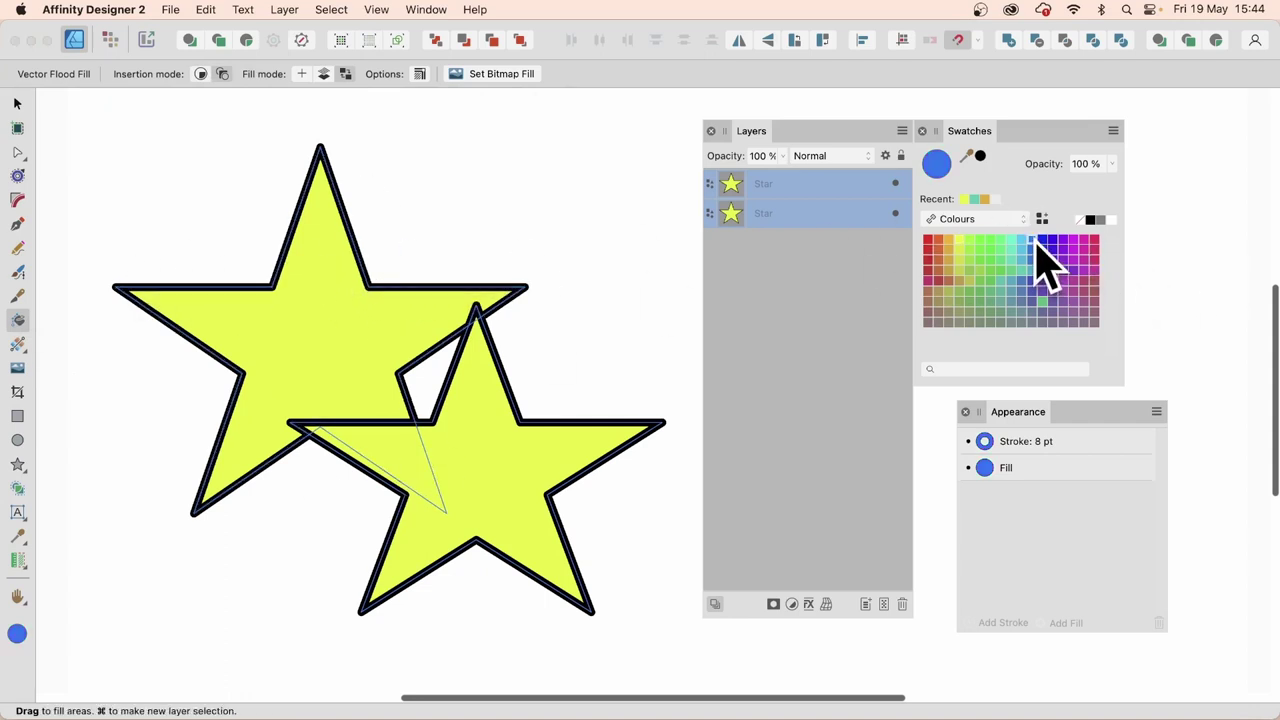
left_click(975, 220)
left_click(985, 262)
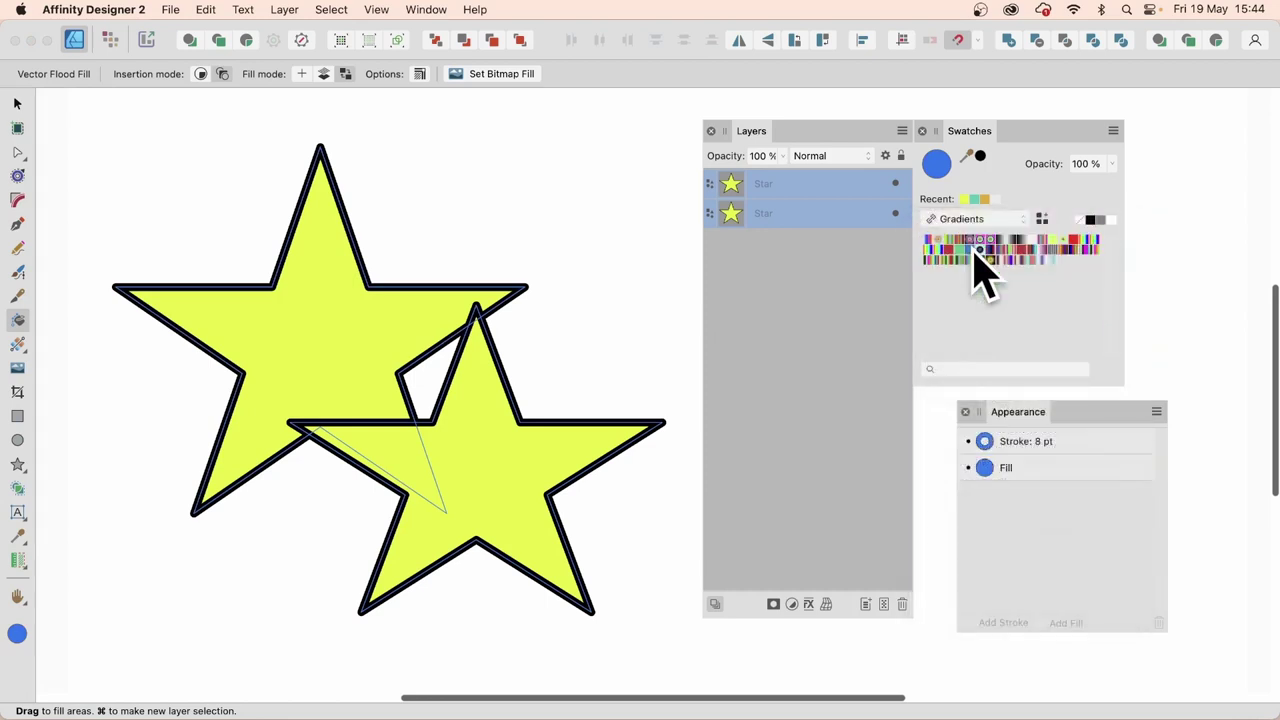
left_click(977, 250)
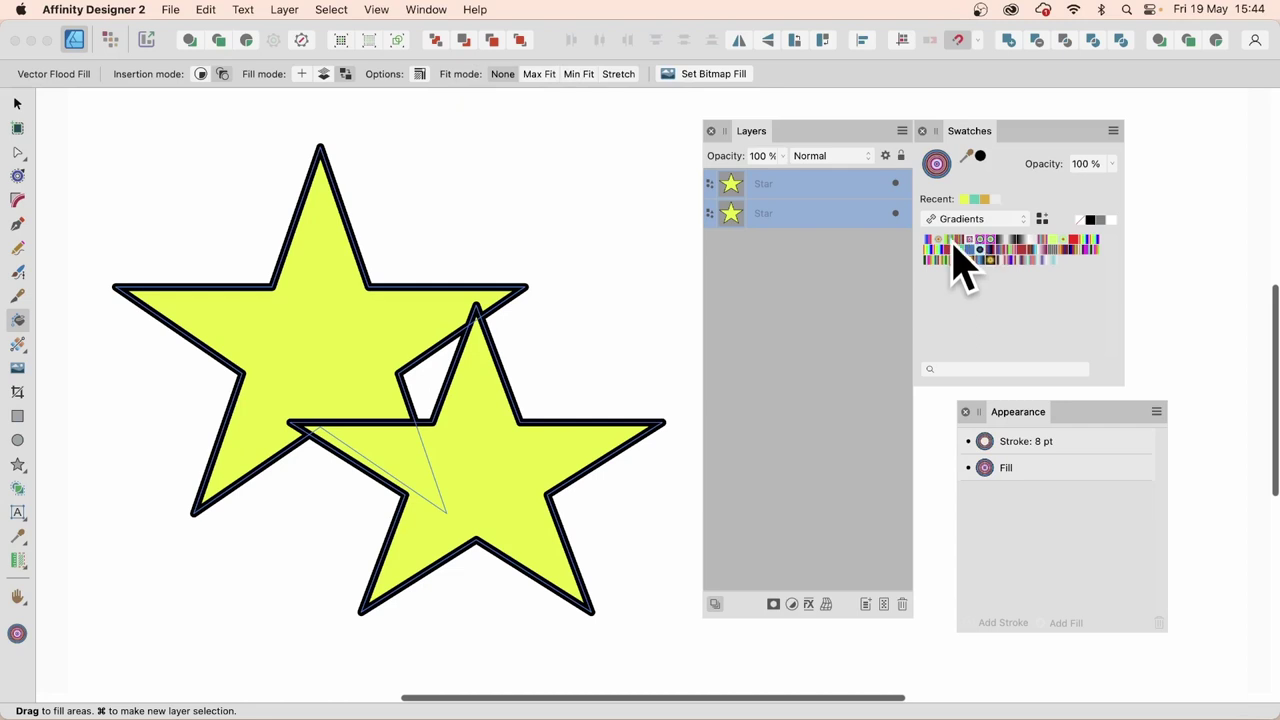
left_click(340, 330)
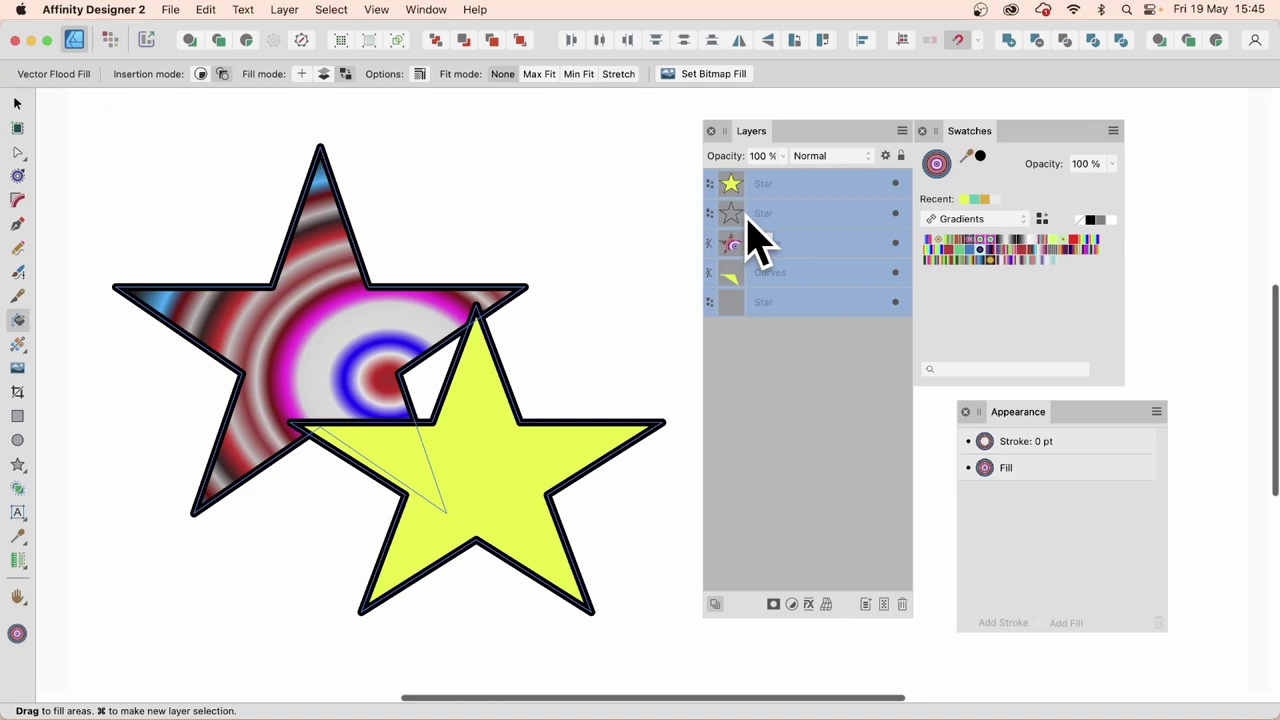
left_click(791, 338)
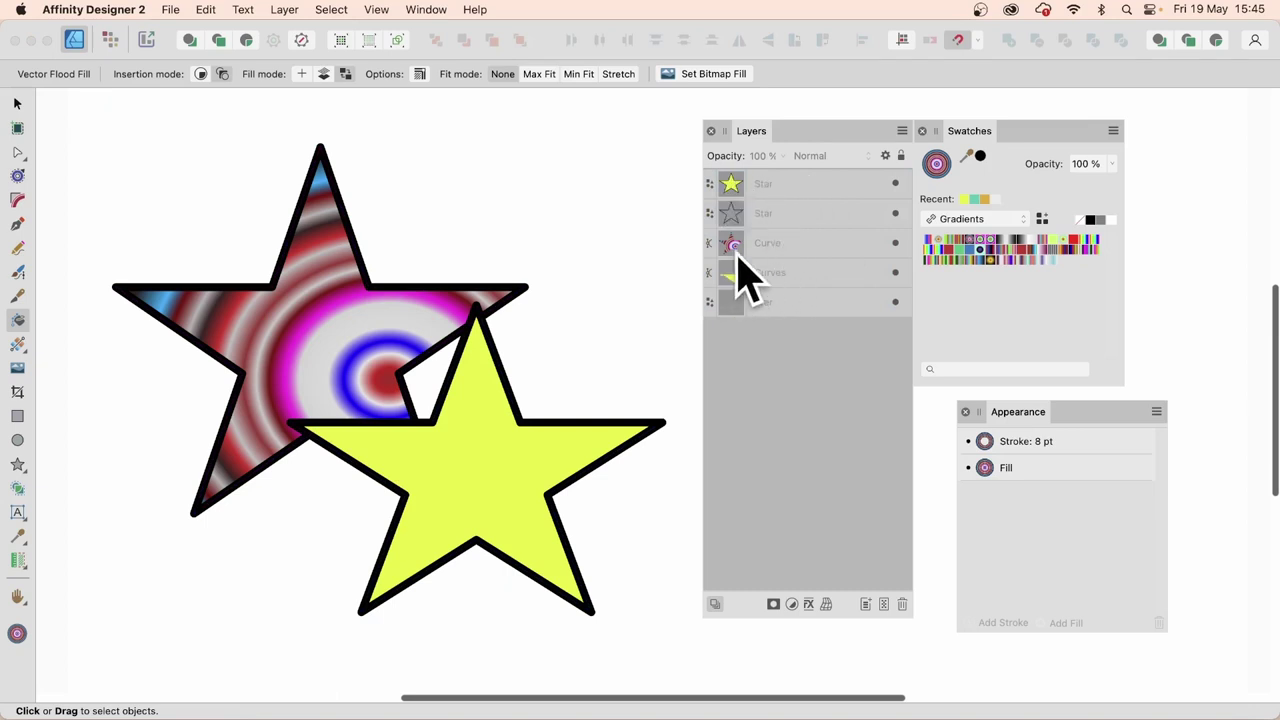
Step: Undo the radial fill and flood-fill both stars' areas with the rainbow gradient
key("super+z")
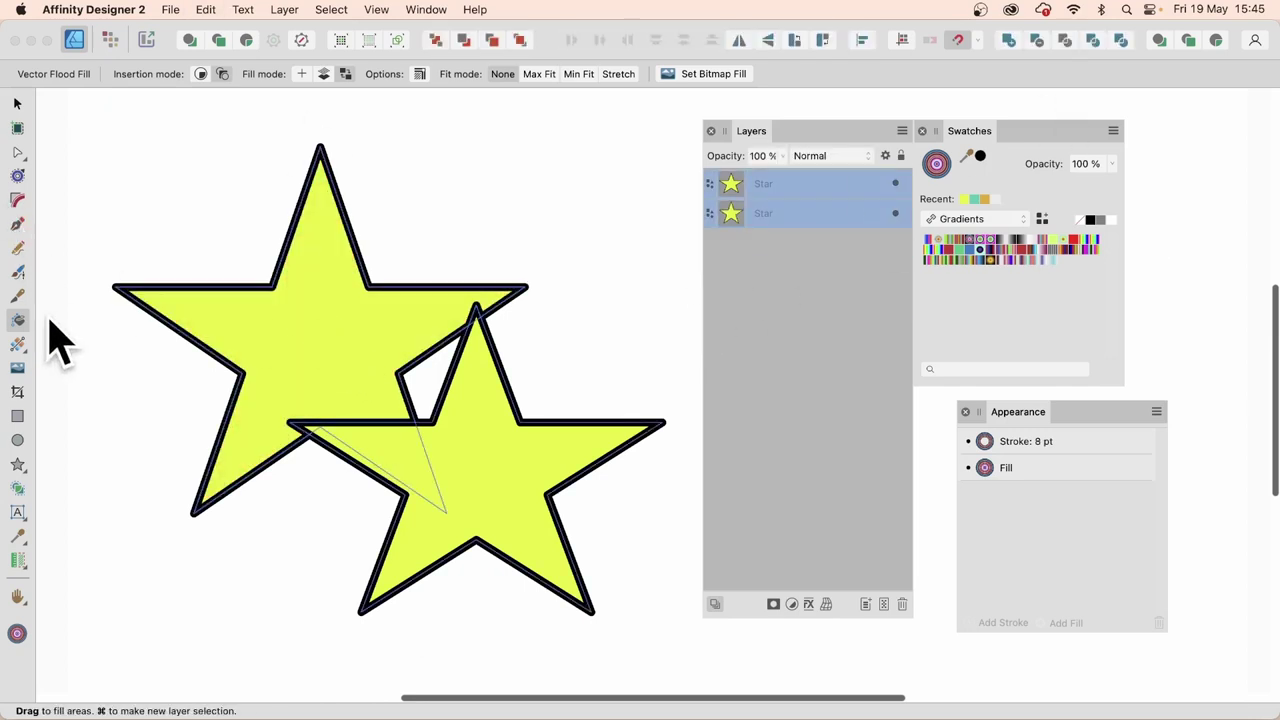
key("v")
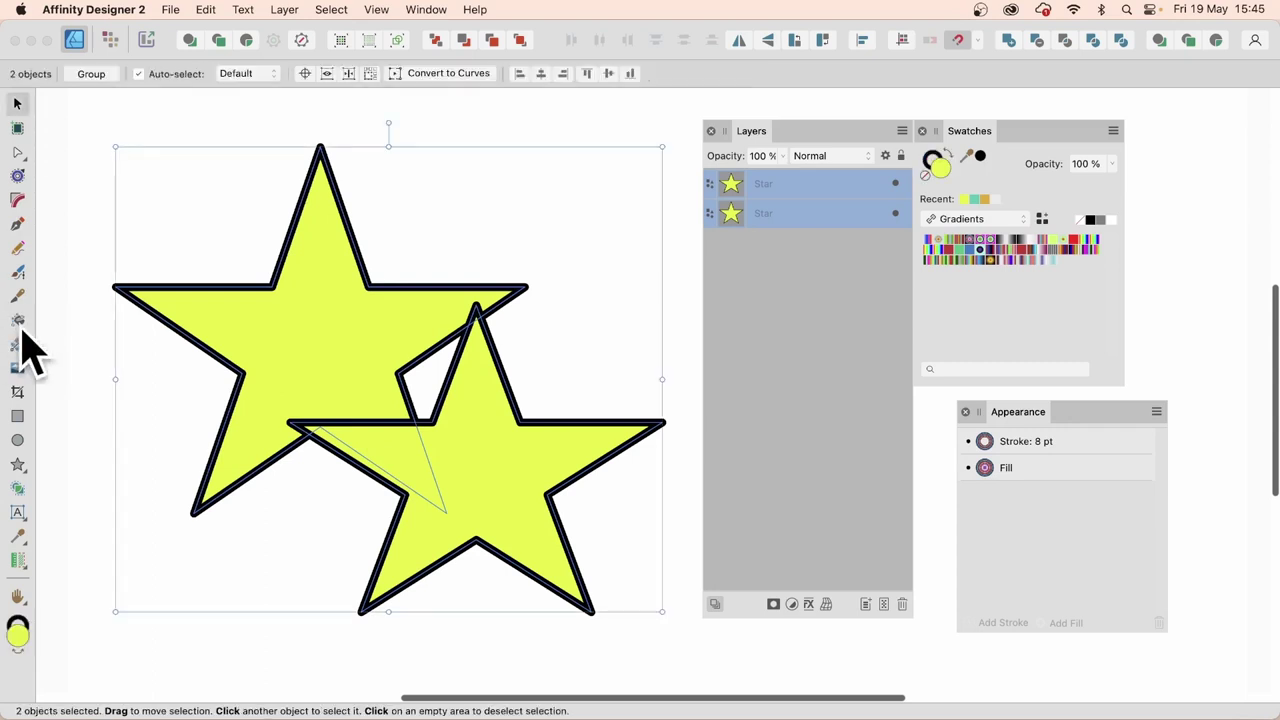
key("g")
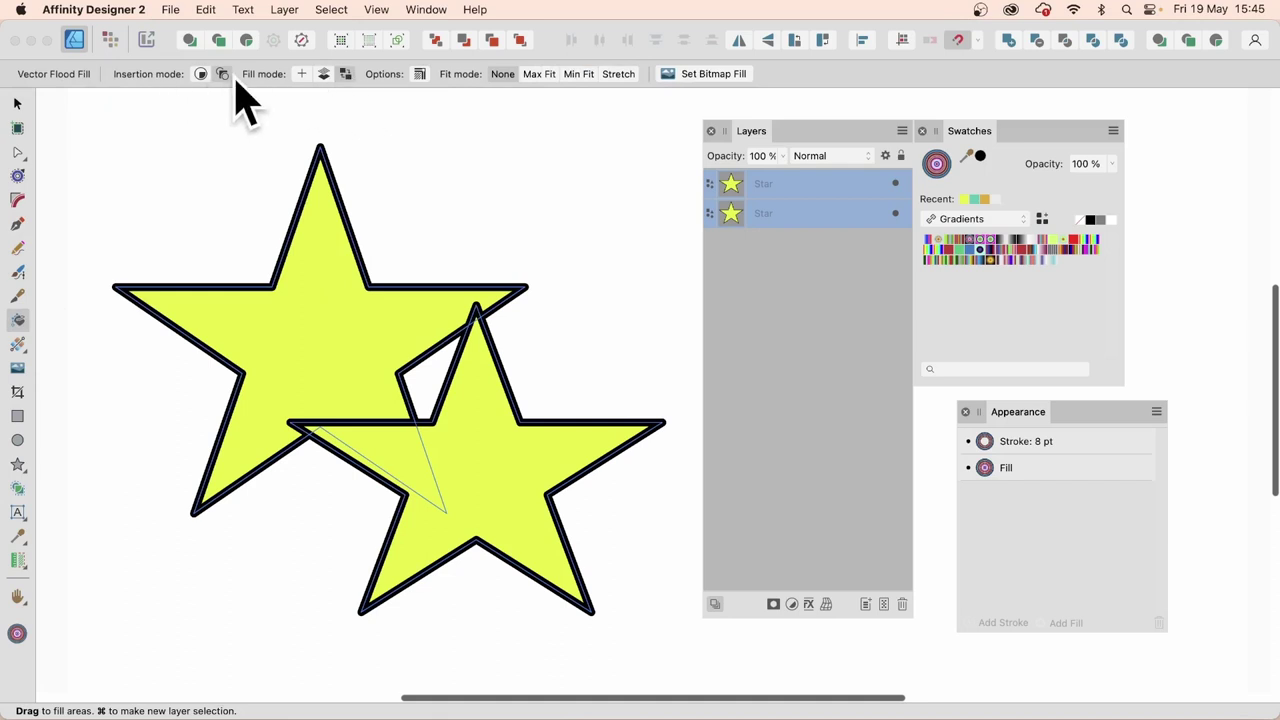
left_click(1101, 248)
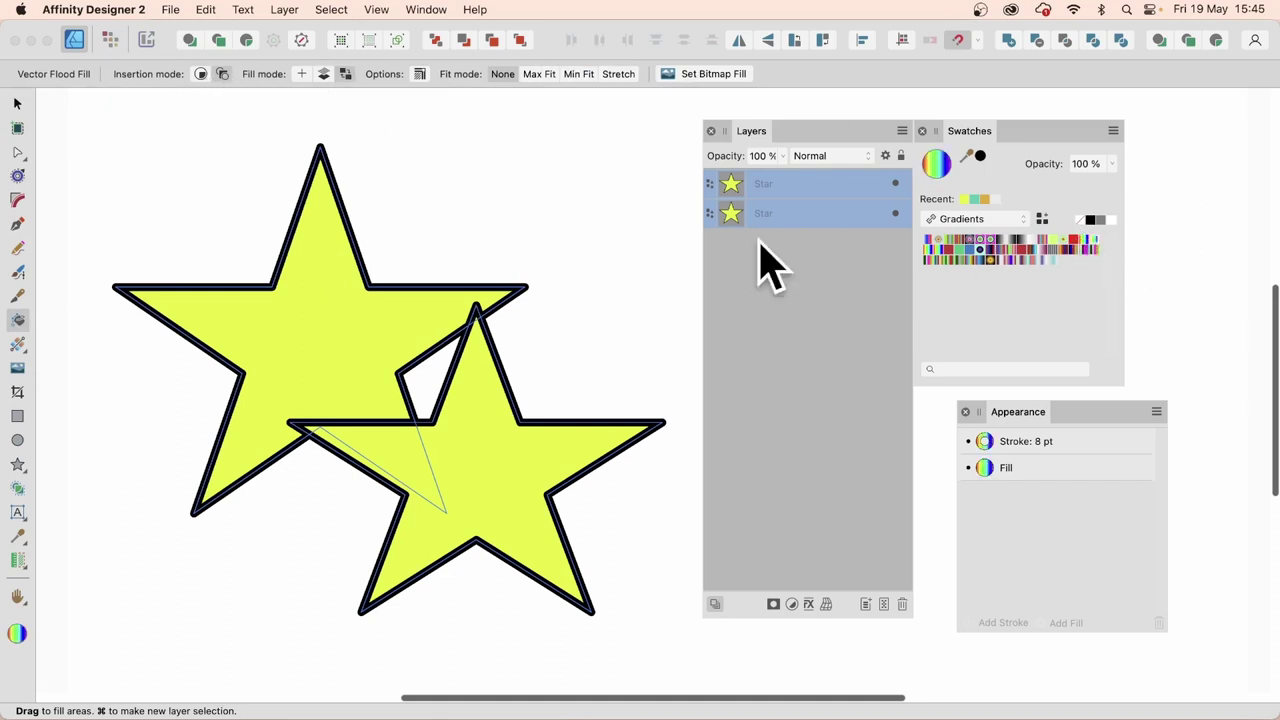
left_click(330, 240)
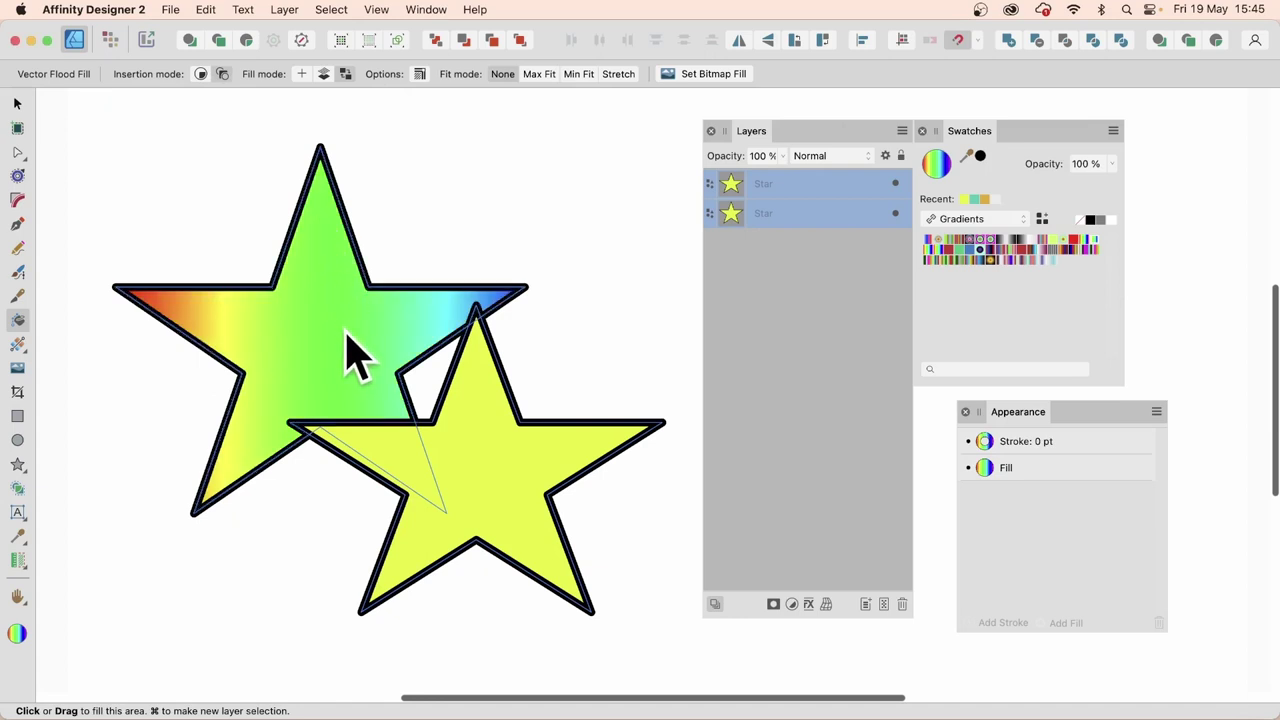
left_click(360, 455)
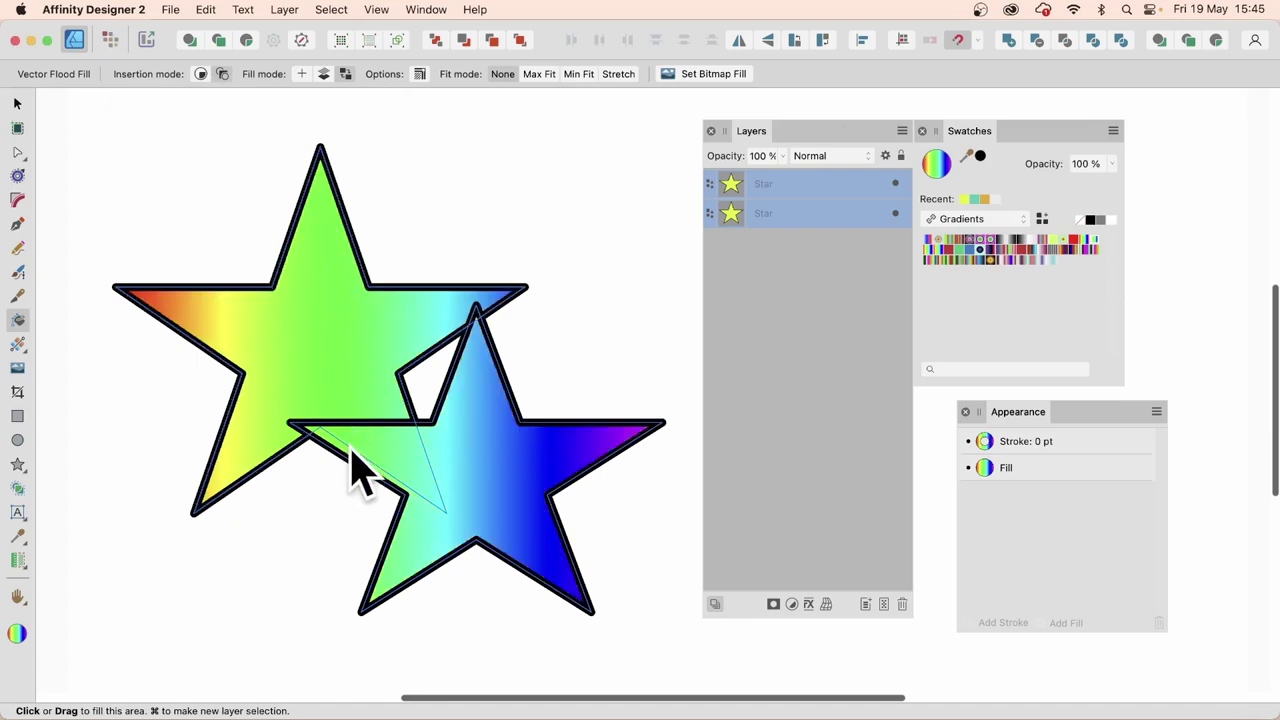
left_click(514, 429)
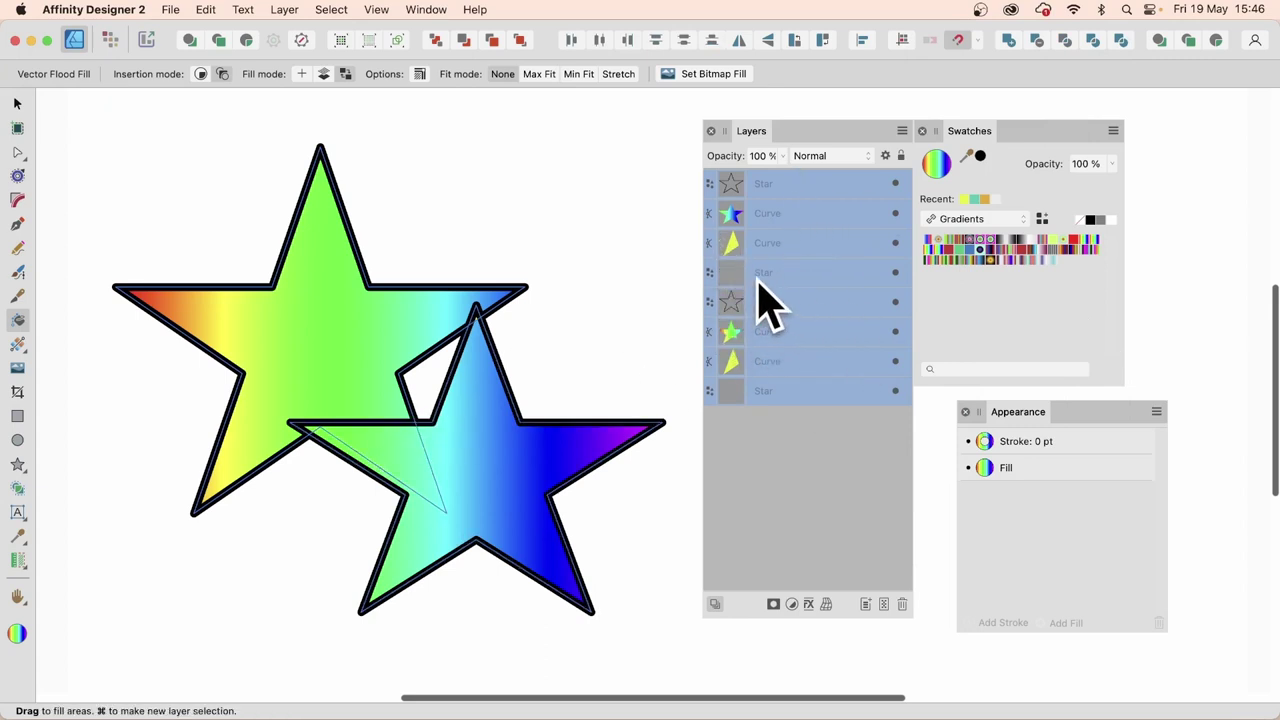
left_click(733, 396)
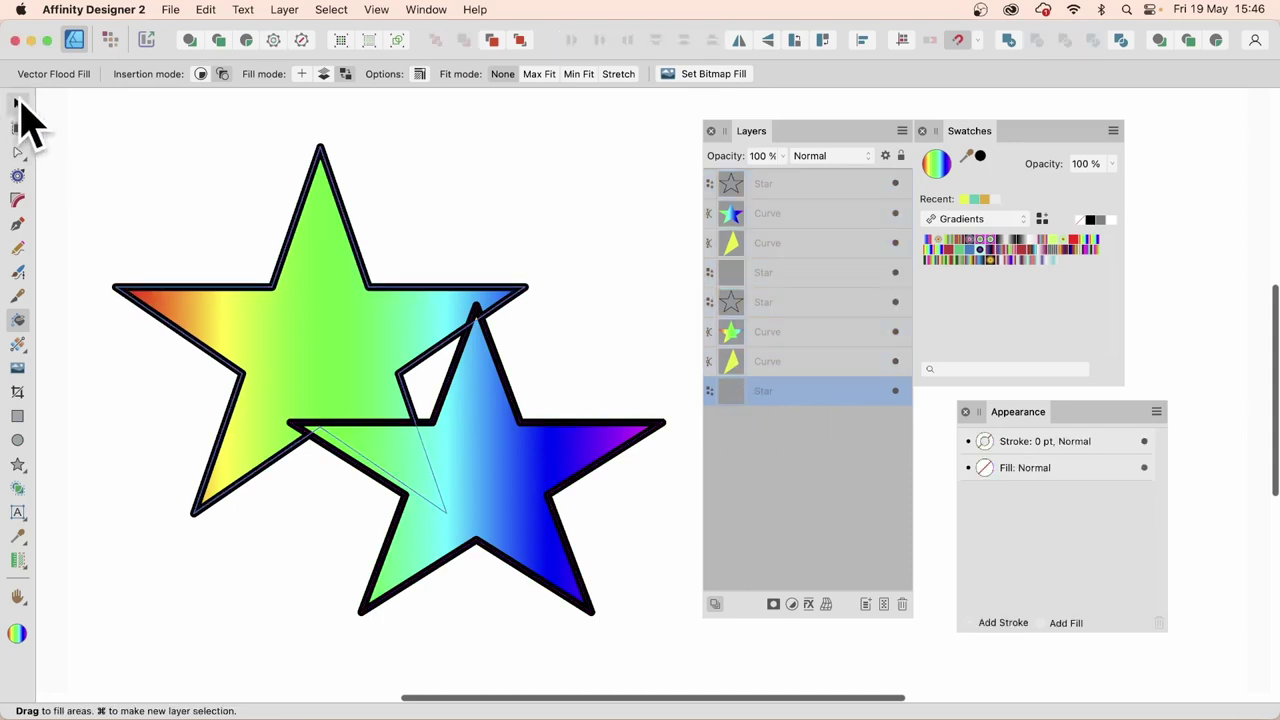
left_click(17, 103)
left_click_drag(478, 475, 686, 371)
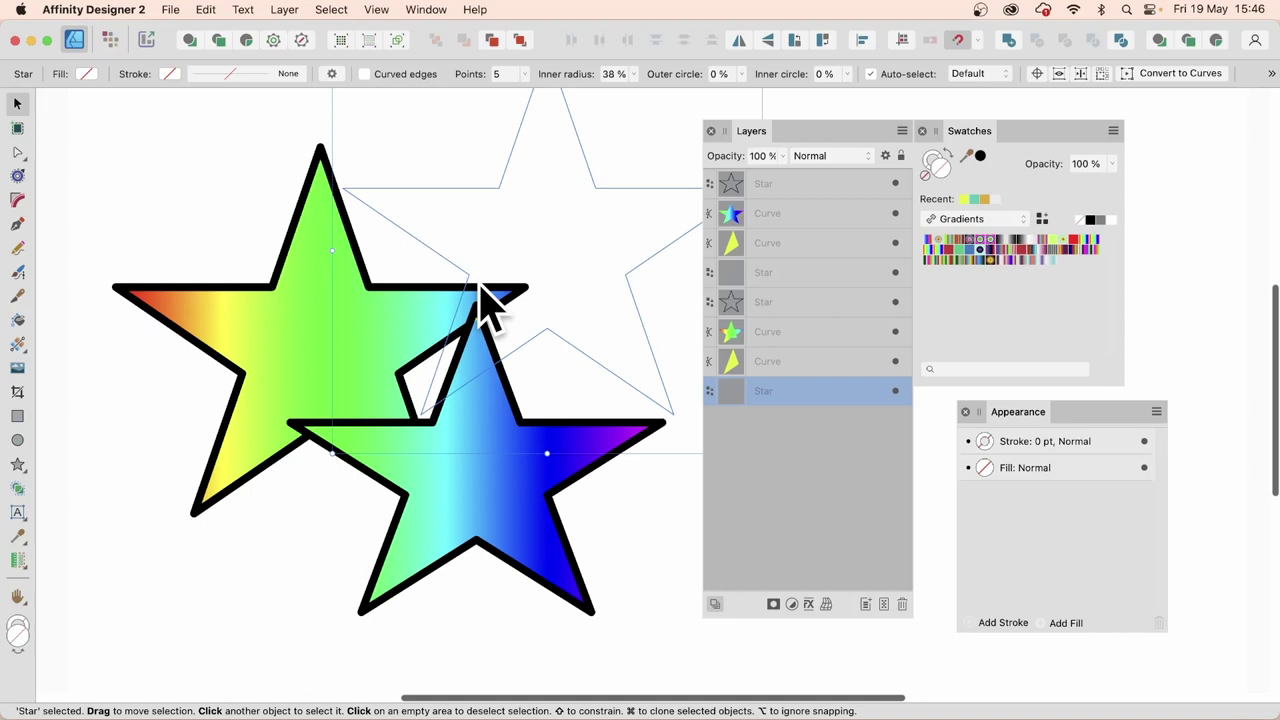
Step: Delete the stars, draw two overlapping rectangles, and select both
key("super+a")
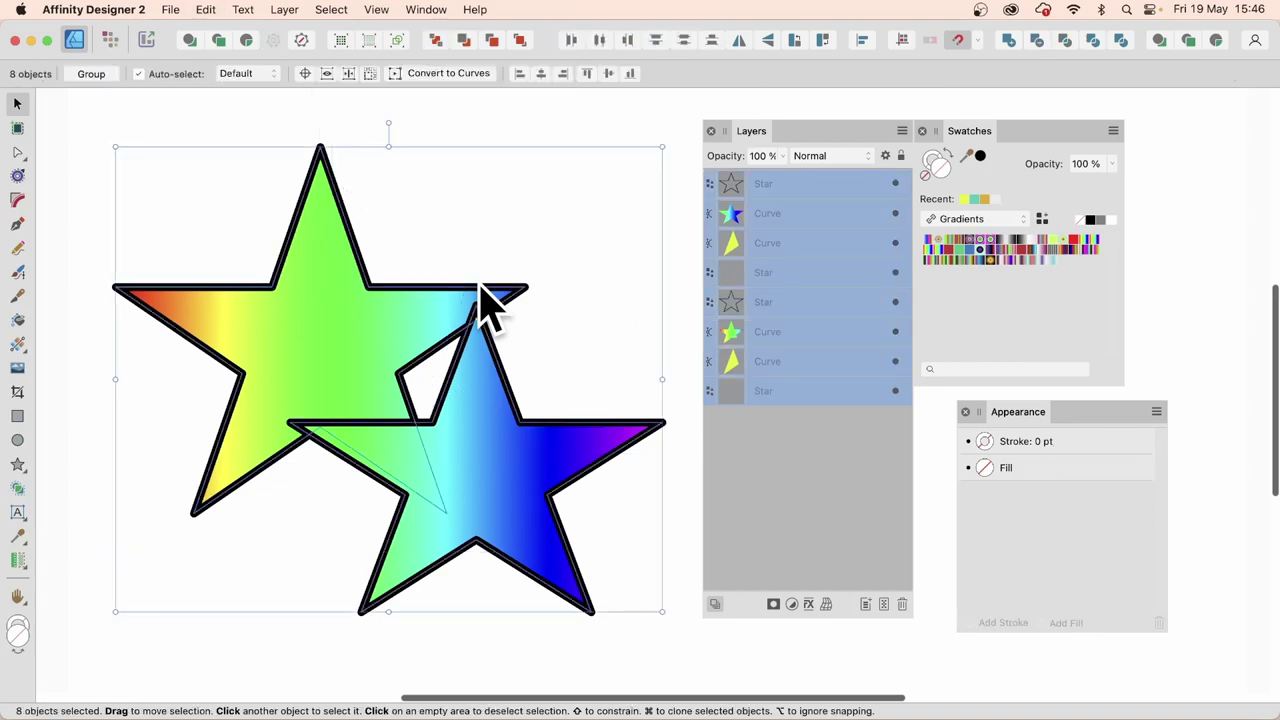
key("Delete")
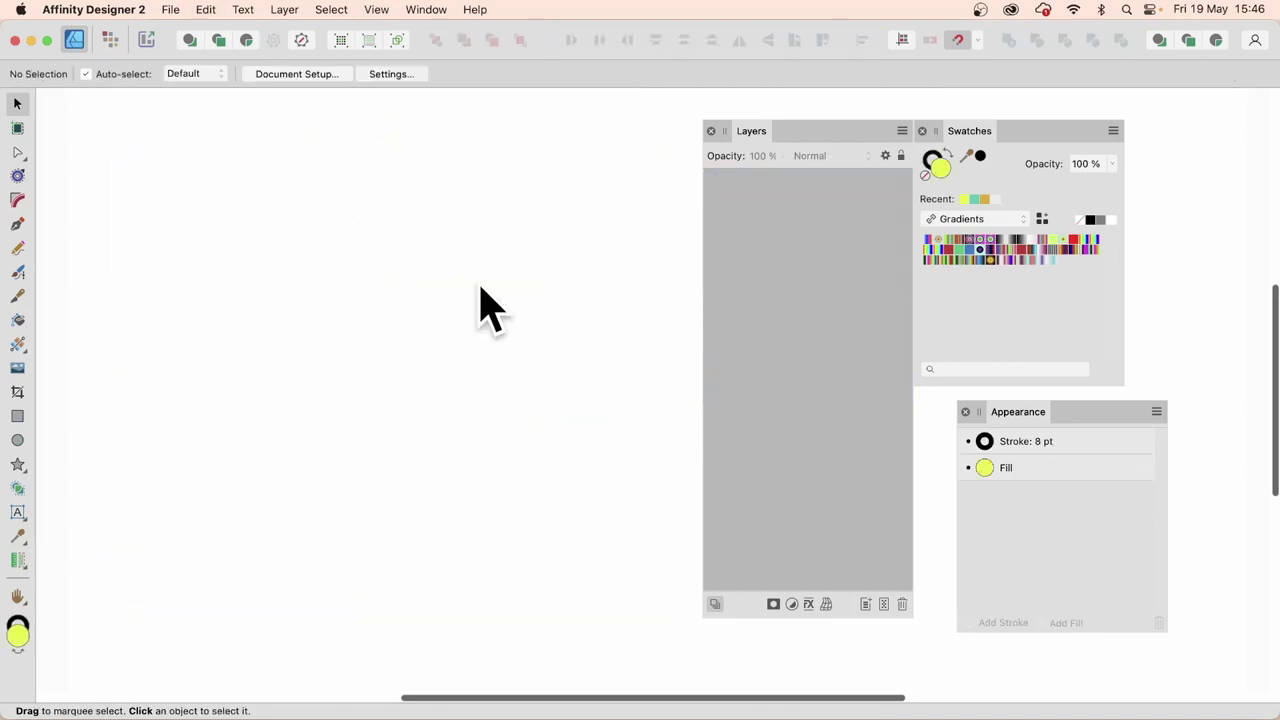
left_click(17, 416)
left_click_drag(158, 176, 545, 510)
left_click_drag(288, 279, 636, 600)
left_click(17, 104)
left_click_drag(63, 100, 650, 665)
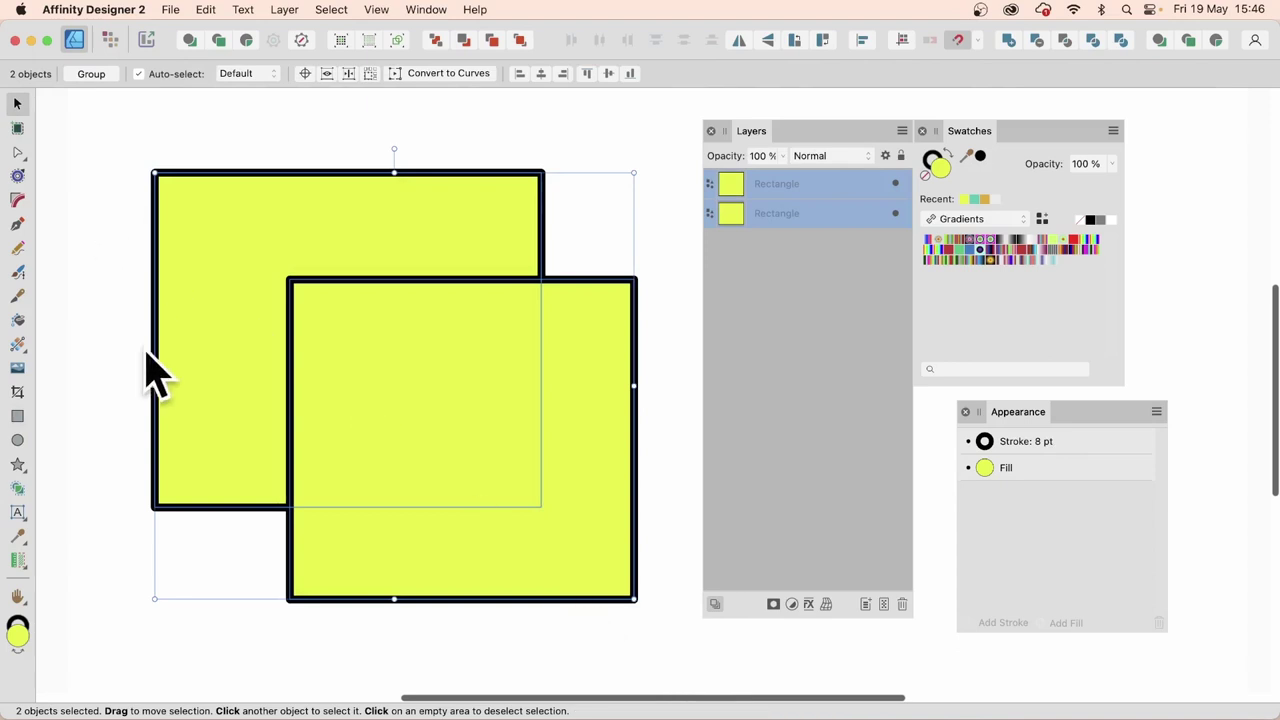
Step: Flood-fill the back rectangle with a gradient, trying Stretch, Min Fit and Max Fit
left_click(17, 320)
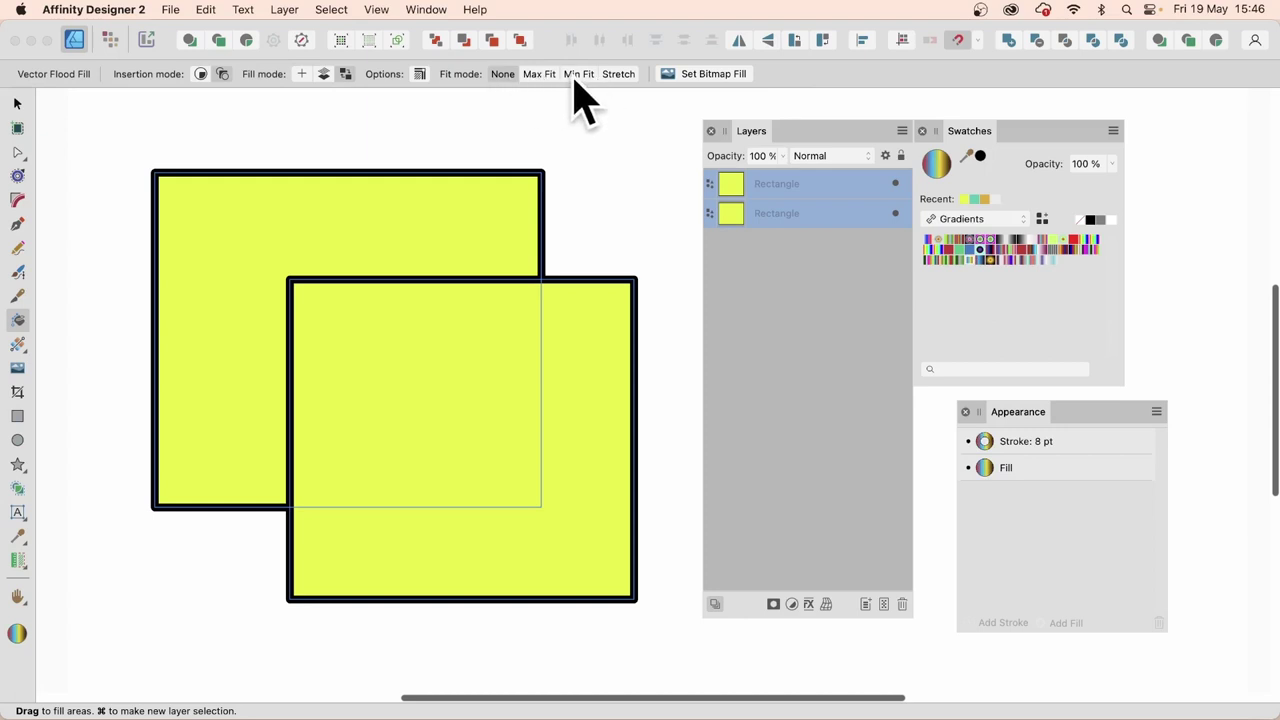
left_click(619, 74)
left_click(468, 200)
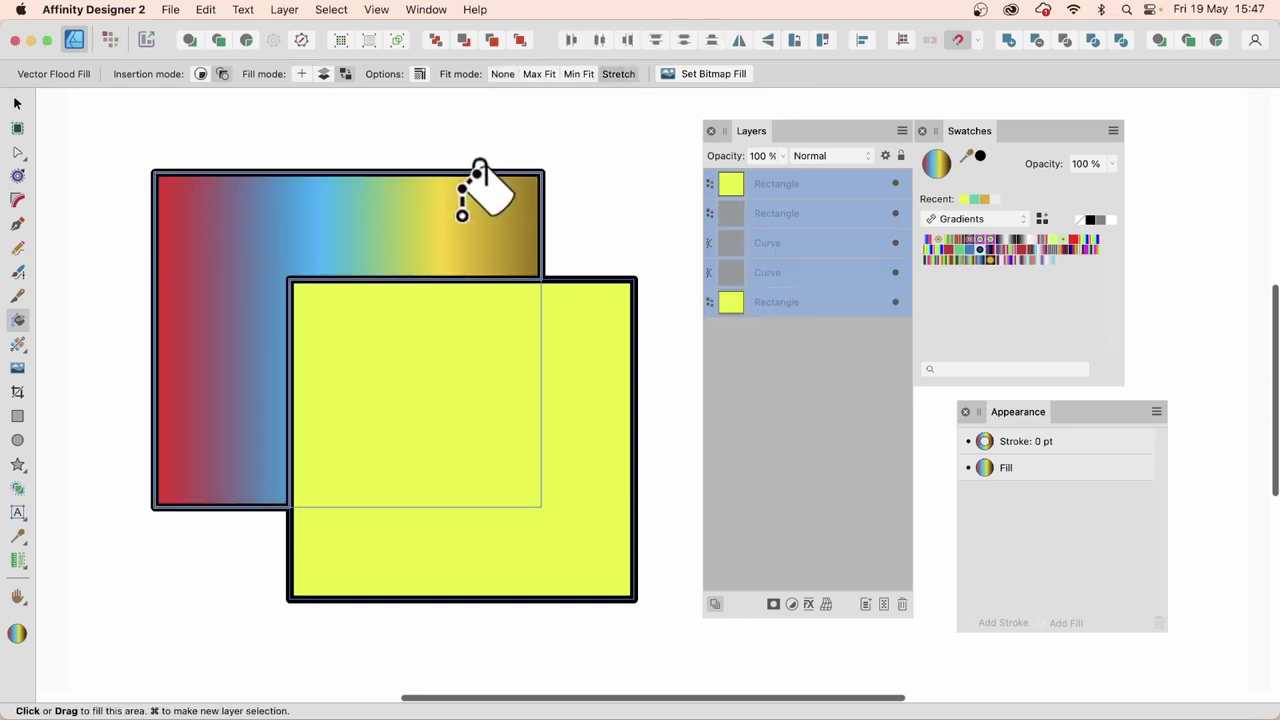
left_click(579, 74)
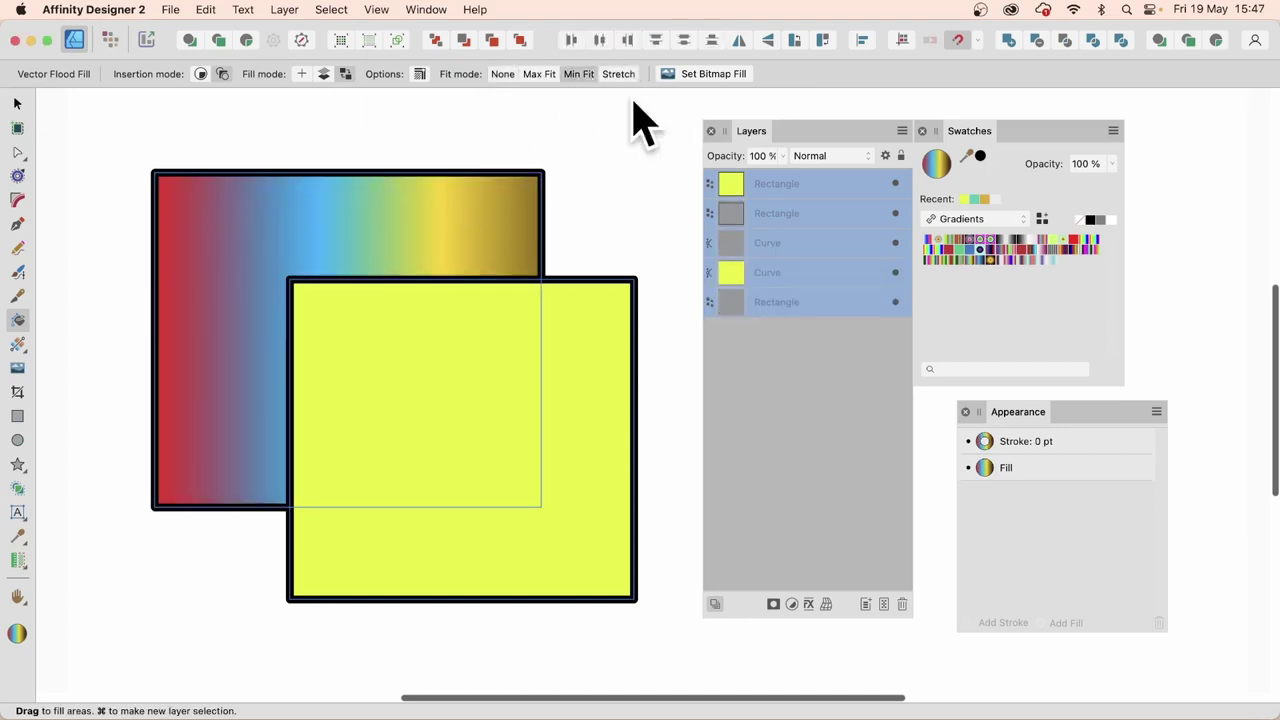
left_click(539, 74)
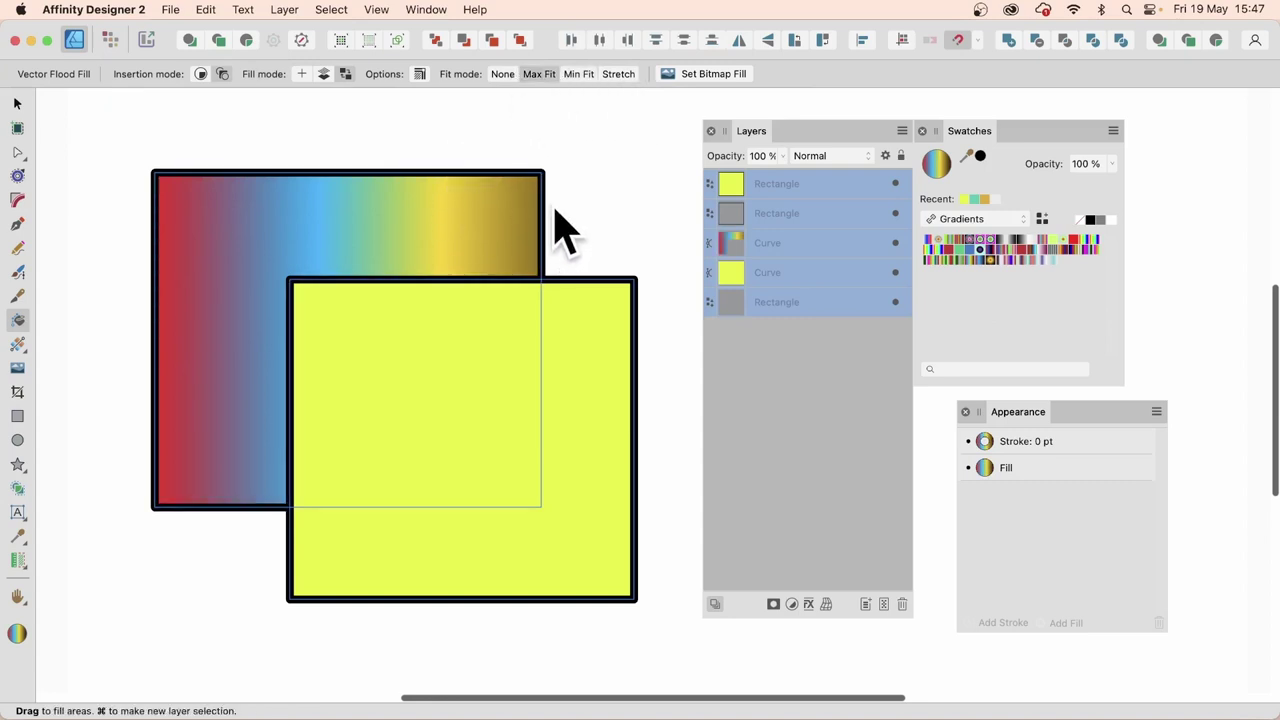
left_click(541, 77)
Step: Refill the back rectangle with the pink radial gradient at Min Fit
left_click(970, 240)
left_click(420, 225)
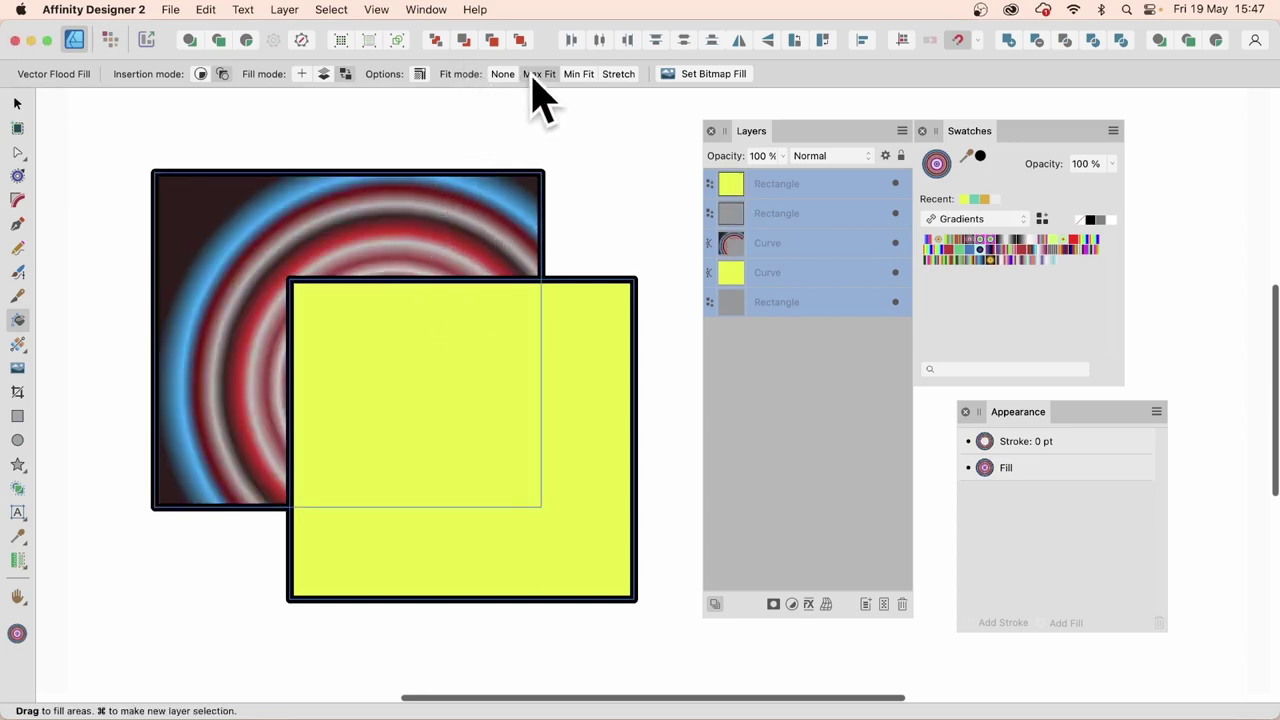
left_click(581, 74)
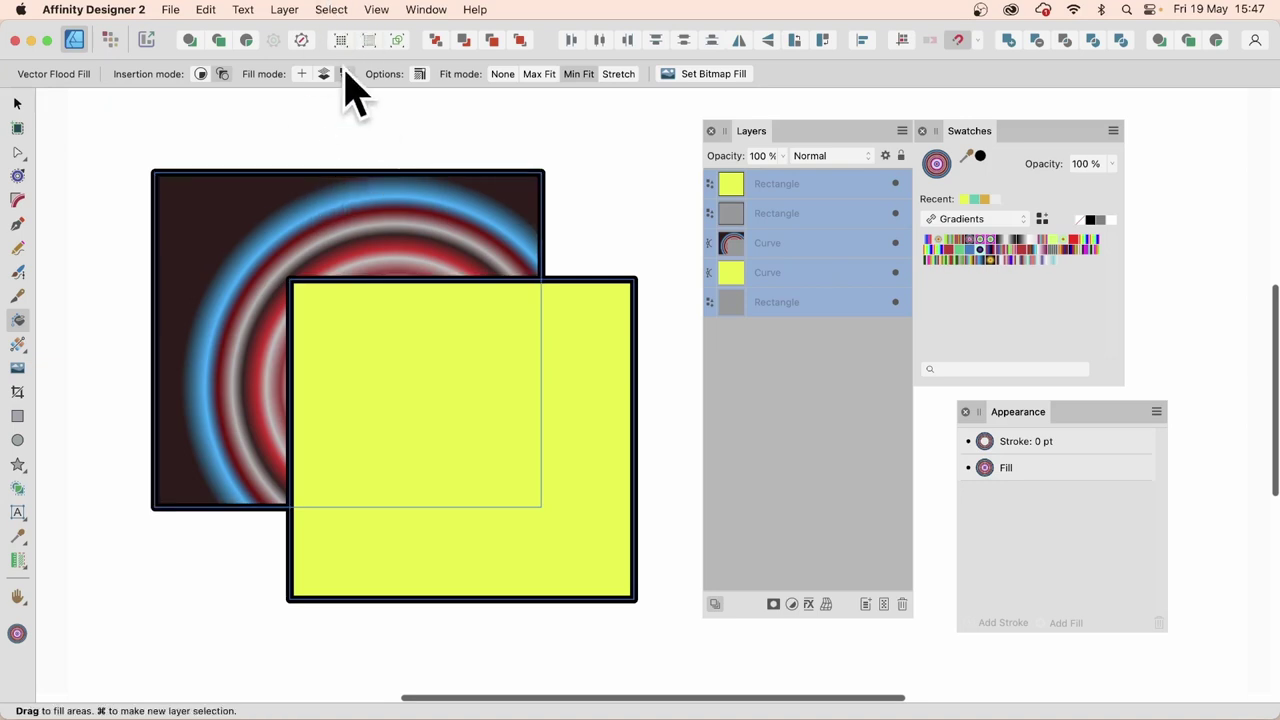
Step: Choose the rainbow gradient swatch as the current fill for Vector Flood Fill
left_click(18, 105)
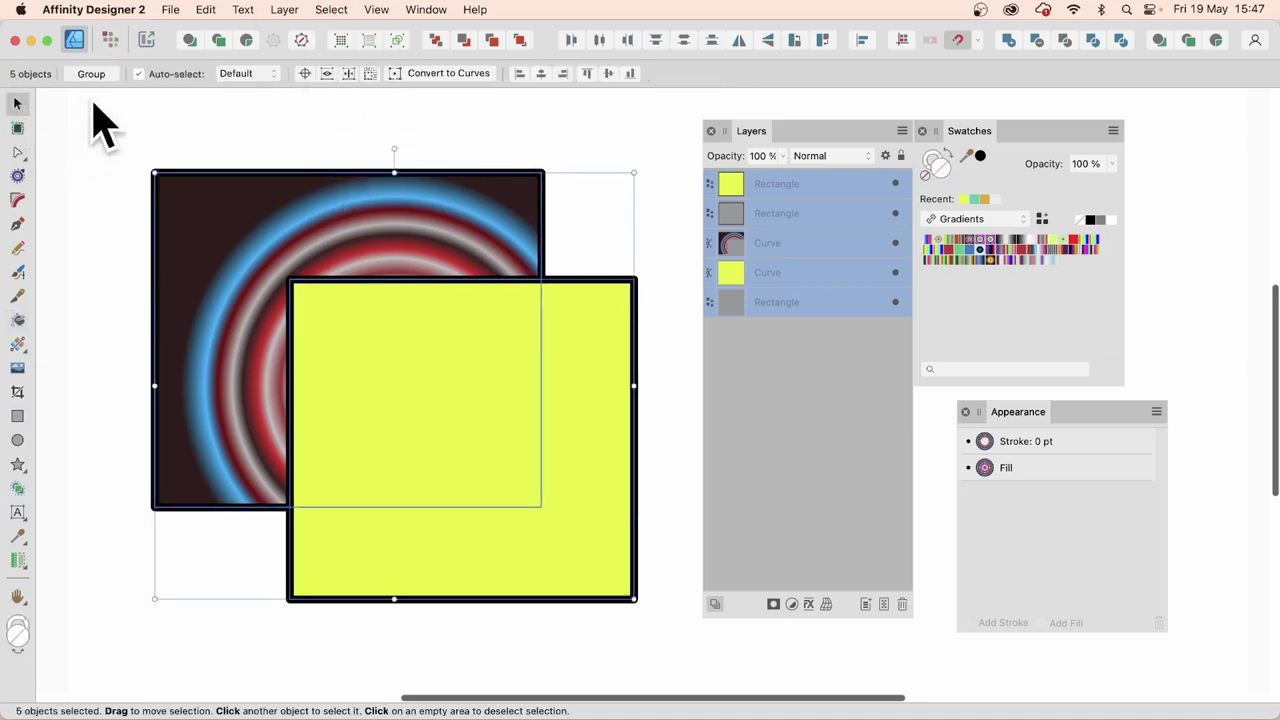
left_click(19, 321)
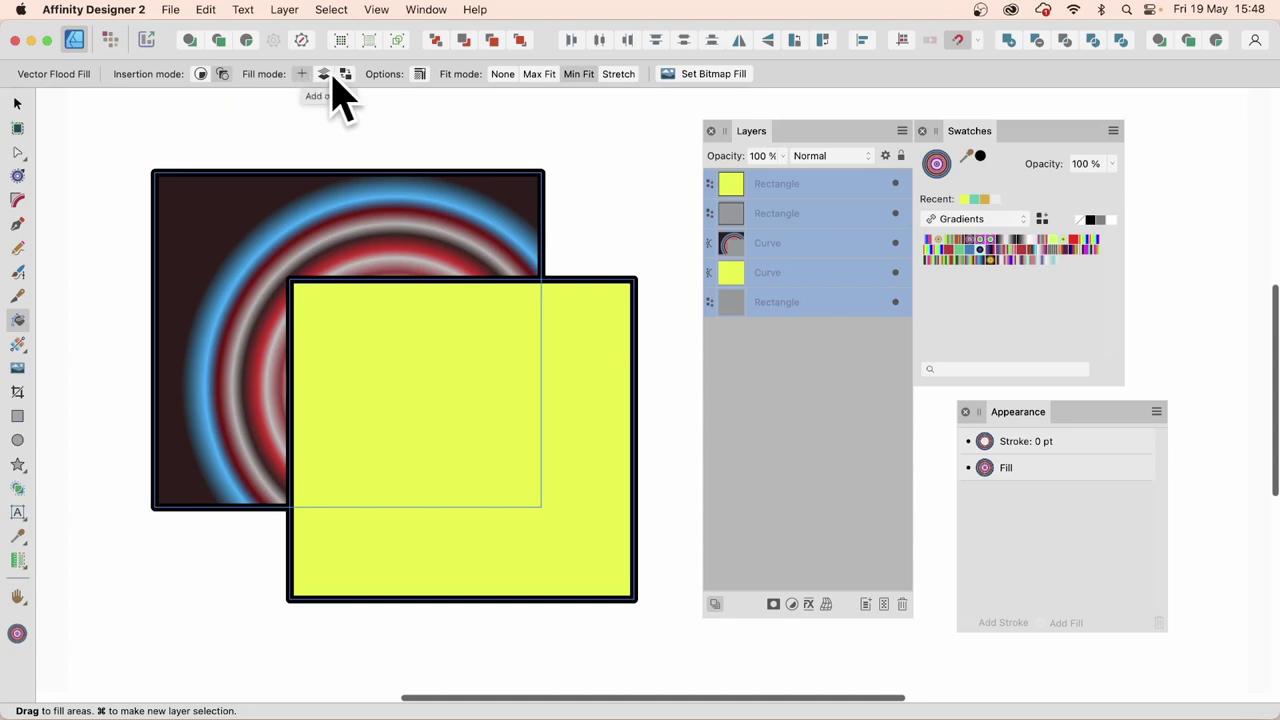
left_click(1090, 250)
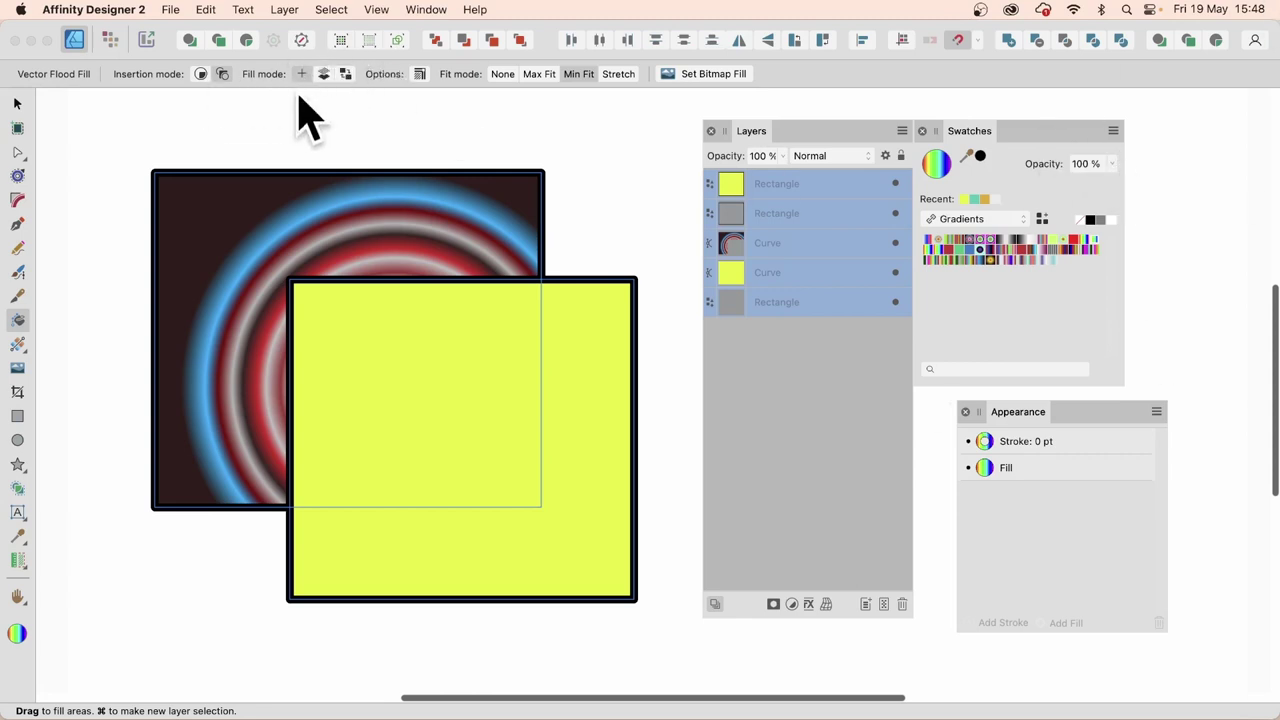
Step: Lower the fill opacity to 46% and flood-fill the back rectangle with the translucent rainbow gradient
left_click(1116, 168)
left_click_drag(1120, 186, 1049, 194)
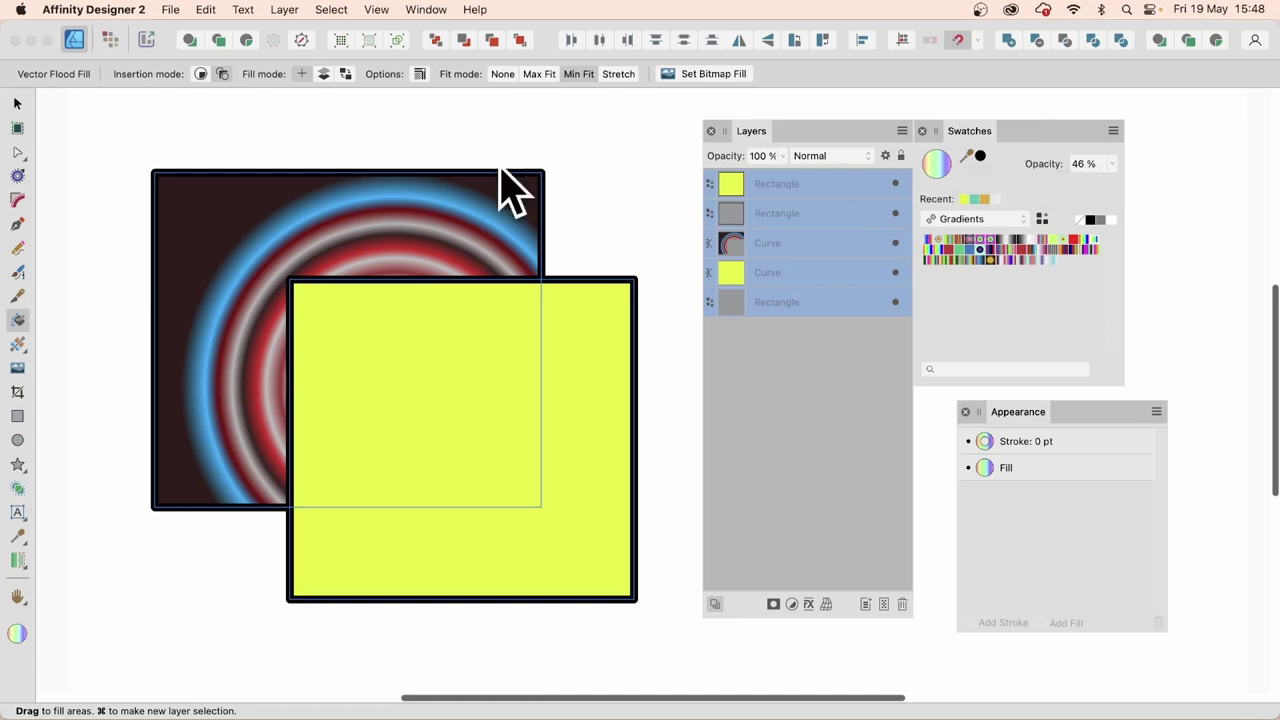
left_click(405, 245)
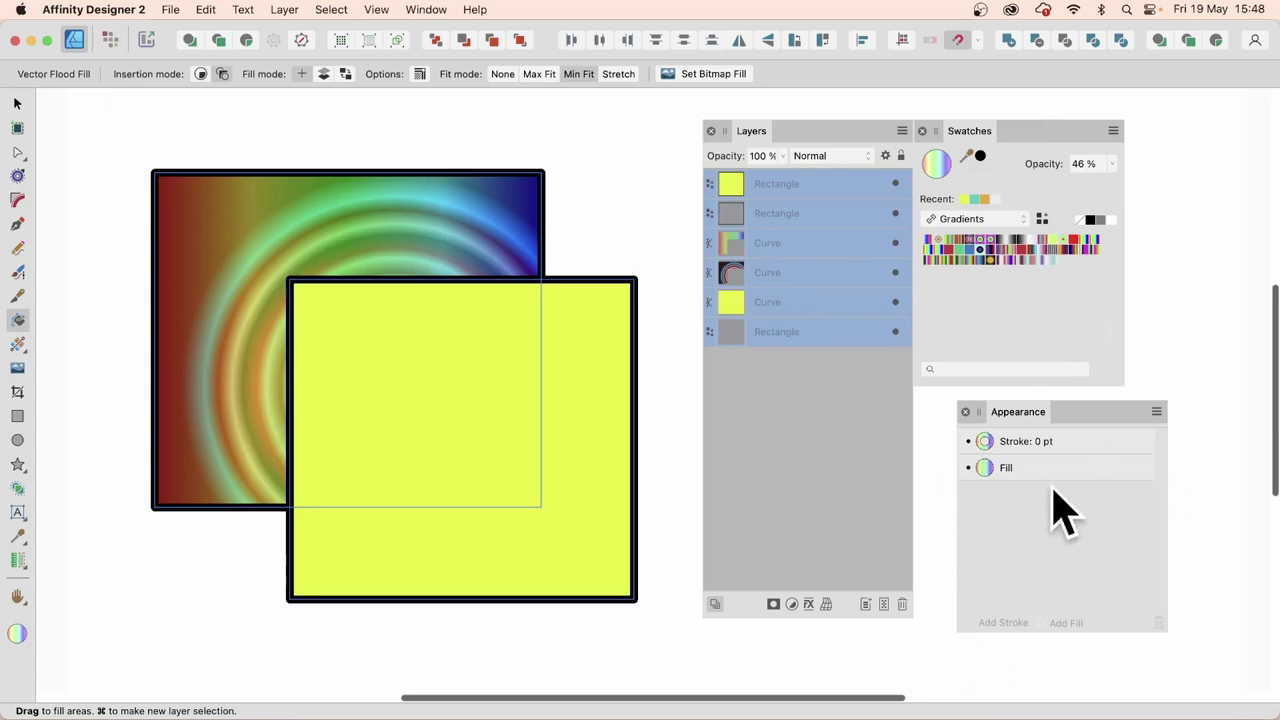
Step: Stack more rainbow fills and a horizontal linear gradient on the rectangle, undoing extras
left_click(404, 307)
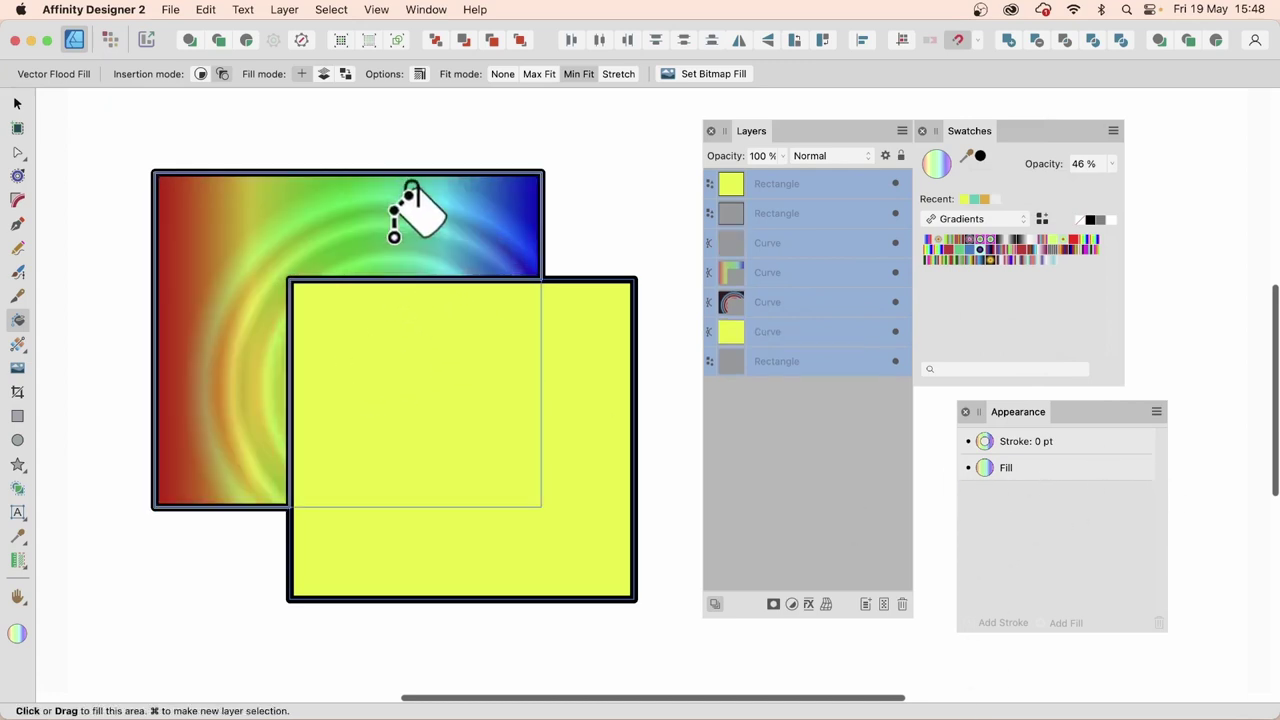
left_click(403, 221)
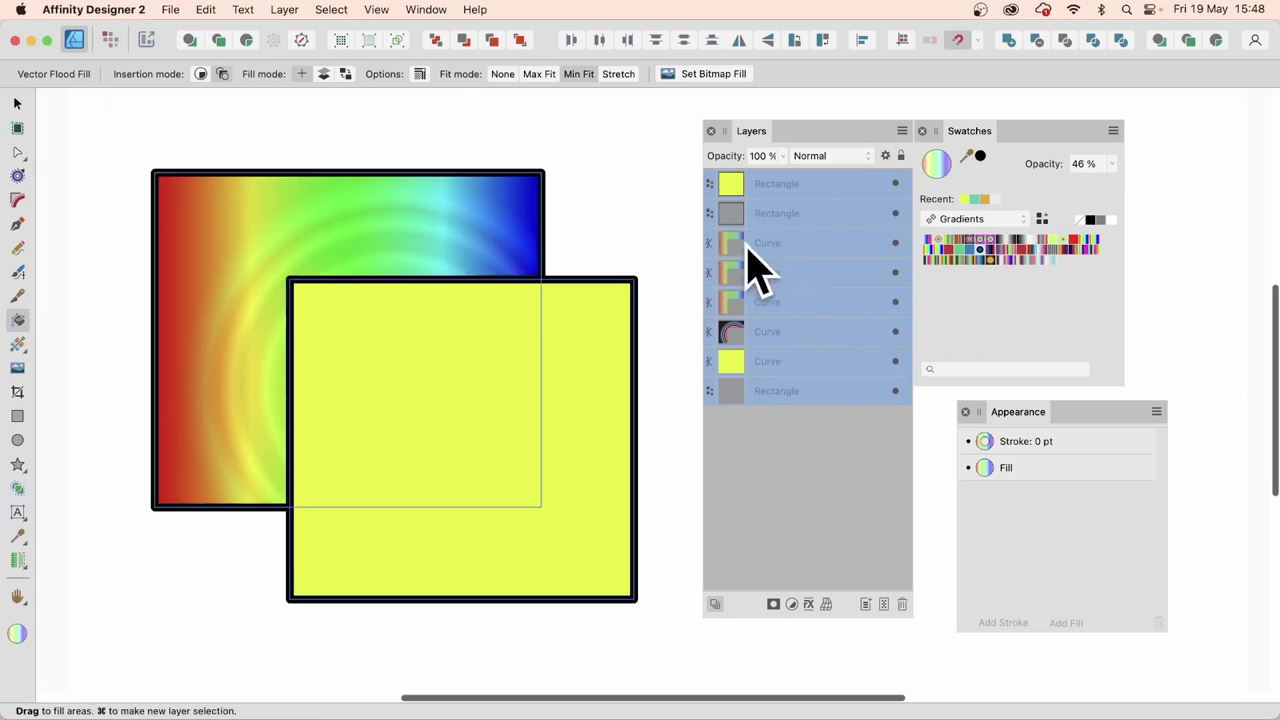
left_click(432, 245)
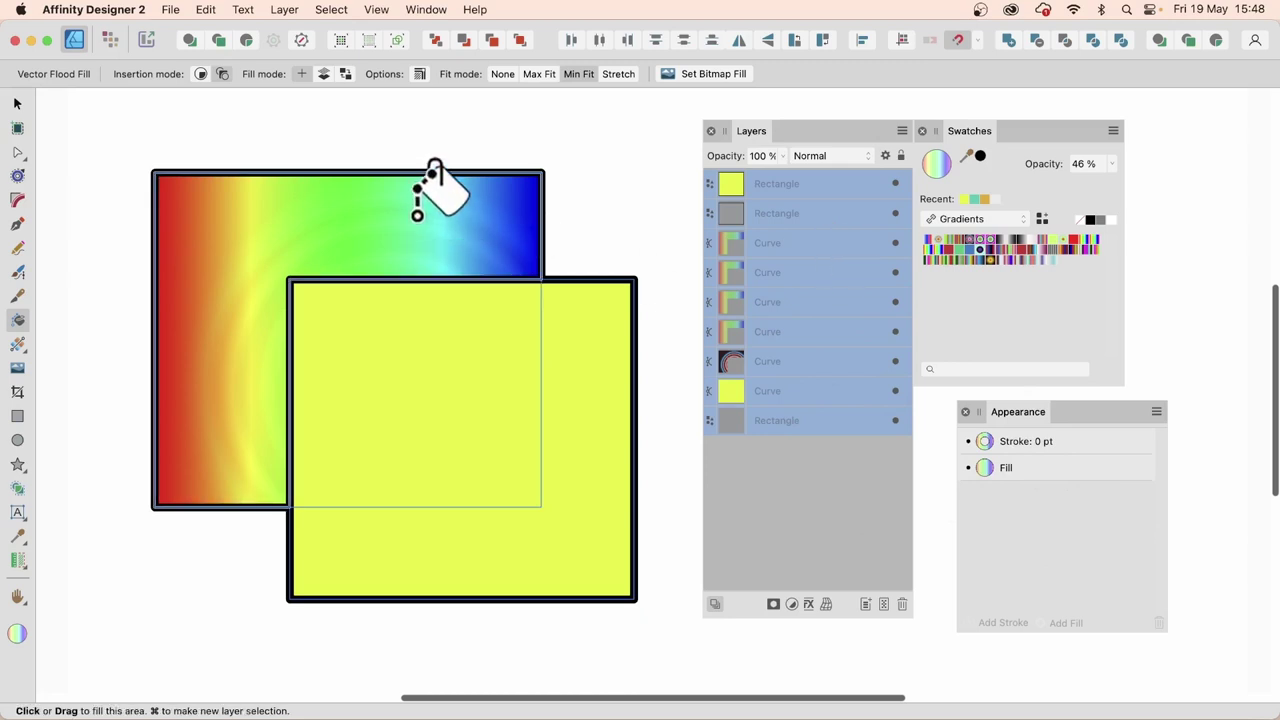
left_click_drag(349, 222, 575, 240)
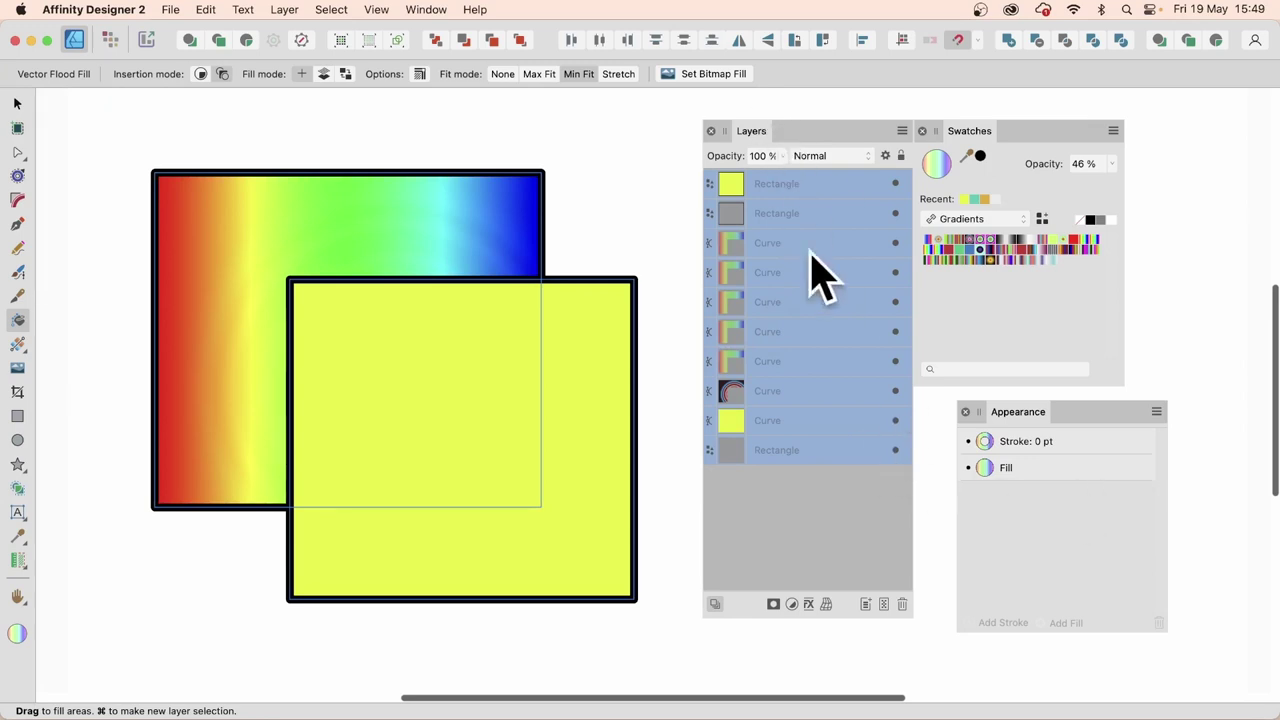
key("super+z")
key("super+z")
key("super+z")
key("super+z")
key("super+z")
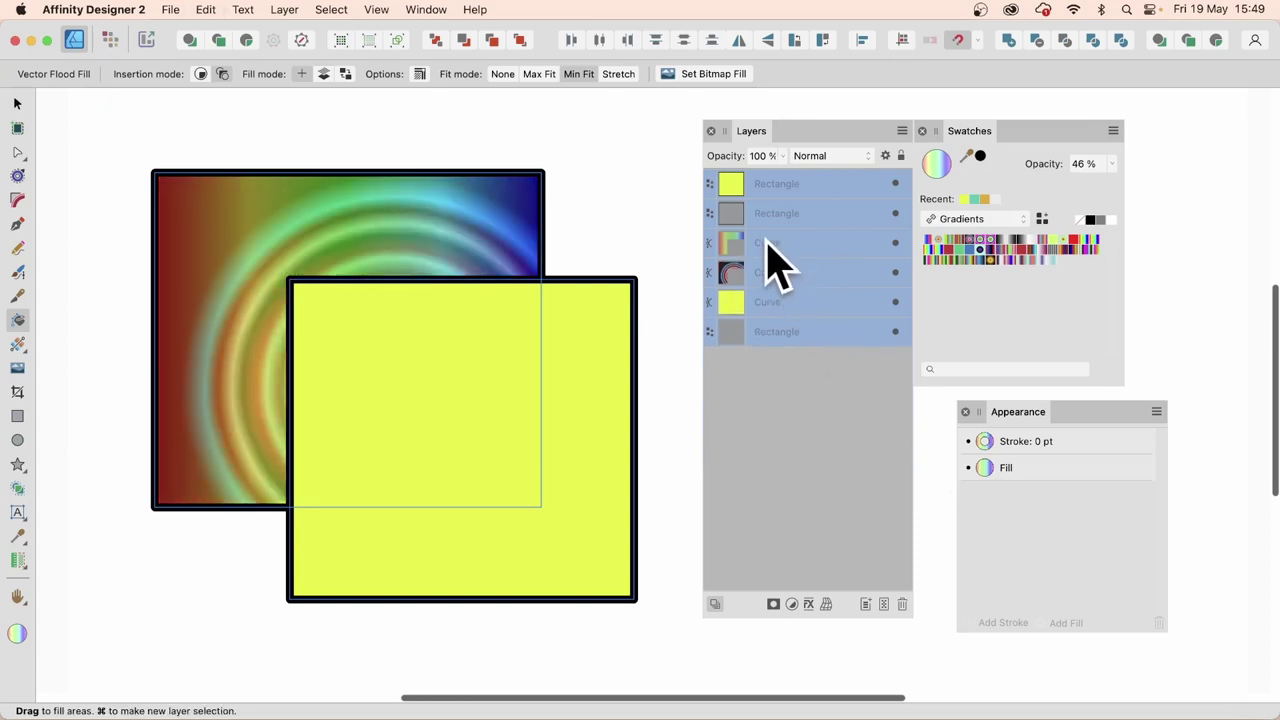
left_click(452, 244)
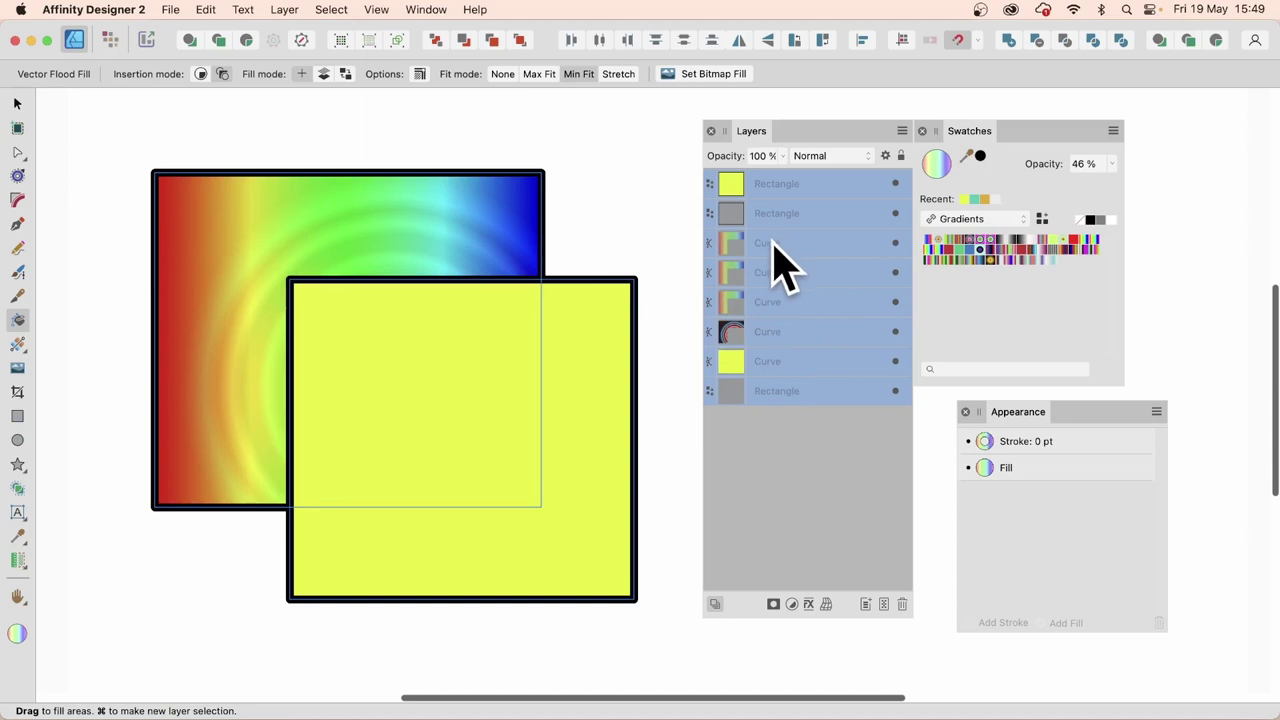
Step: Refill the left rectangle with the red-green gradient using Refill mode
left_click(323, 74)
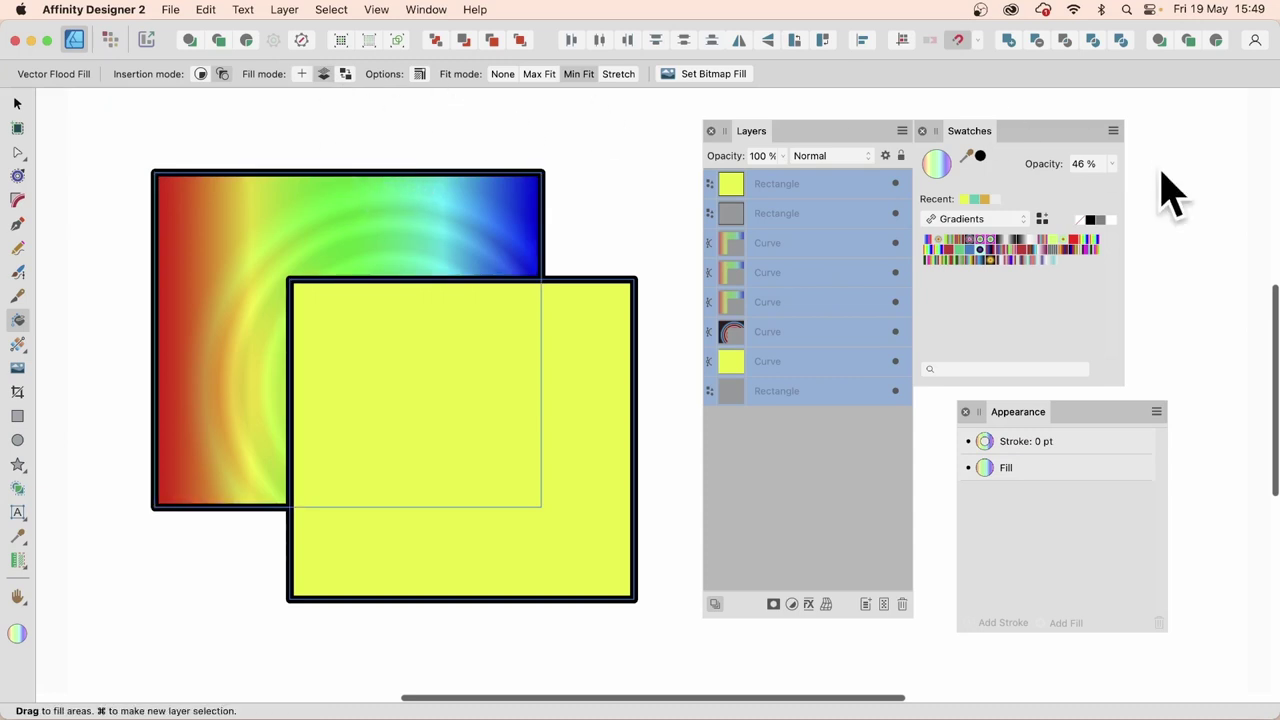
left_click(952, 264)
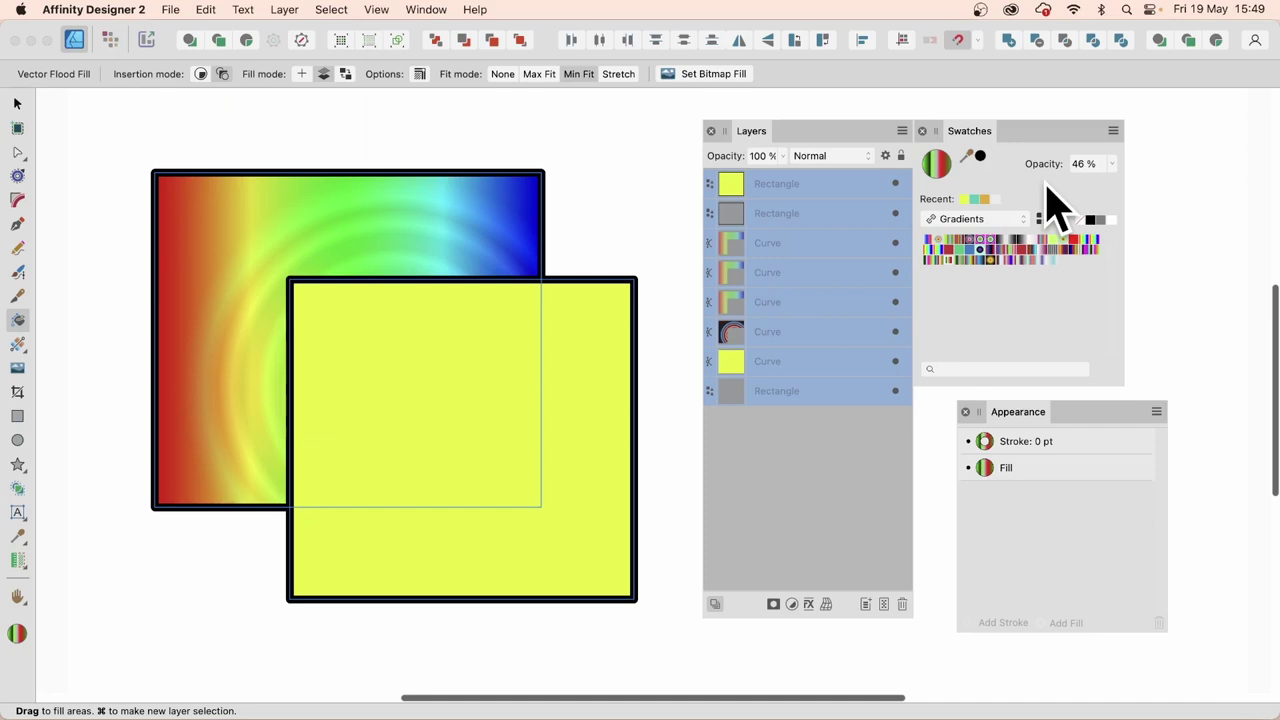
left_click(451, 234)
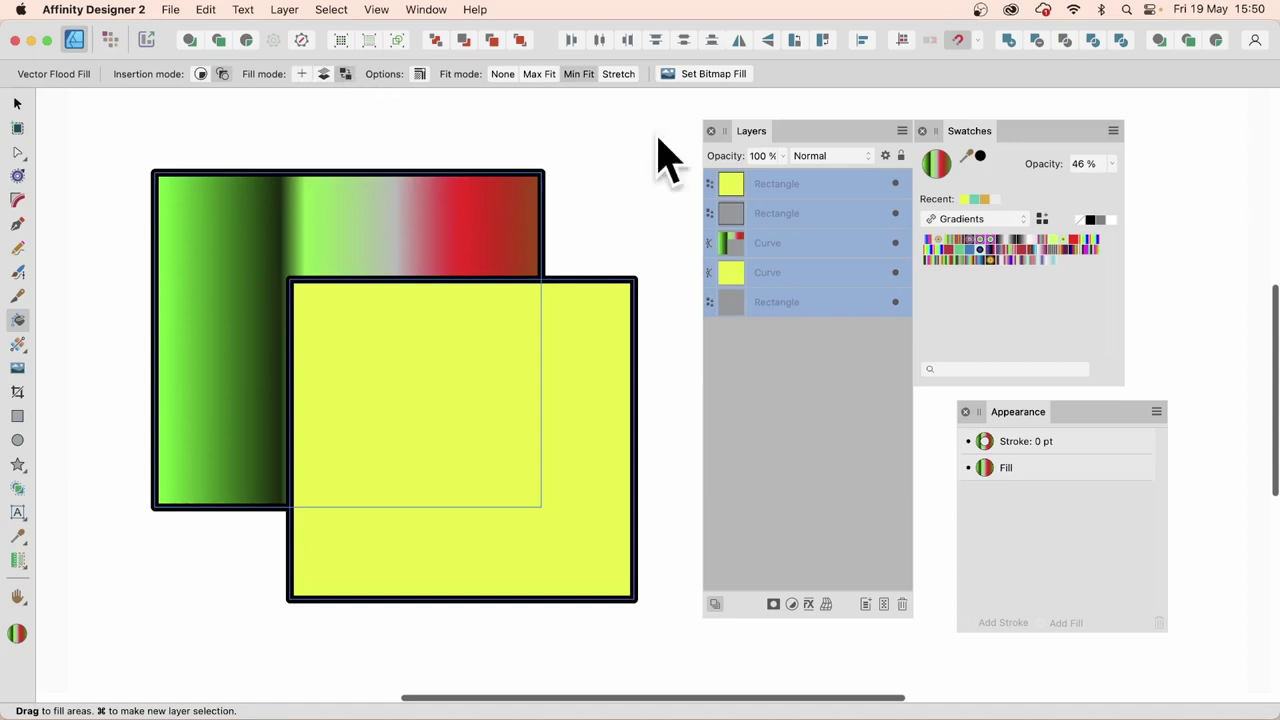
Step: Flood-fill the left rectangle and the square's L-shaped area with the rainbow gradient, redoing the L once
left_click(1093, 246)
left_click(512, 236)
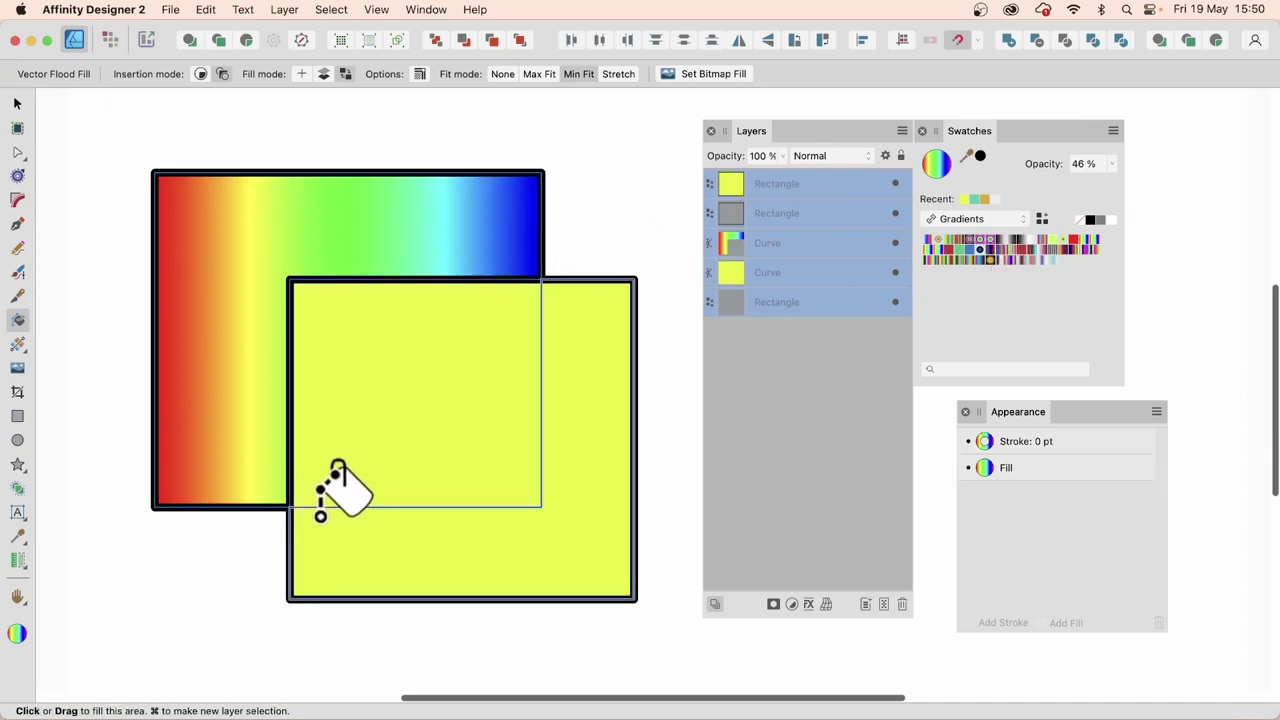
left_click(570, 392)
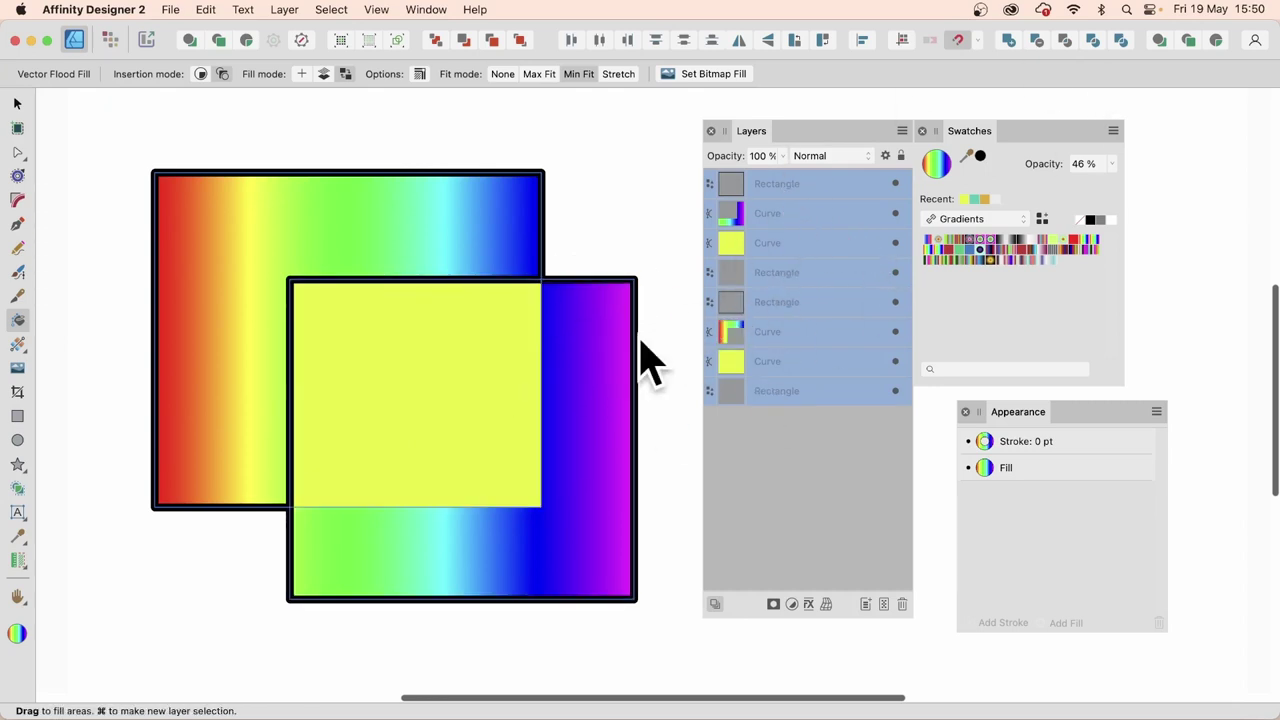
key("super+z")
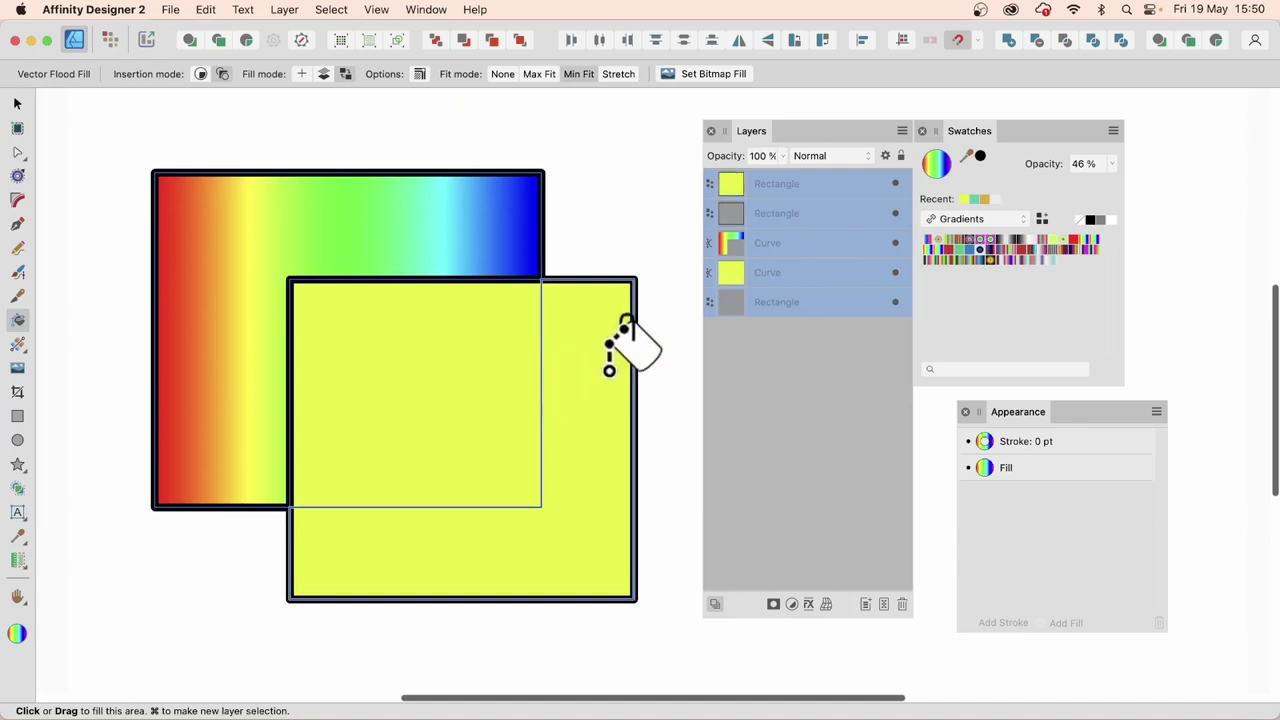
left_click(597, 370)
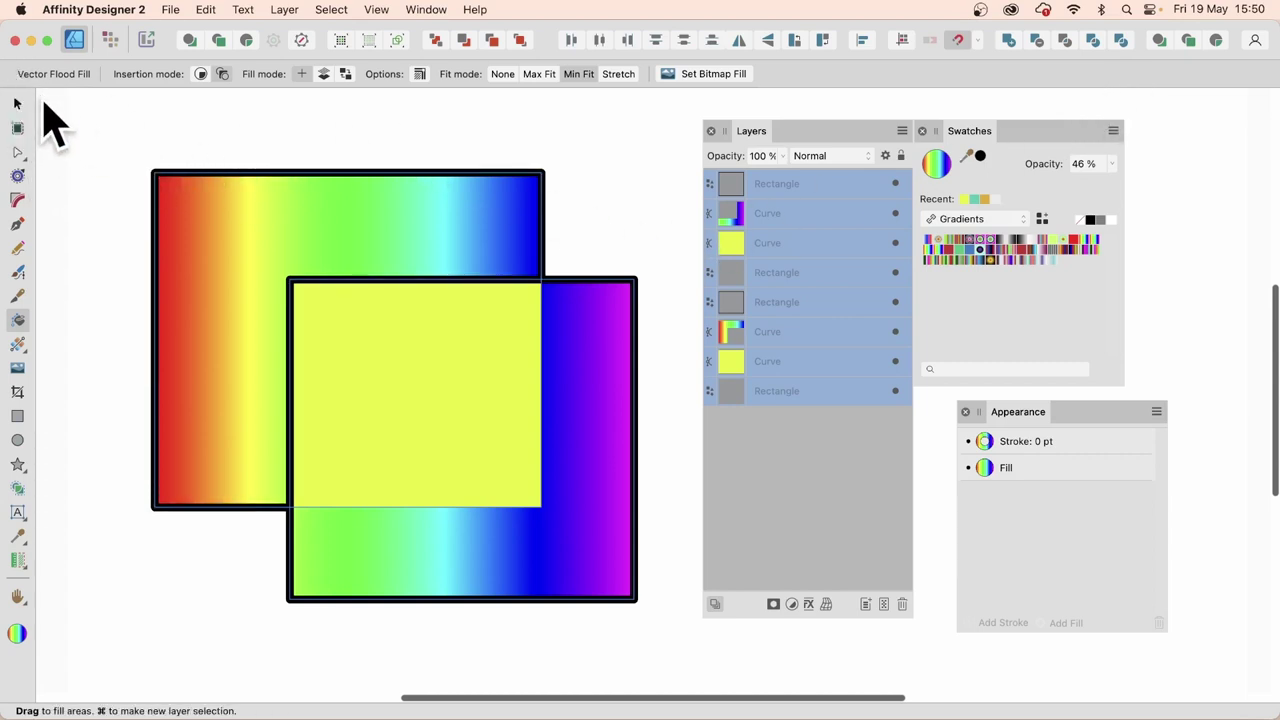
Step: Undo the last fill change and delete all objects from the canvas
key("super+z")
key("super+z")
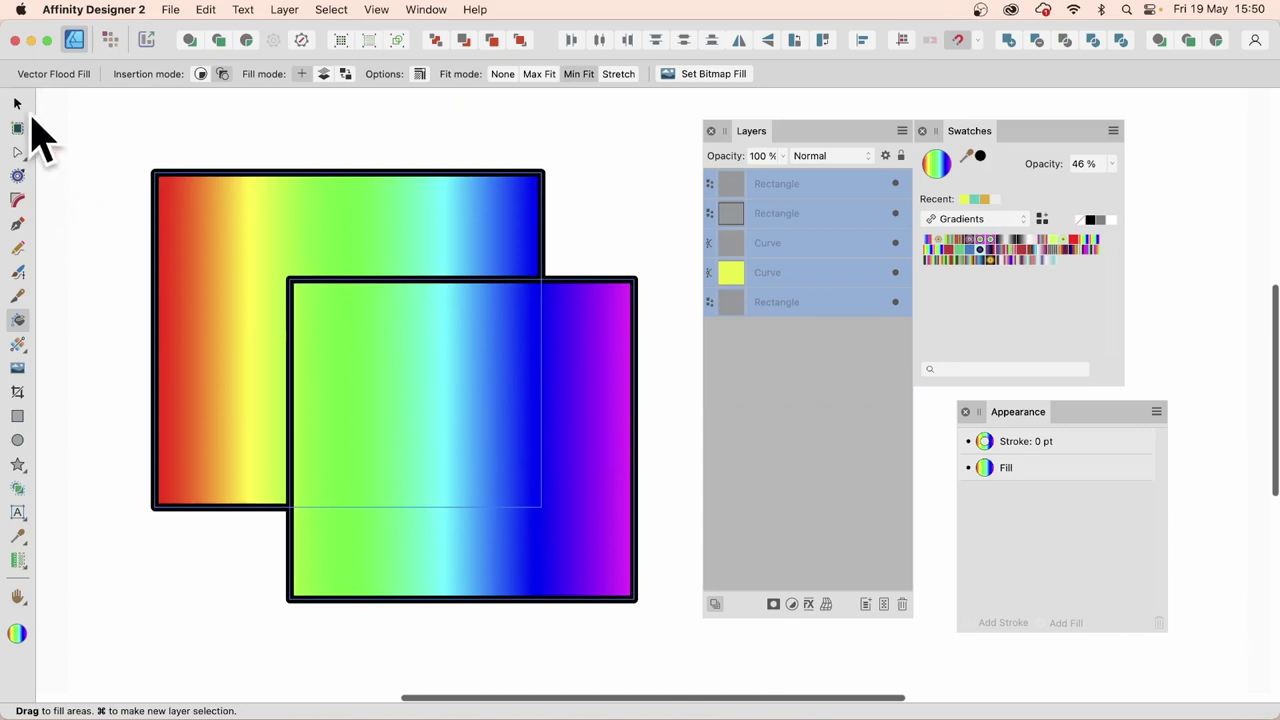
left_click(17, 103)
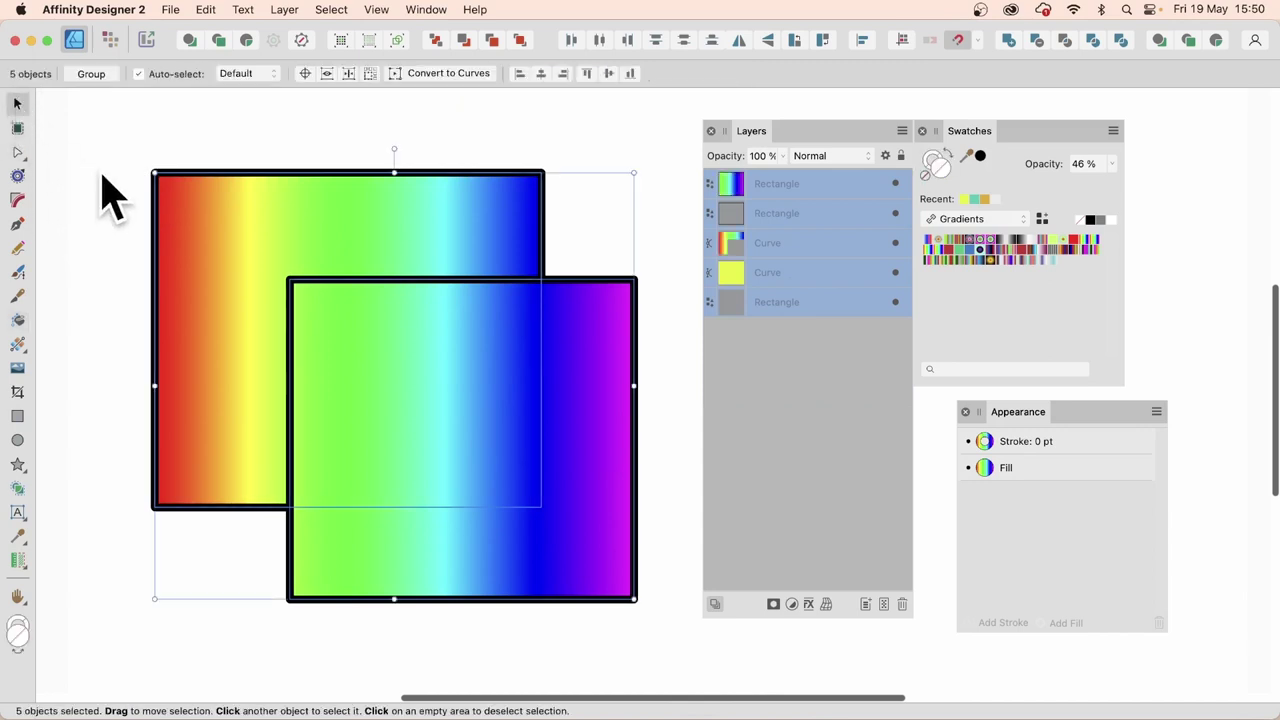
key("Delete")
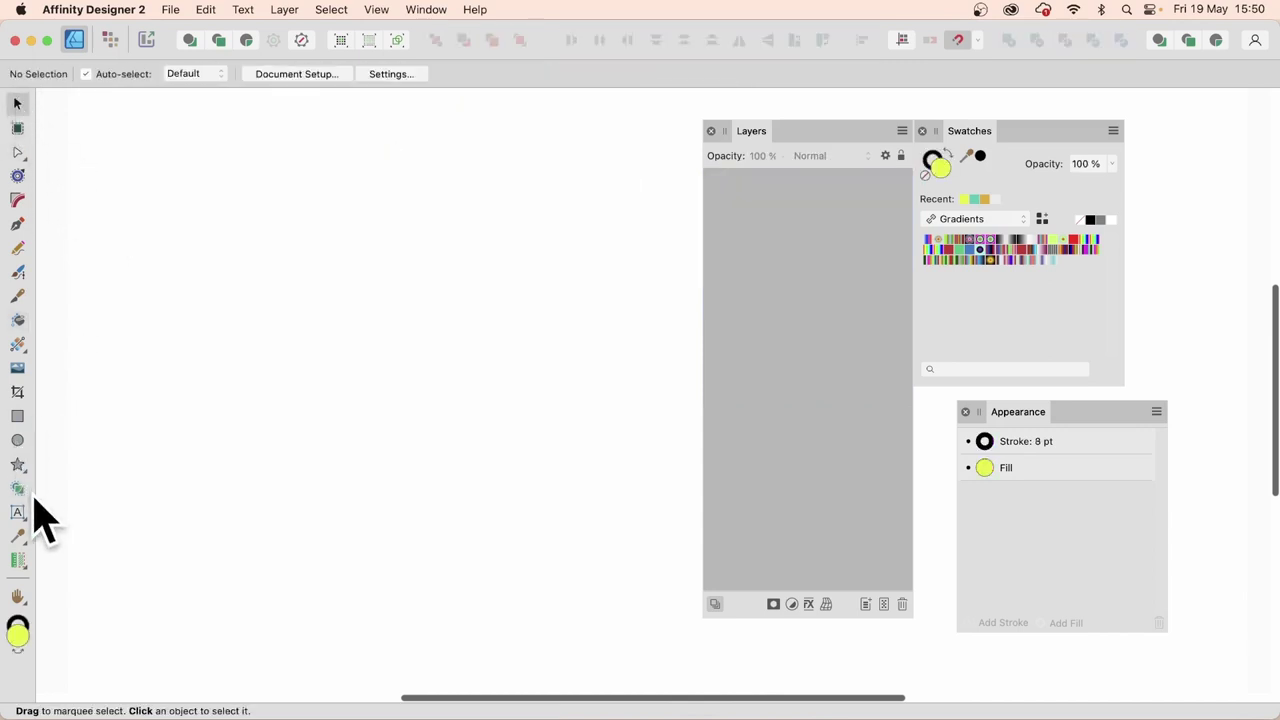
Step: Draw a large star and a smaller overlapping star, then select both
left_click(18, 465)
left_click_drag(183, 149, 531, 478)
left_click_drag(357, 298, 657, 588)
left_click(17, 104)
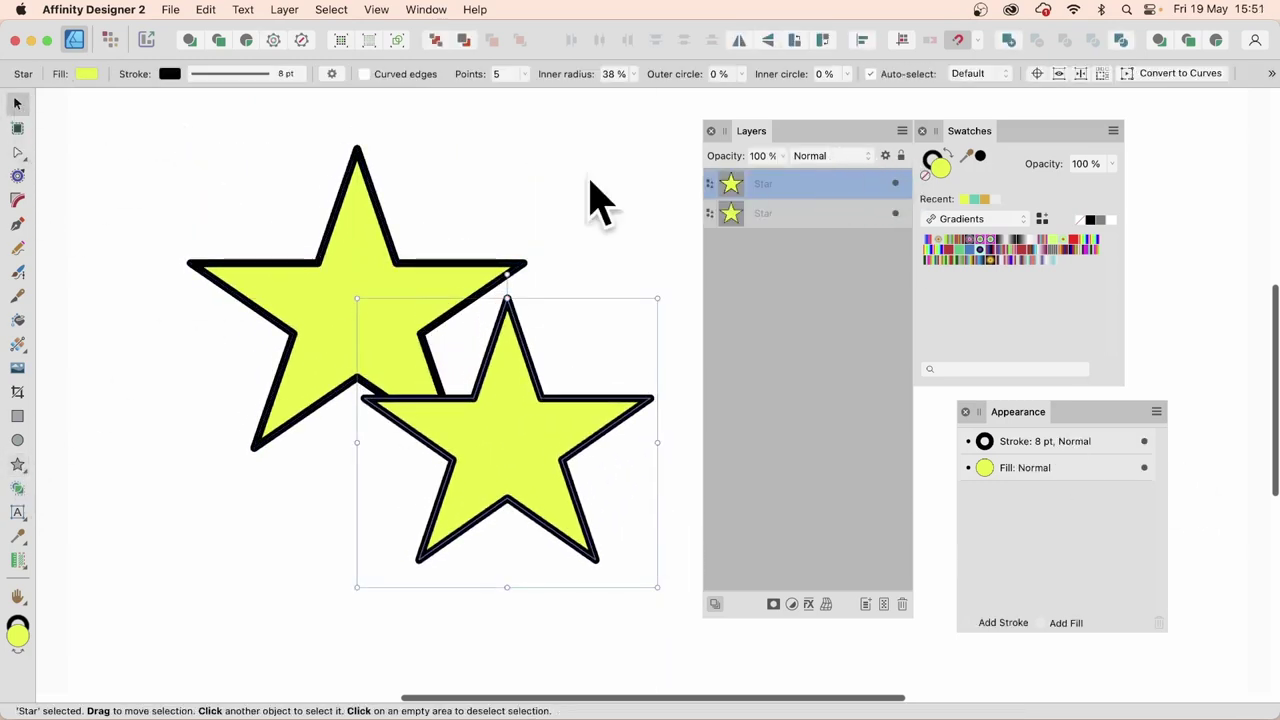
left_click_drag(86, 106, 686, 594)
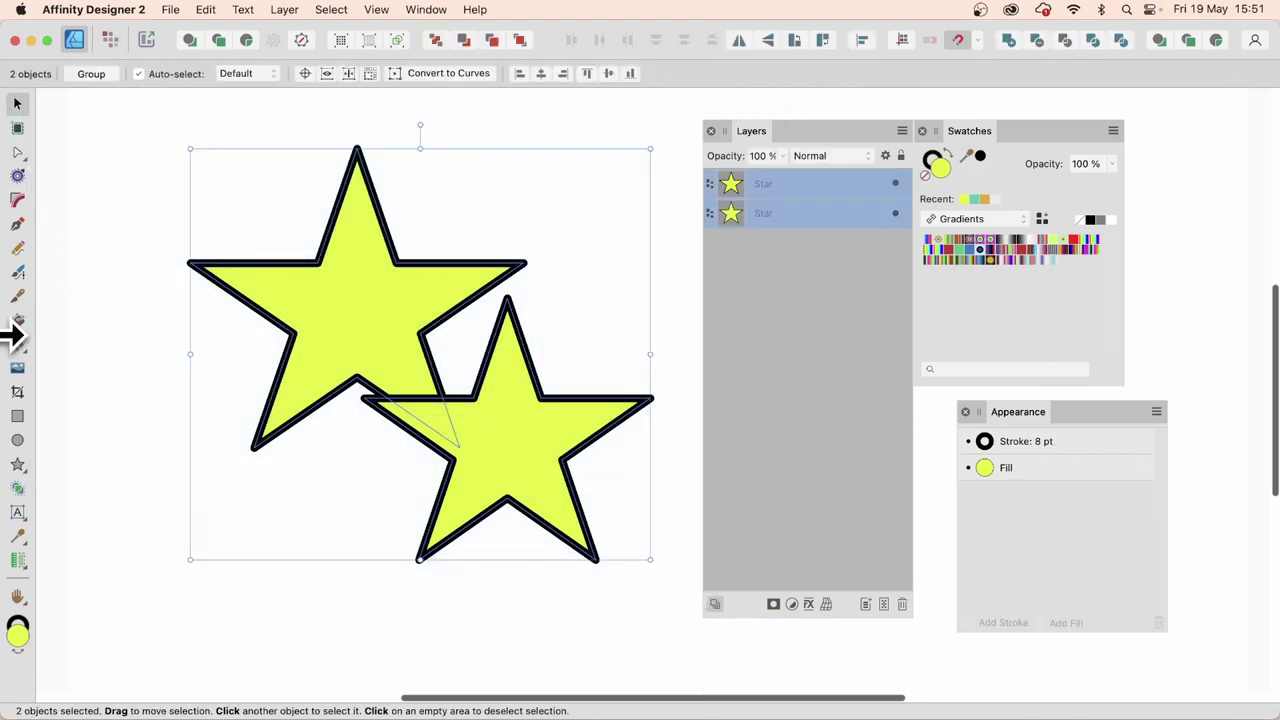
Step: Choose GX113_Surface_037.png as the bitmap fill for the Vector Flood Fill tool
left_click(18, 320)
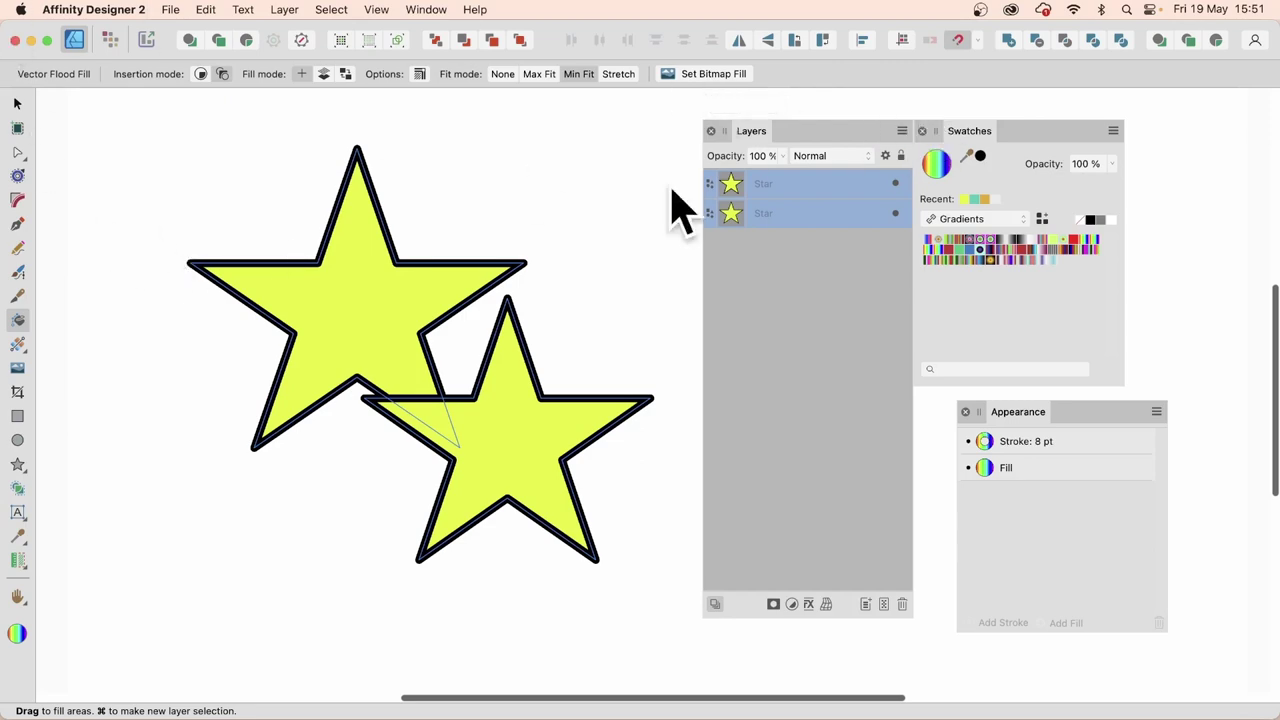
left_click(710, 74)
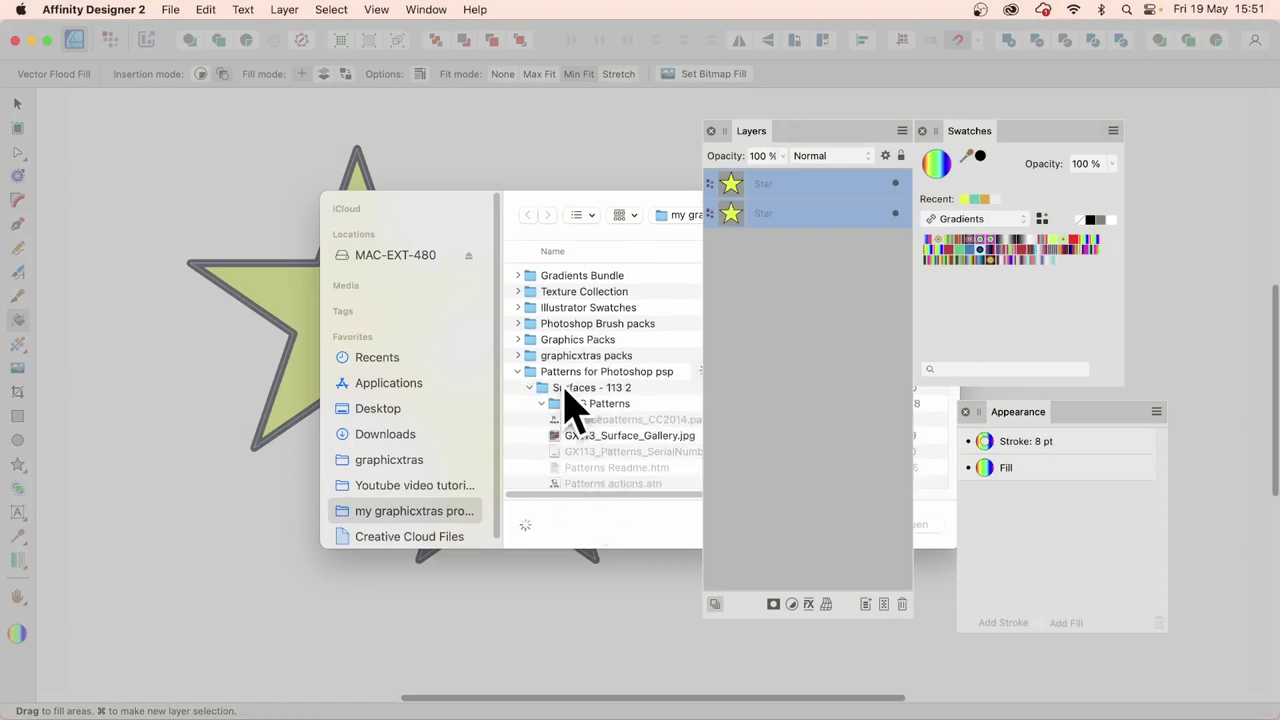
left_click(598, 467)
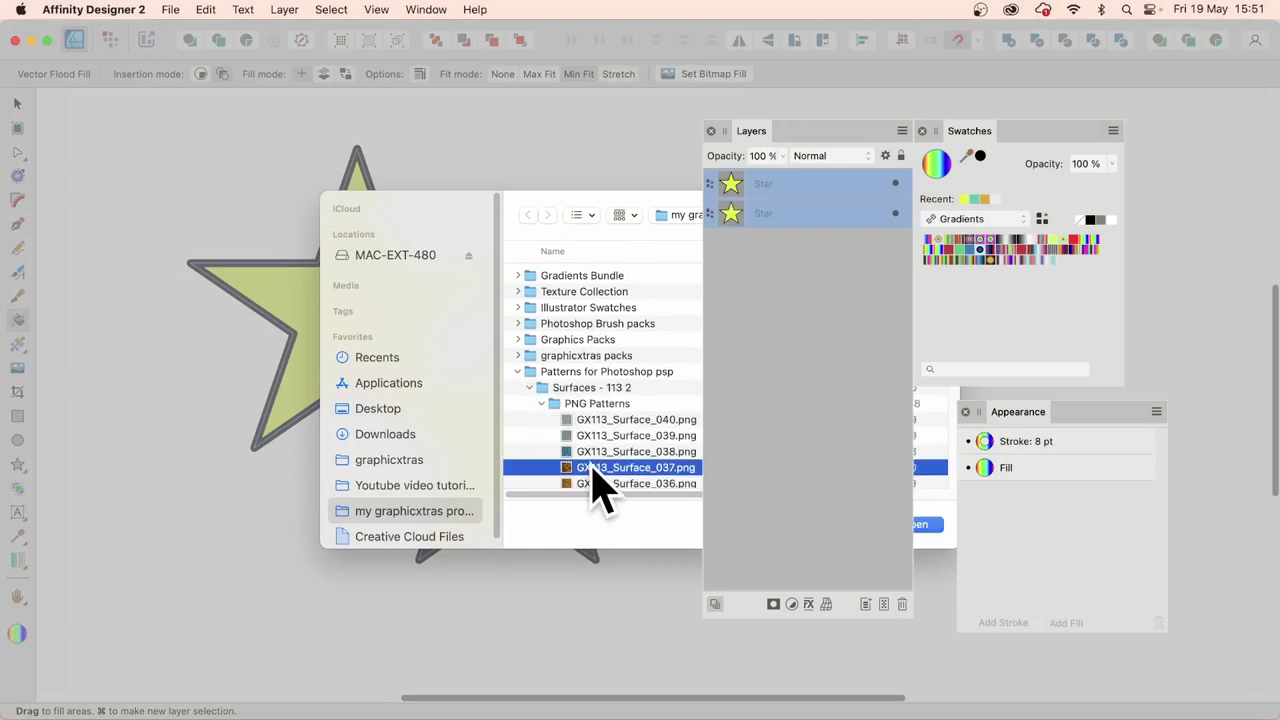
Step: Flood-fill both stars and their overlap with the bronze swirl bitmap, retrying the overlap fill once
left_click(922, 522)
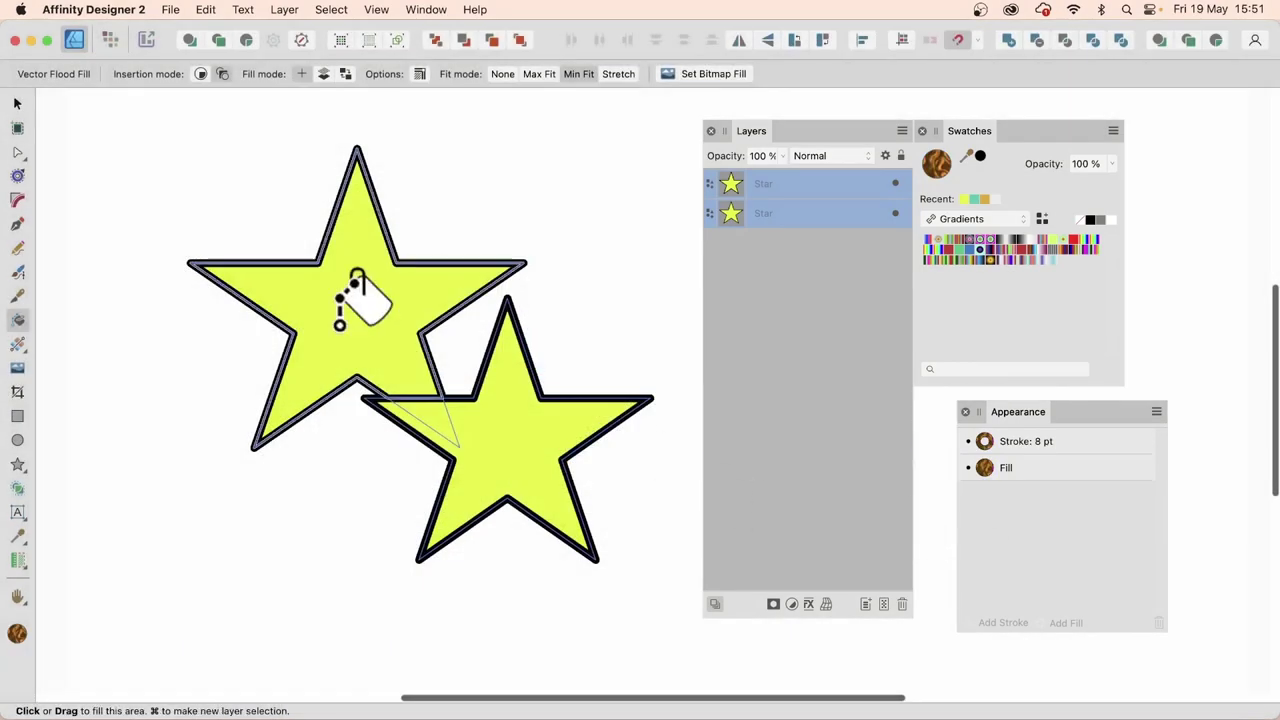
left_click(402, 262)
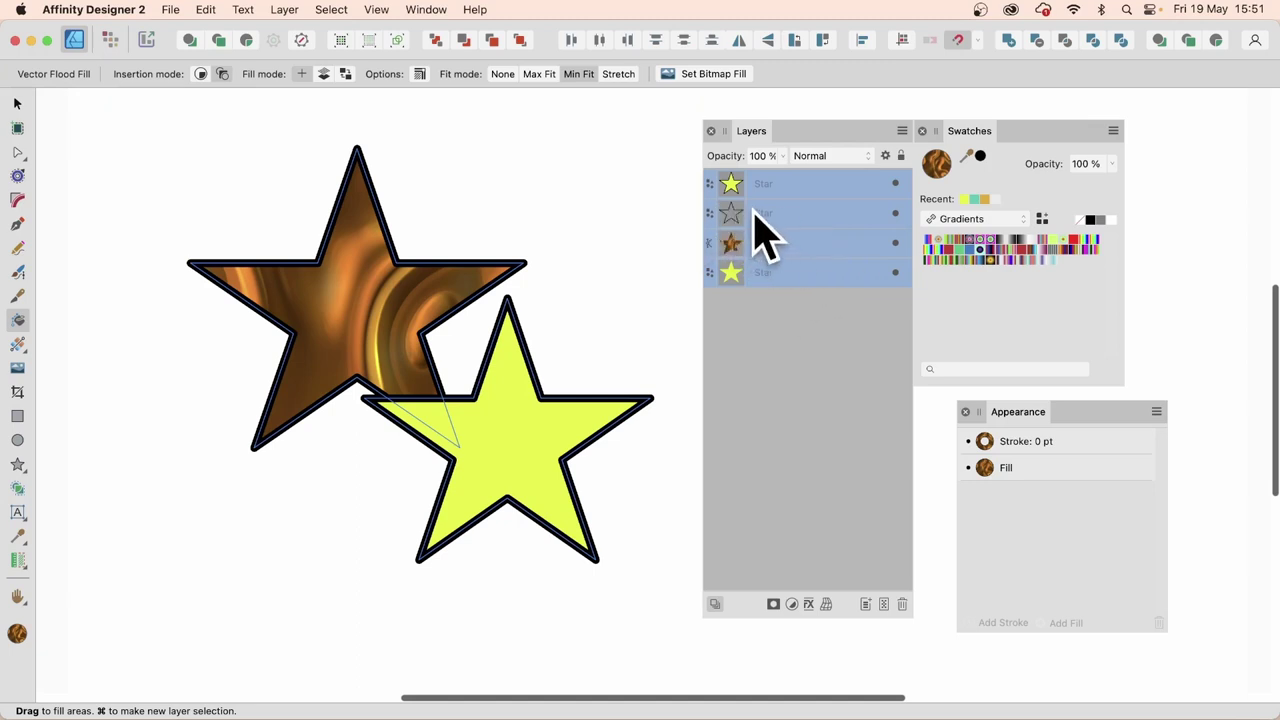
left_click(560, 476)
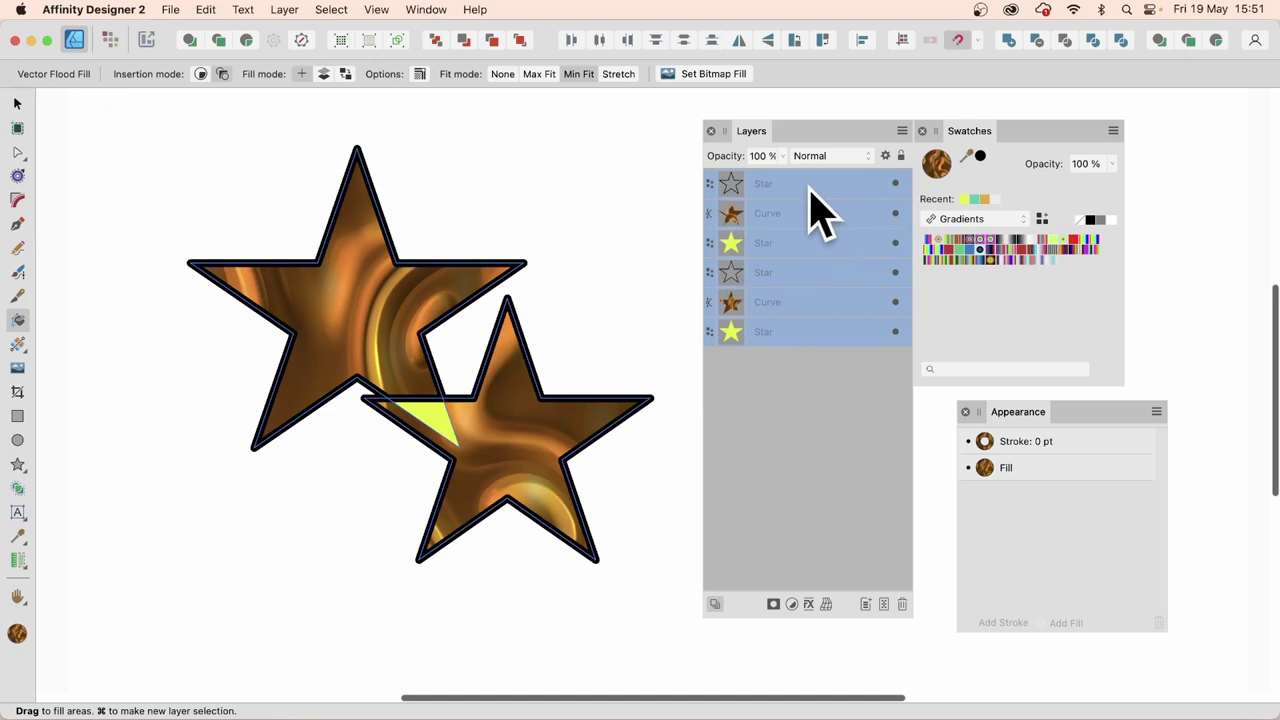
left_click(445, 400)
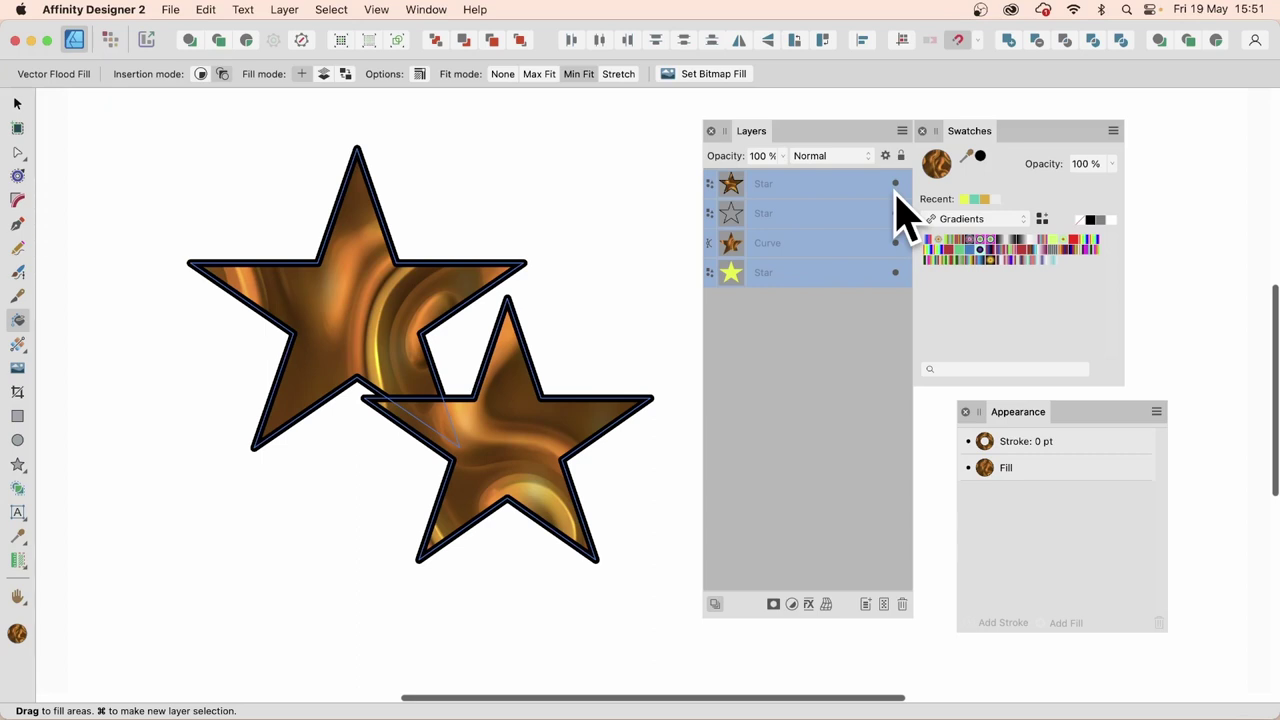
key("super+z")
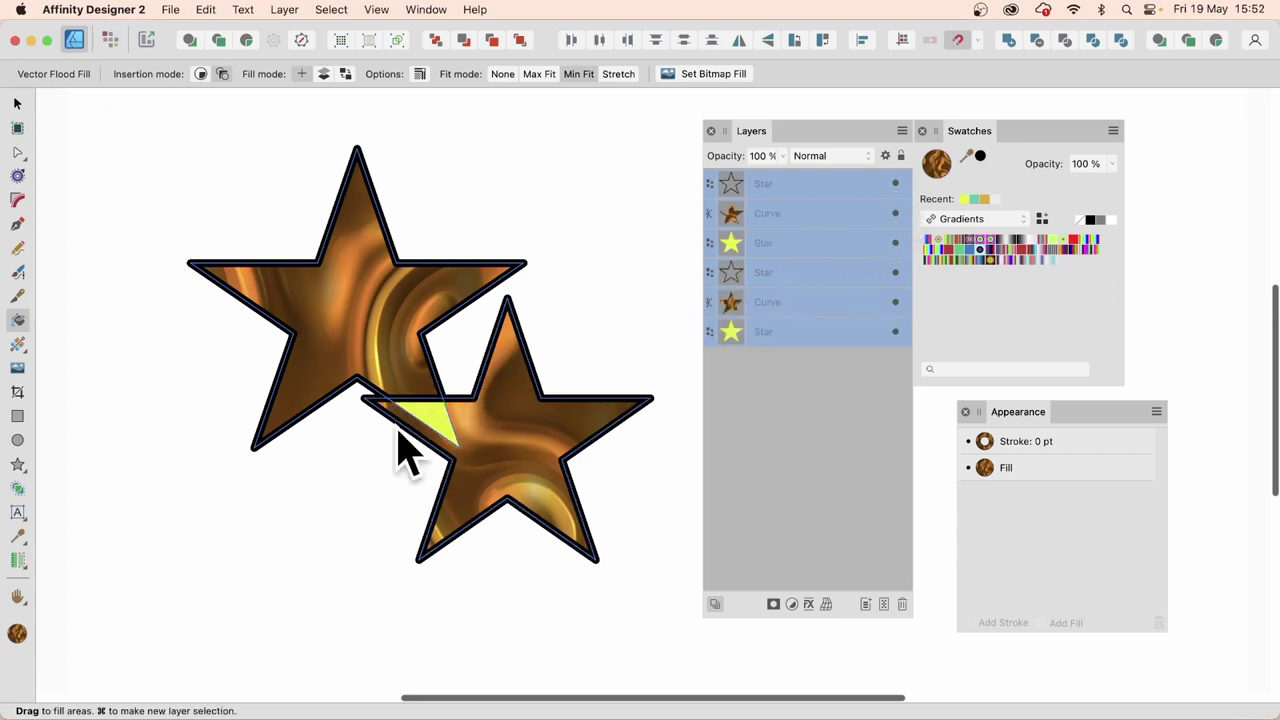
left_click(431, 404)
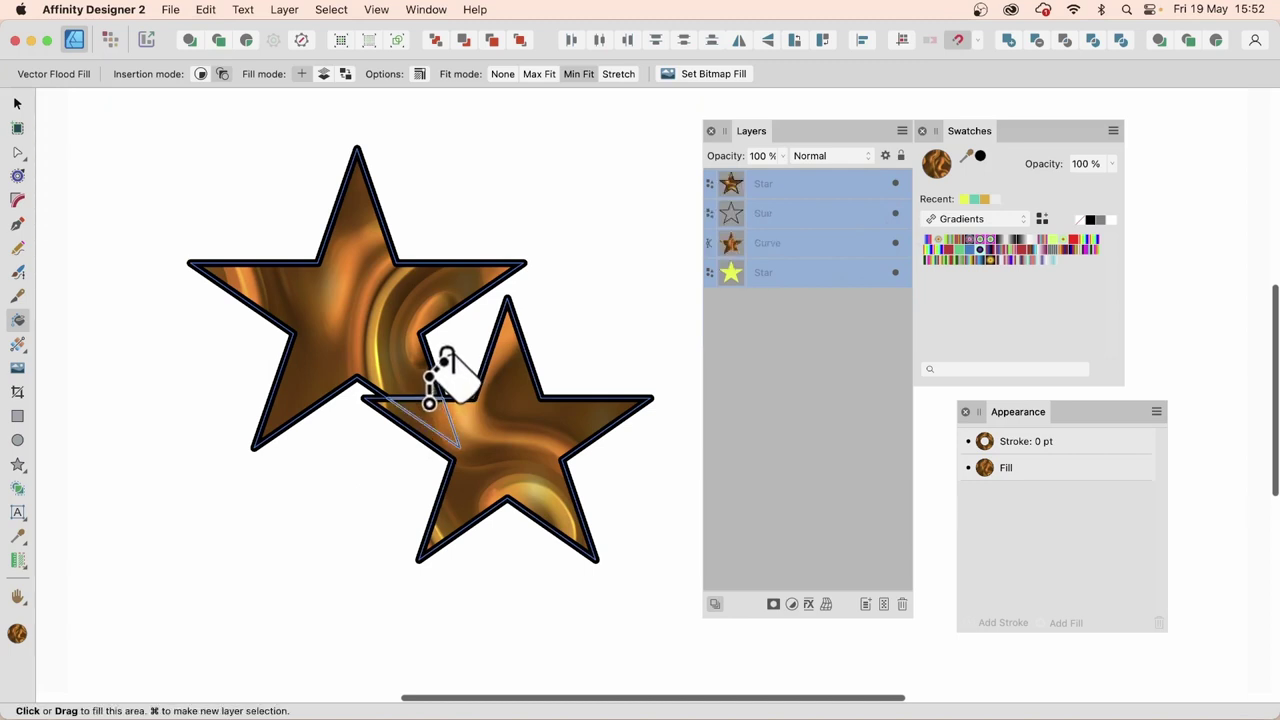
Step: Undo the overlap fill, lower fill opacity to 31%, and refill the top star in another fill mode
key("super+z")
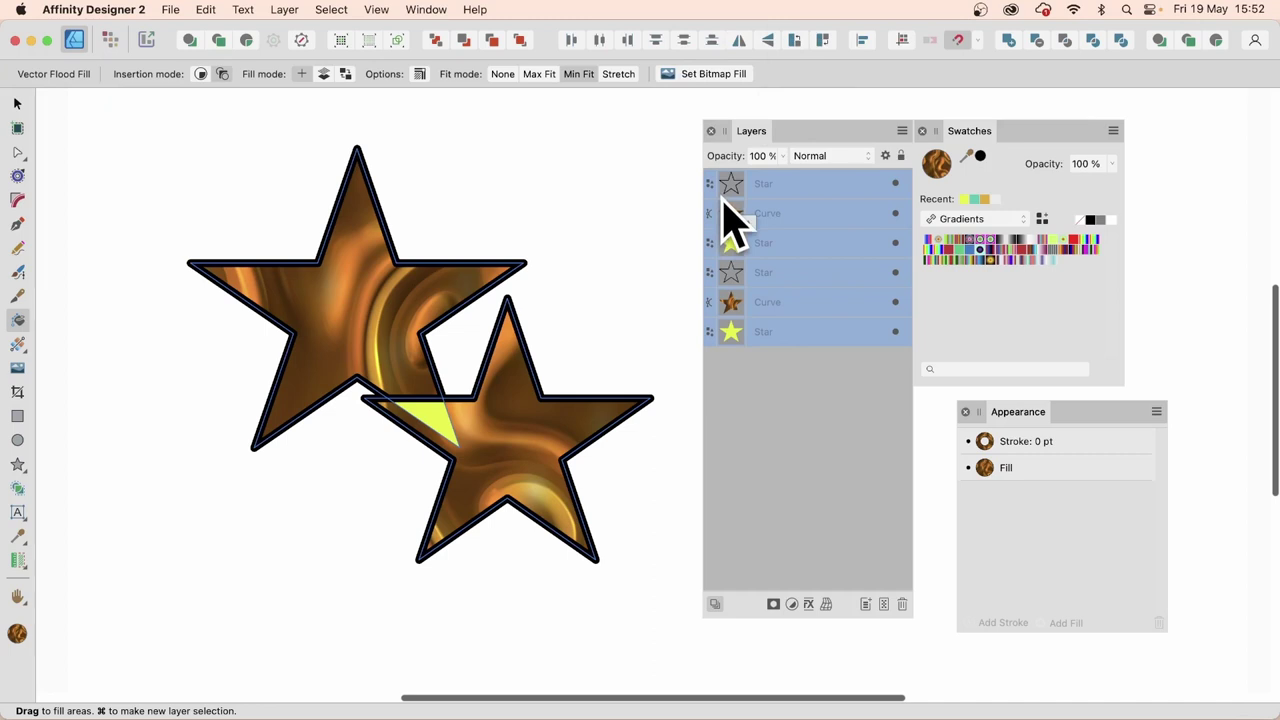
left_click(1112, 164)
left_click_drag(1073, 188, 1031, 195)
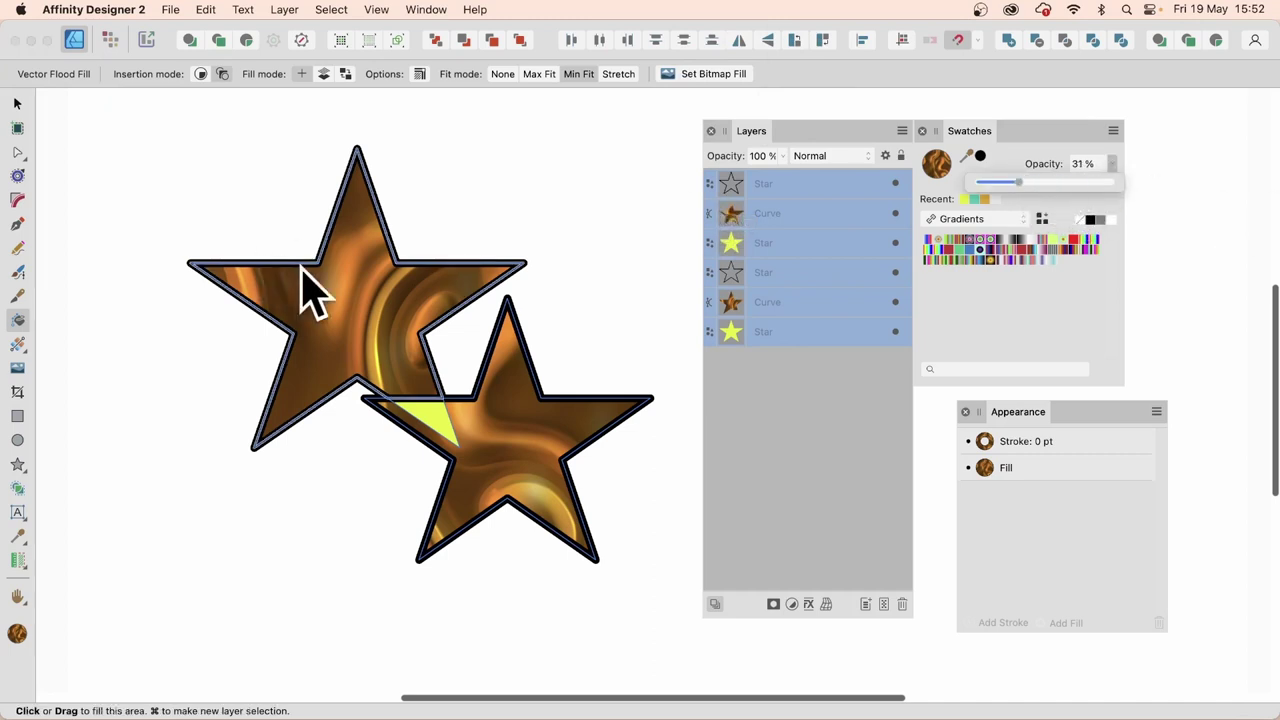
left_click(362, 276)
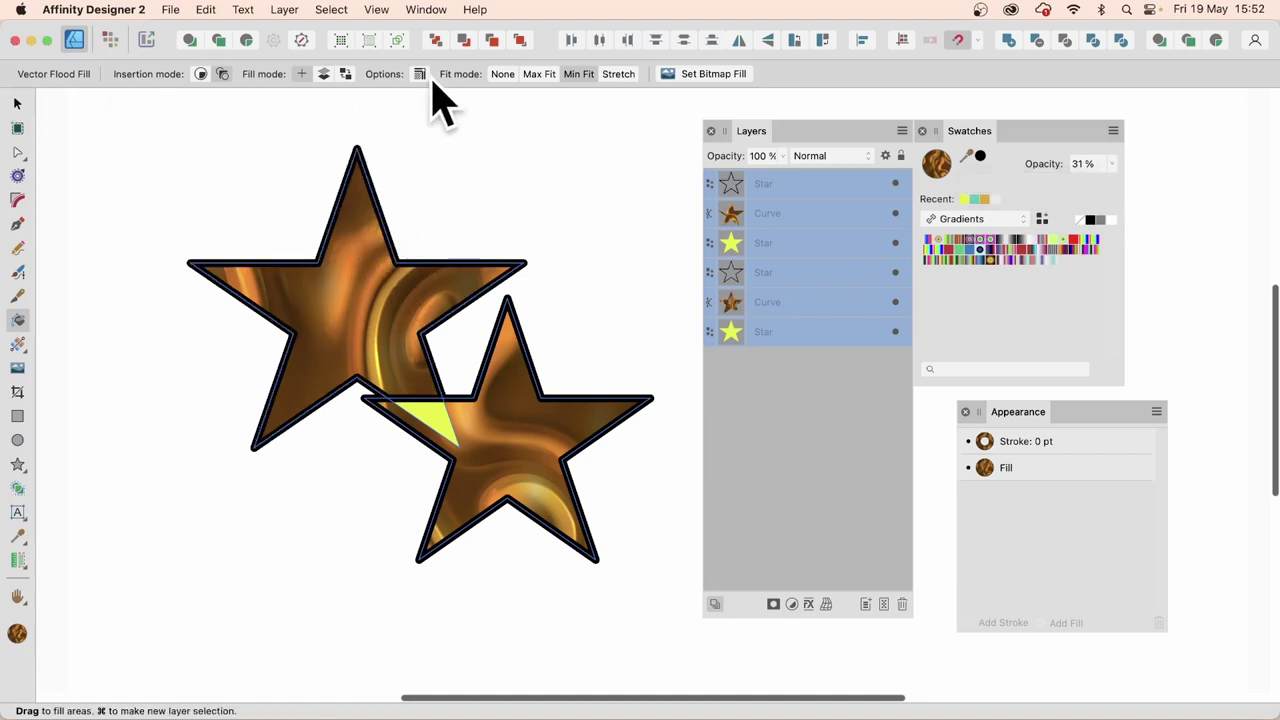
left_click(324, 74)
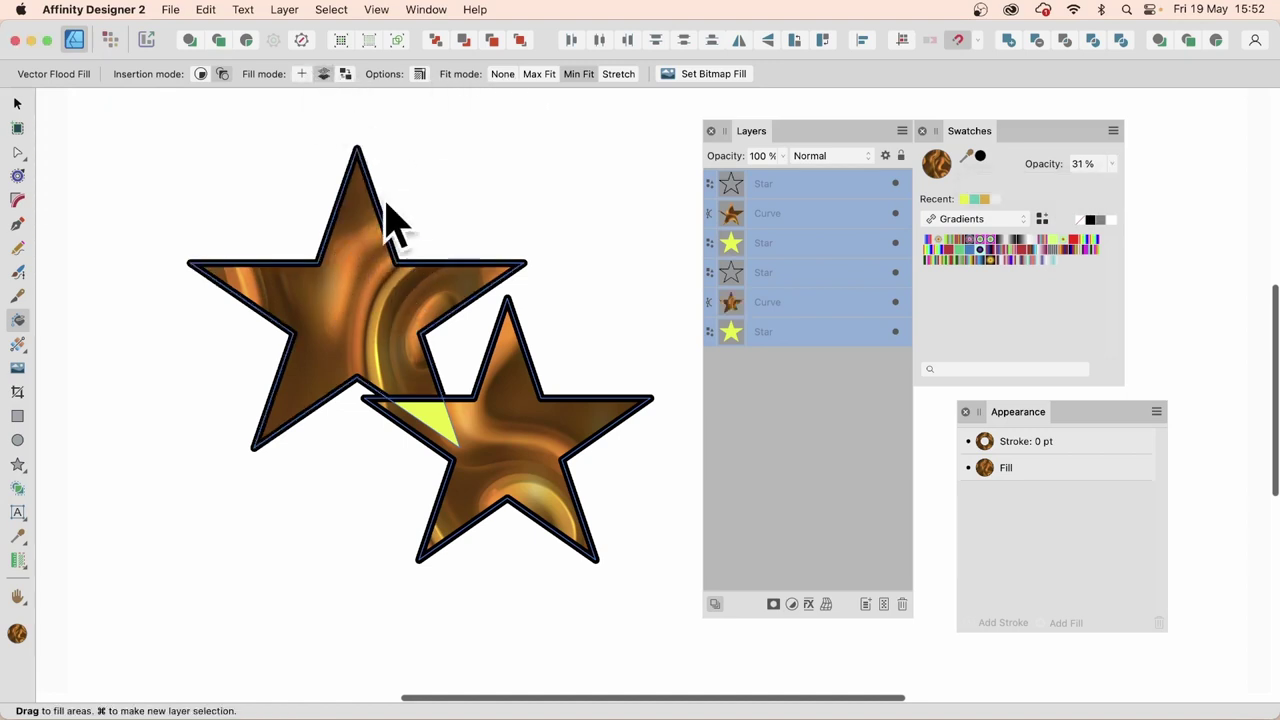
Step: Marquee-select the stars with all their fill pieces and delete them
left_click(17, 103)
left_click_drag(88, 112, 735, 658)
key("Delete")
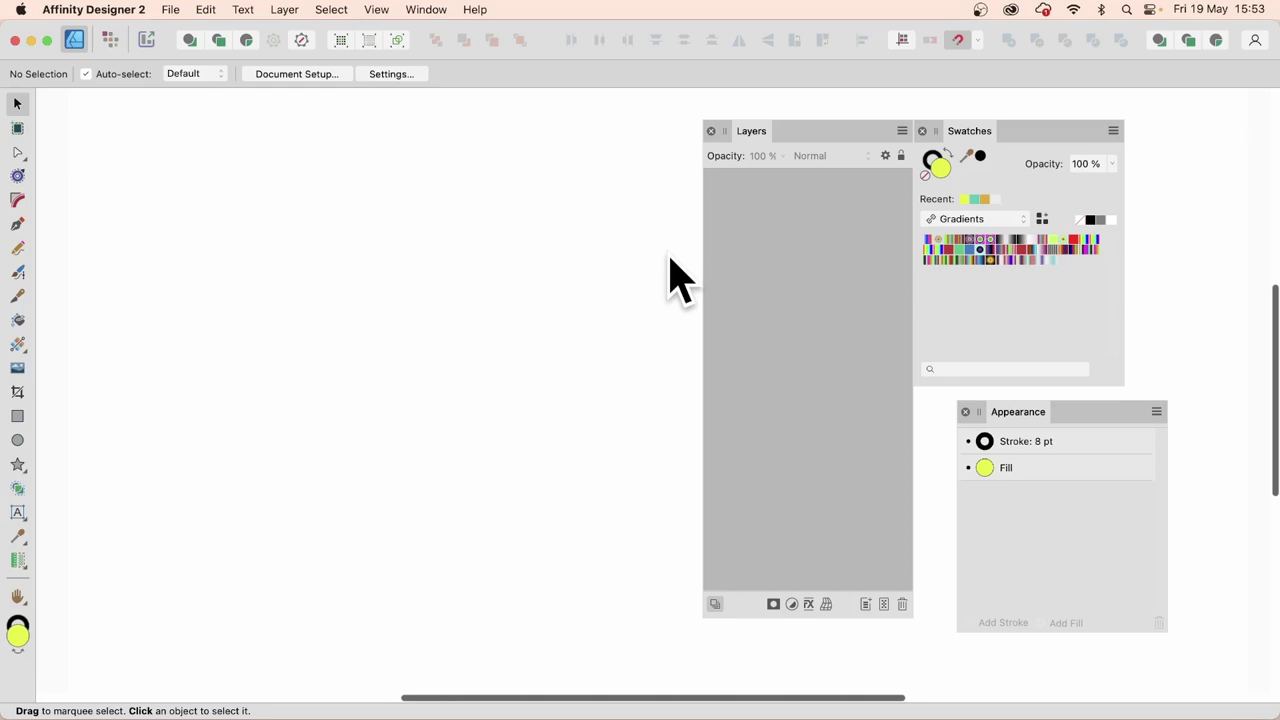
Step: Draw a yellow black-outlined circle and repeat it into a 4×3 grid
left_click(18, 441)
mouse_move(88, 143)
left_mouse_down()
mouse_move(244, 276)
mouse_move(233, 271)
left_mouse_up()
key("Right")
key("Right")
key("Right")
key("Down")
key("Down")
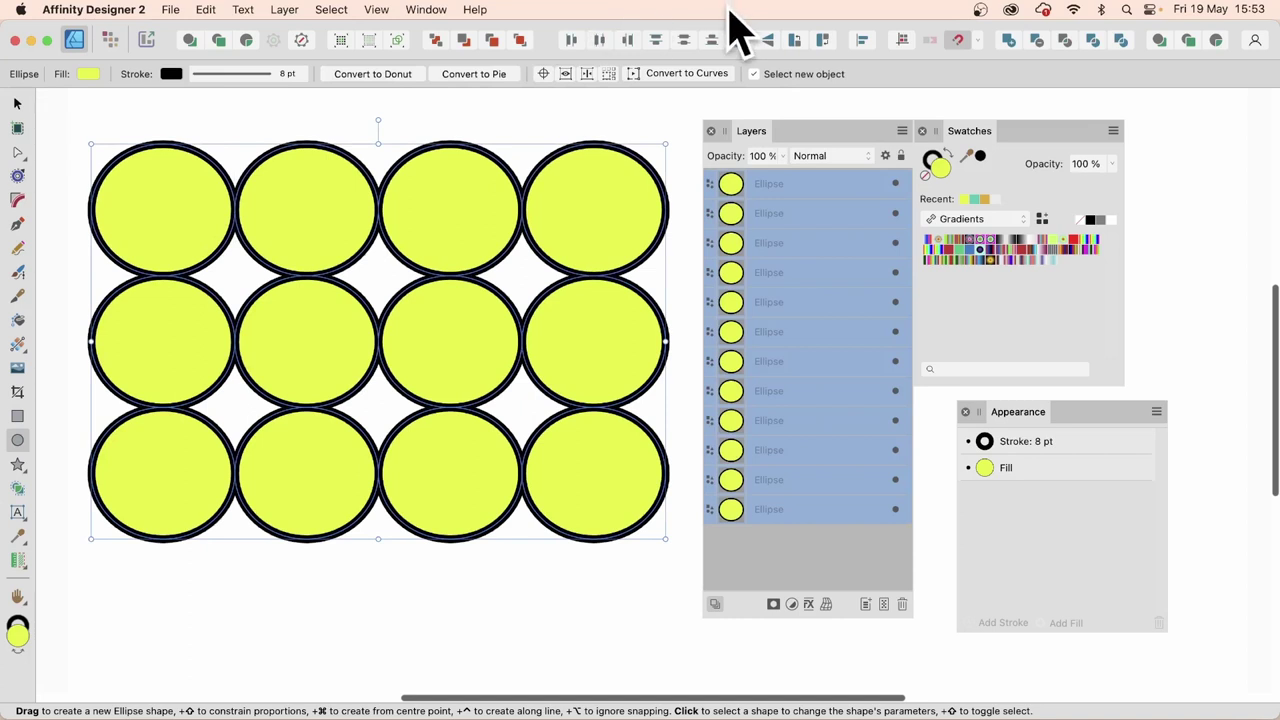
Step: Flood-fill across the circles with one radial gradient, extending it into the middle circles
left_click(18, 321)
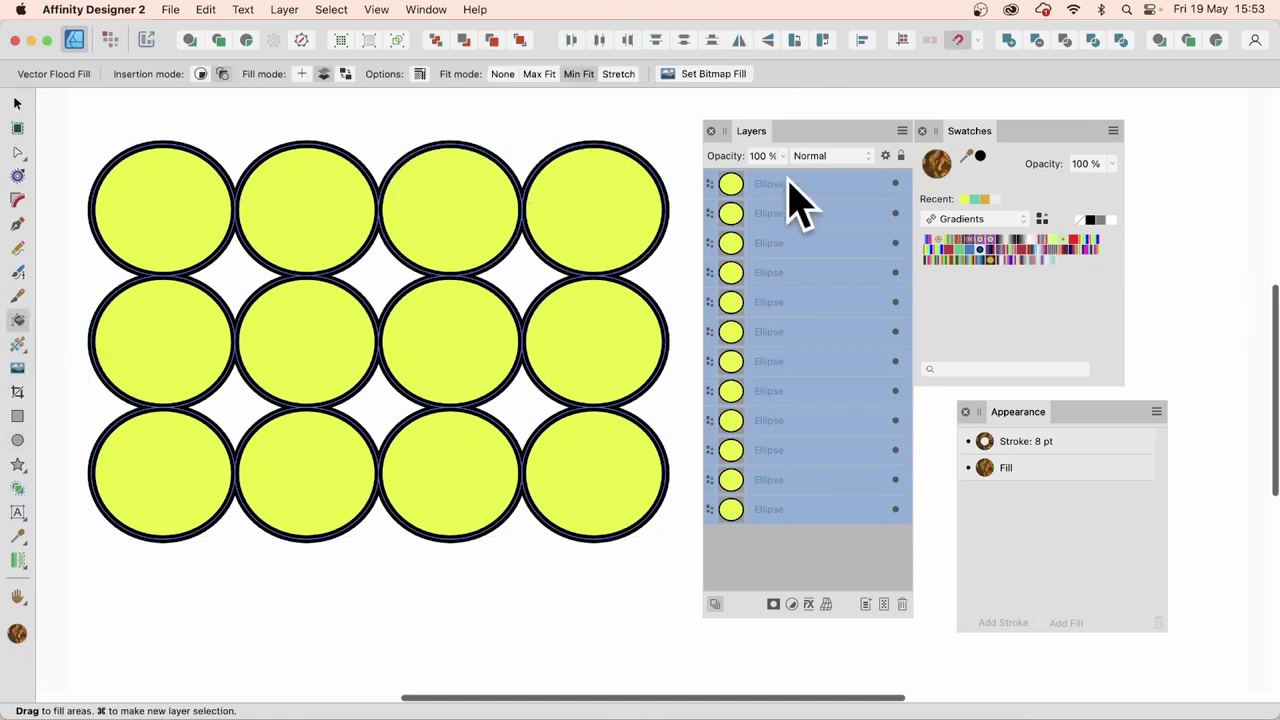
left_click(980, 247)
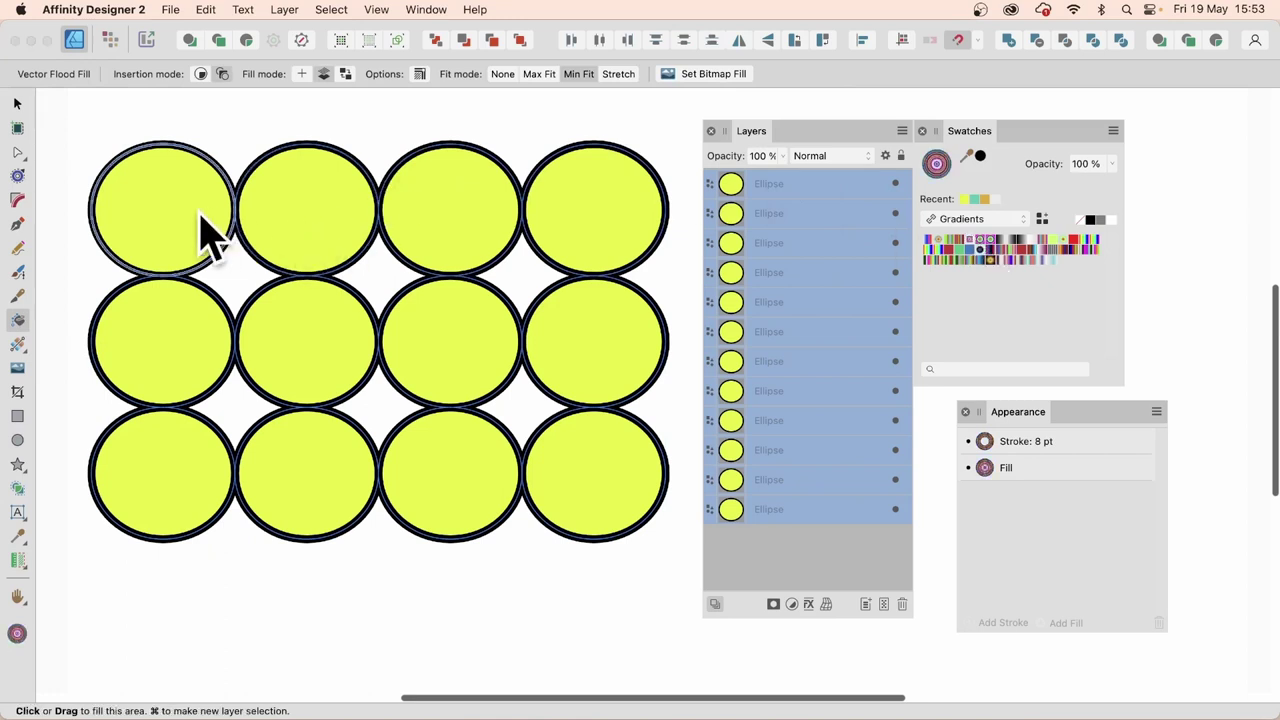
mouse_move(189, 229)
left_mouse_down()
mouse_move(486, 229)
mouse_move(590, 335)
mouse_move(609, 457)
mouse_move(449, 491)
mouse_move(200, 486)
mouse_move(190, 362)
mouse_move(503, 374)
mouse_move(520, 320)
left_mouse_up()
left_click(385, 240)
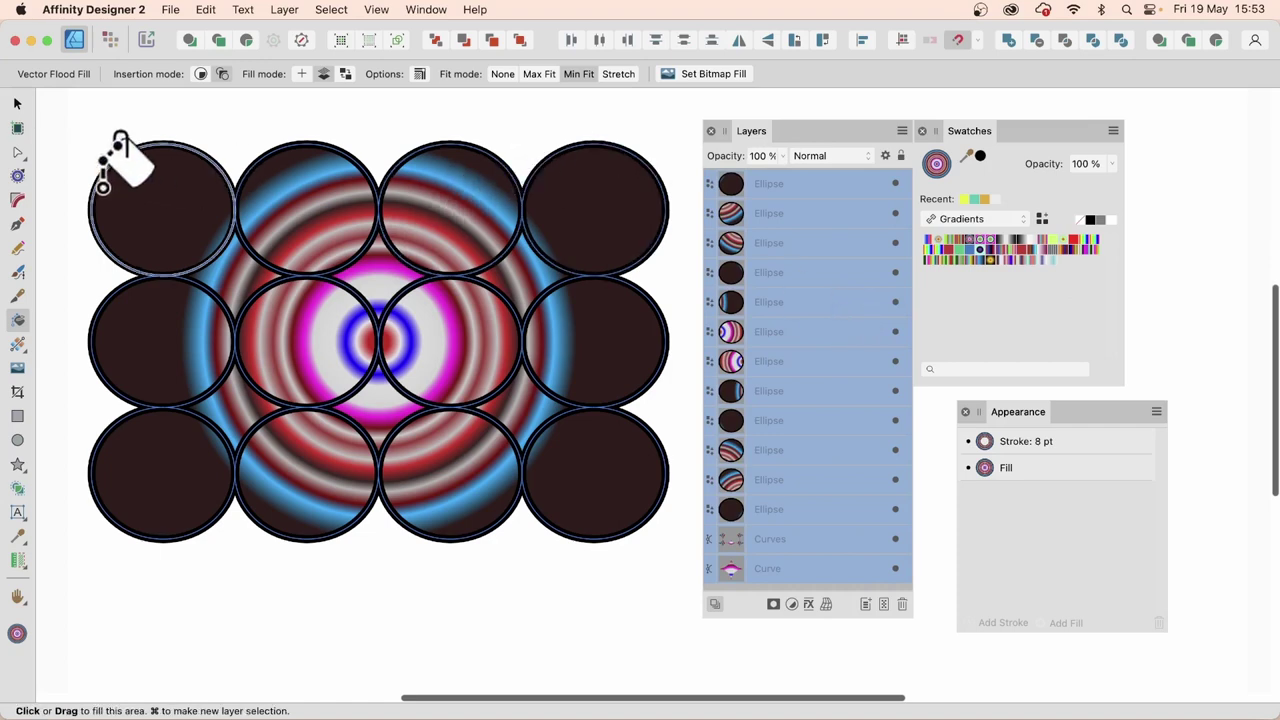
Step: Drag the four top-row circles outward, up and to the sides
left_click(18, 103)
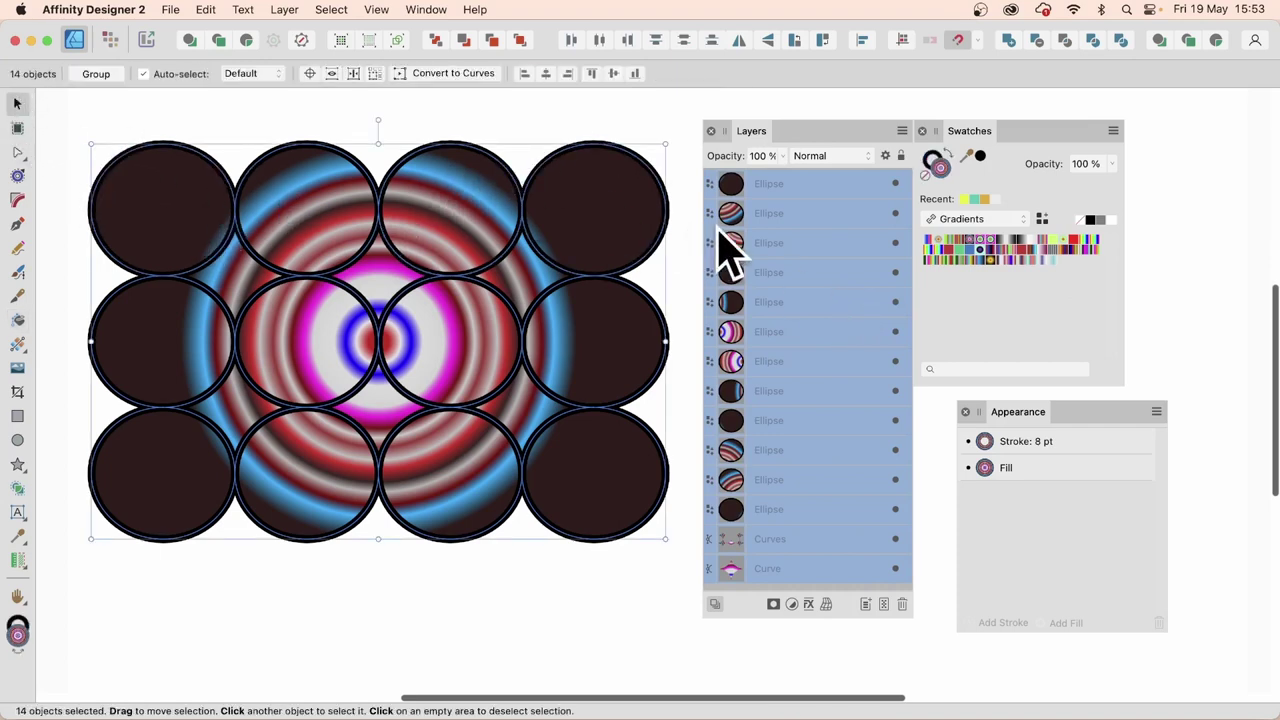
left_click(177, 214)
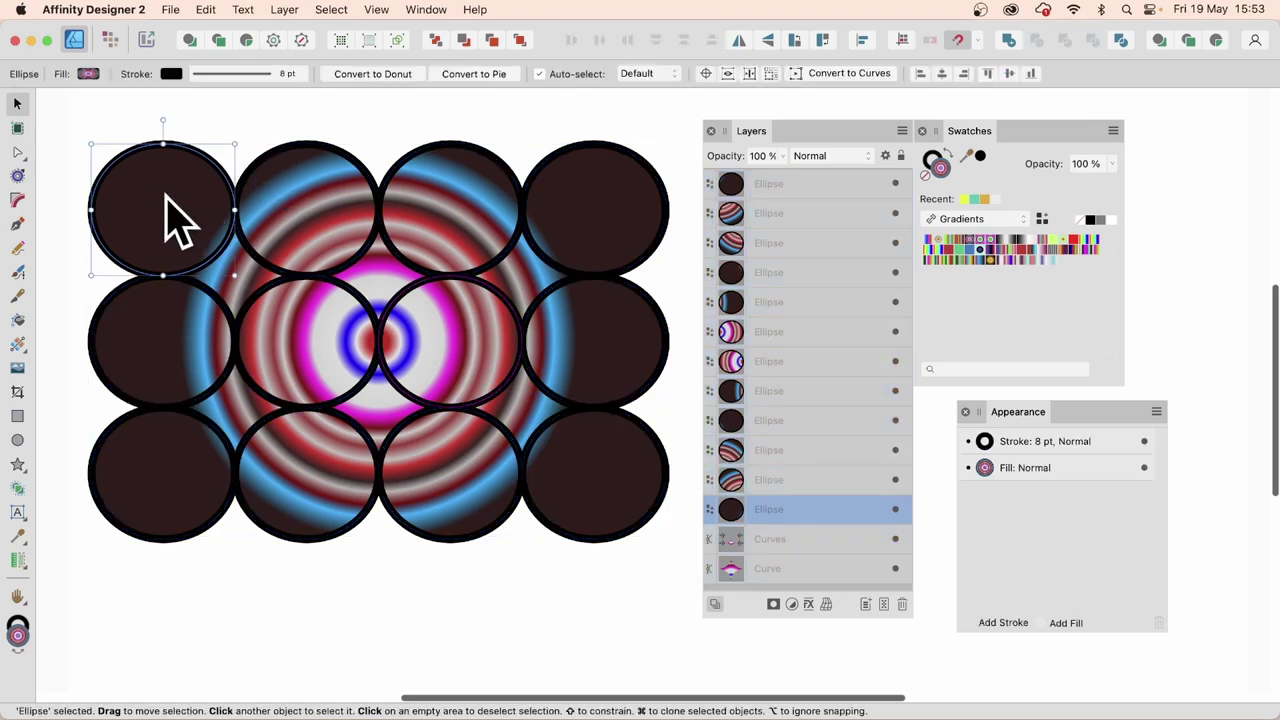
left_click_drag(177, 223, 154, 201)
left_click_drag(280, 222, 277, 196)
left_click_drag(460, 207, 480, 173)
left_click_drag(618, 205, 652, 194)
Step: Move the right, bottom and left circles outward and nudge the gradient shape behind them
left_click_drag(650, 341, 674, 368)
left_click_drag(614, 500, 638, 540)
left_click_drag(450, 505, 457, 570)
left_click_drag(335, 505, 337, 529)
left_click_drag(209, 486, 144, 517)
left_click_drag(146, 359, 109, 349)
left_click_drag(314, 357, 300, 349)
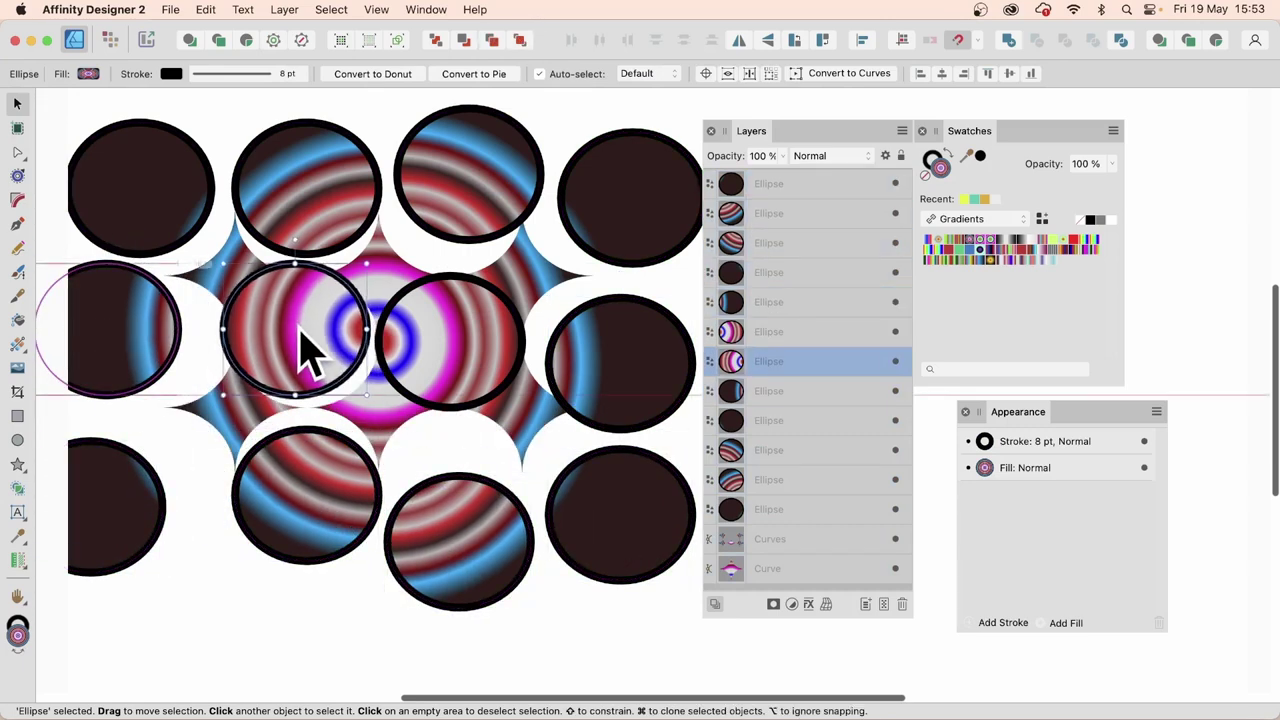
left_click(223, 443)
left_click_drag(371, 429, 361, 467)
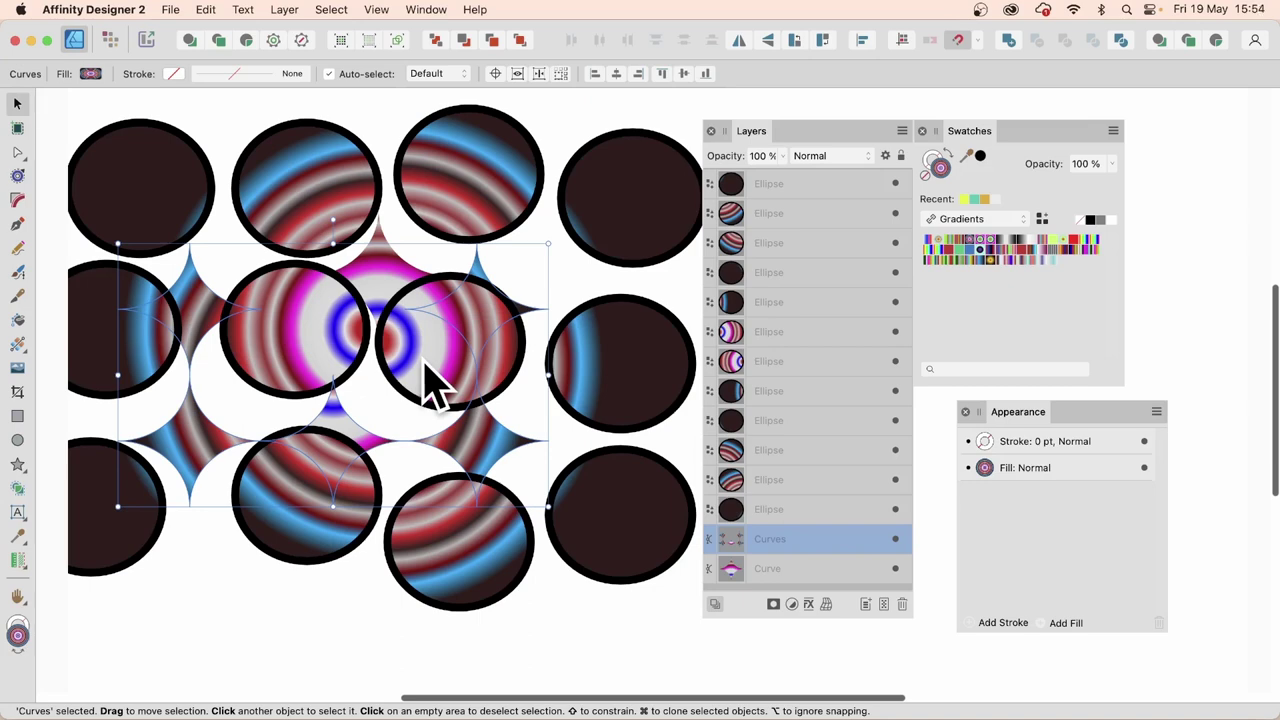
Step: Delete all the circles and add the Arial artistic text 'type'
key("super+a")
key("Delete")
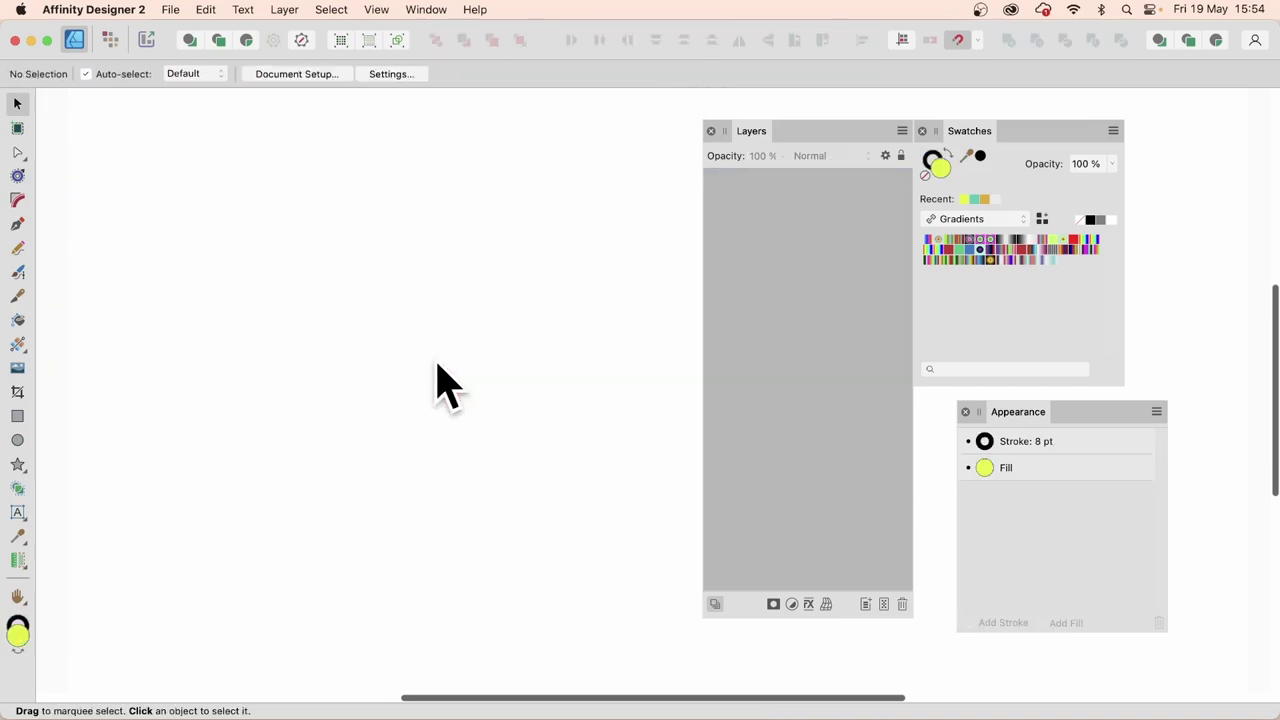
left_click(17, 512)
left_click(237, 285)
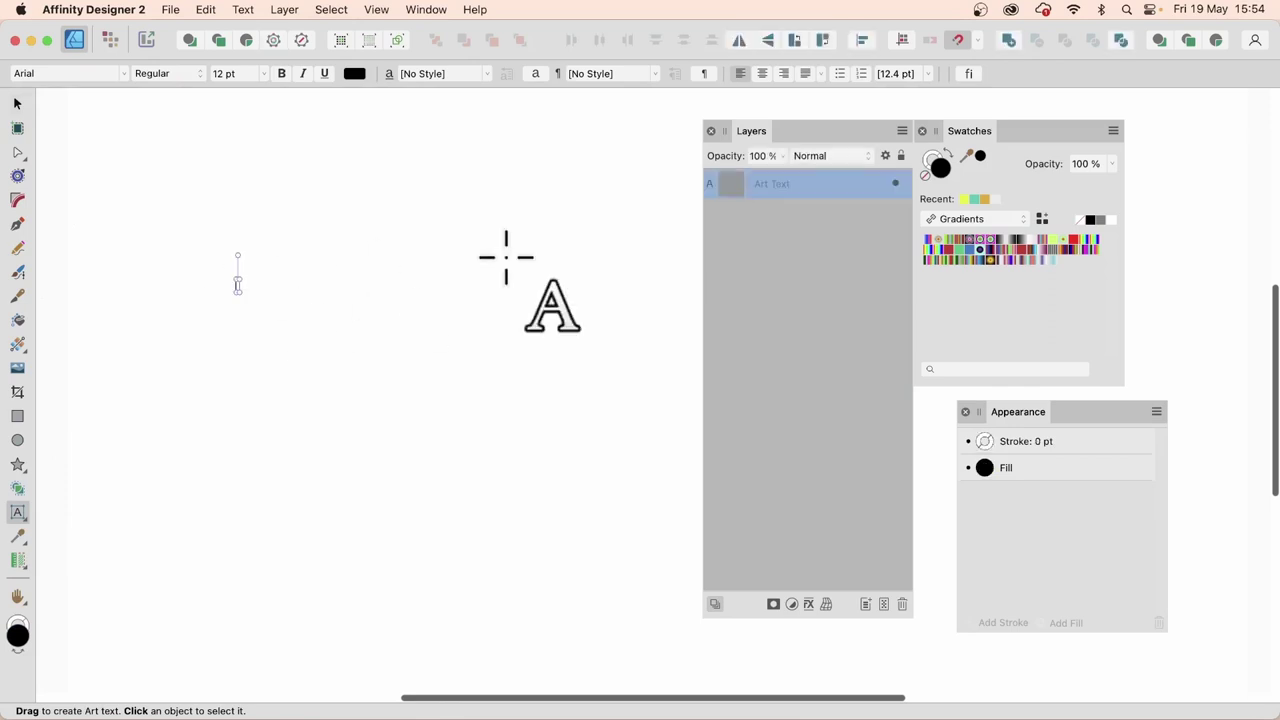
type("I")
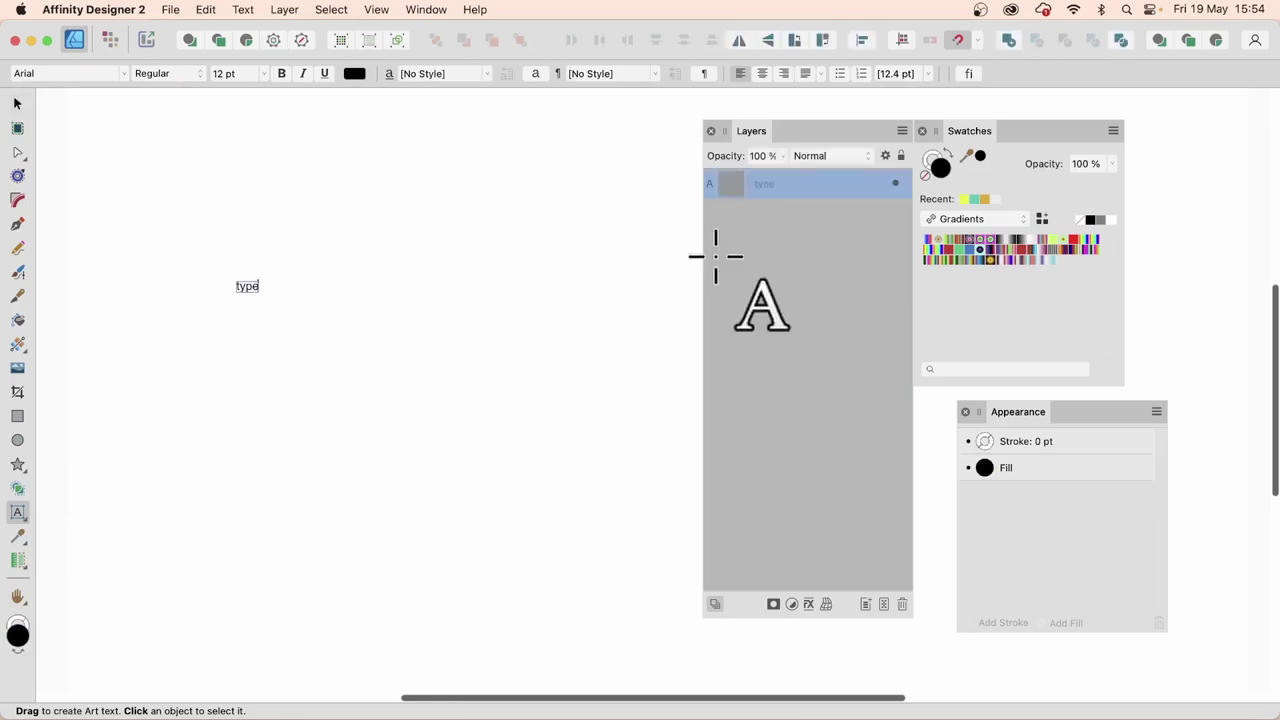
key("Escape")
Step: Enlarge the word 'type' to 279.6 pt, shifting it up and left
left_click(22, 104)
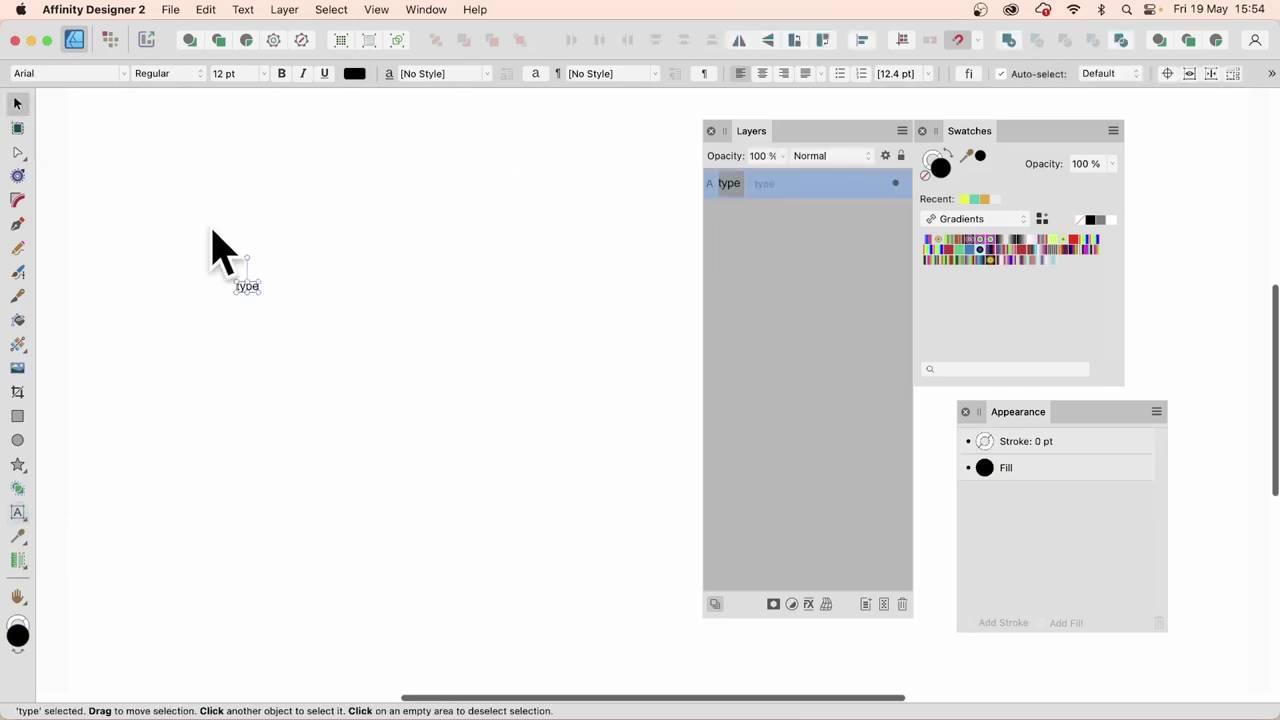
left_click_drag(259, 294, 640, 520)
left_click_drag(571, 386, 427, 291)
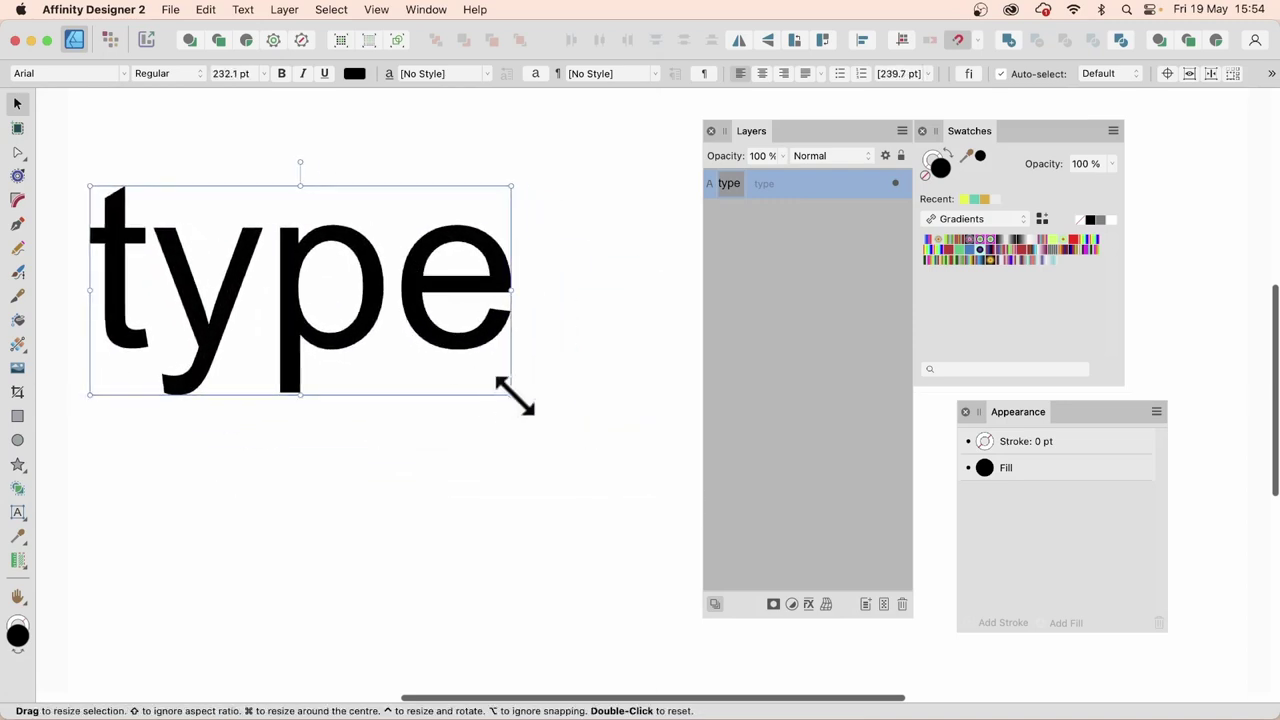
left_click_drag(514, 397, 599, 441)
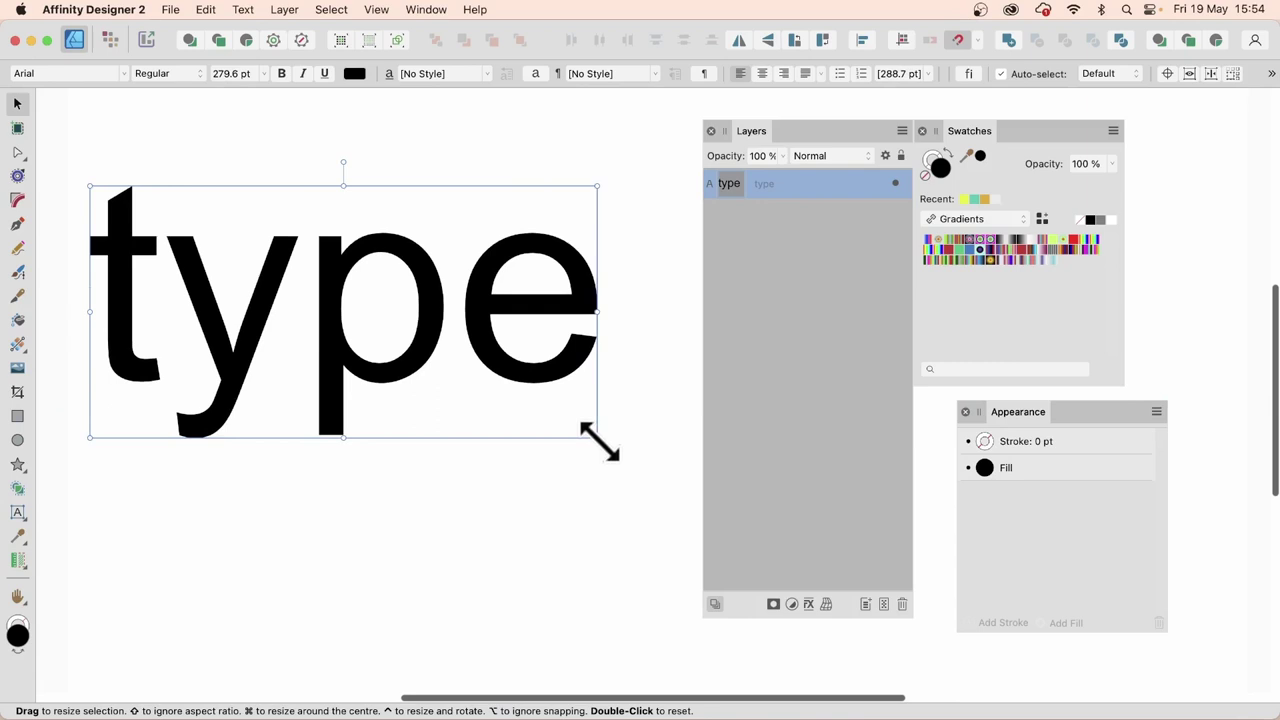
key("k")
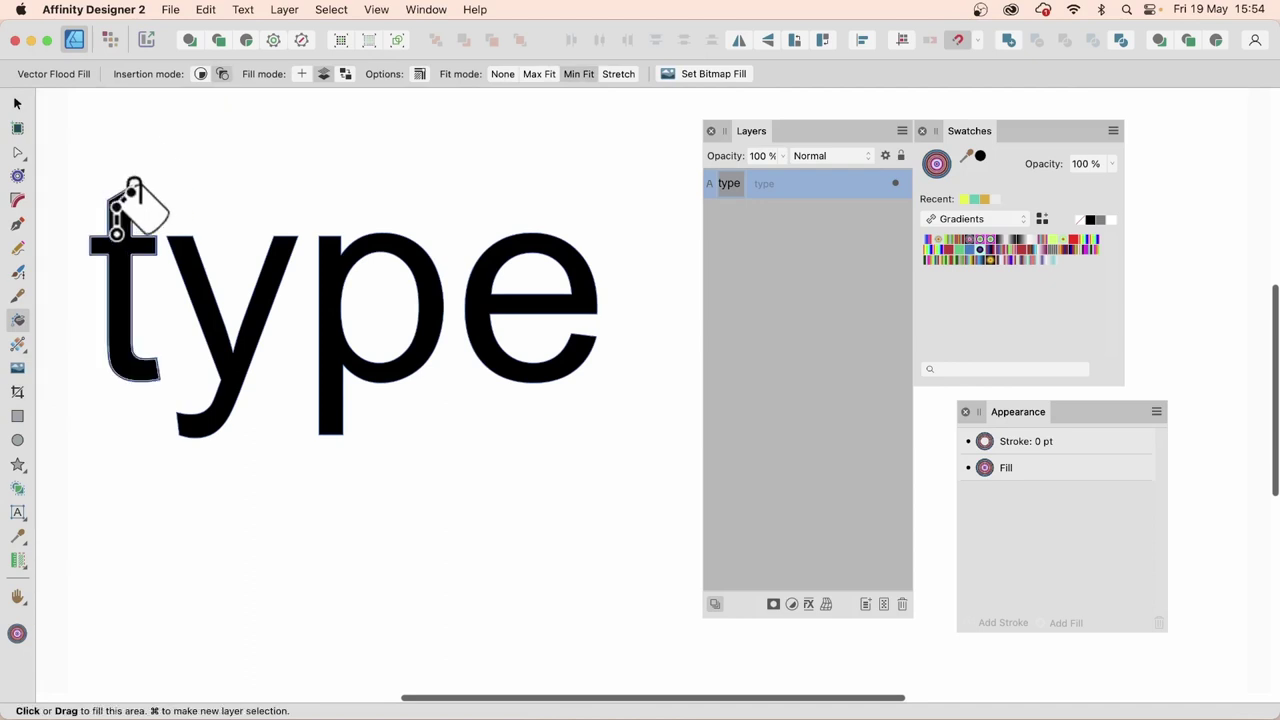
left_click(1064, 252)
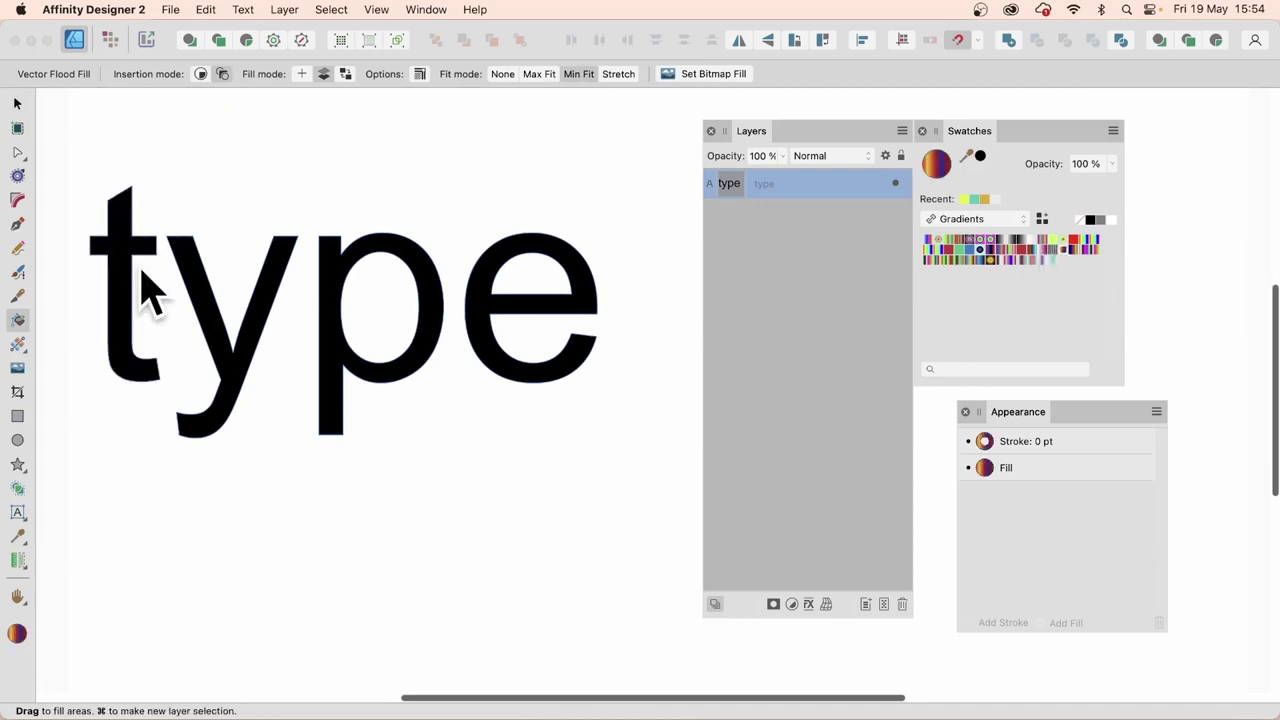
left_click(120, 286)
left_click(191, 265)
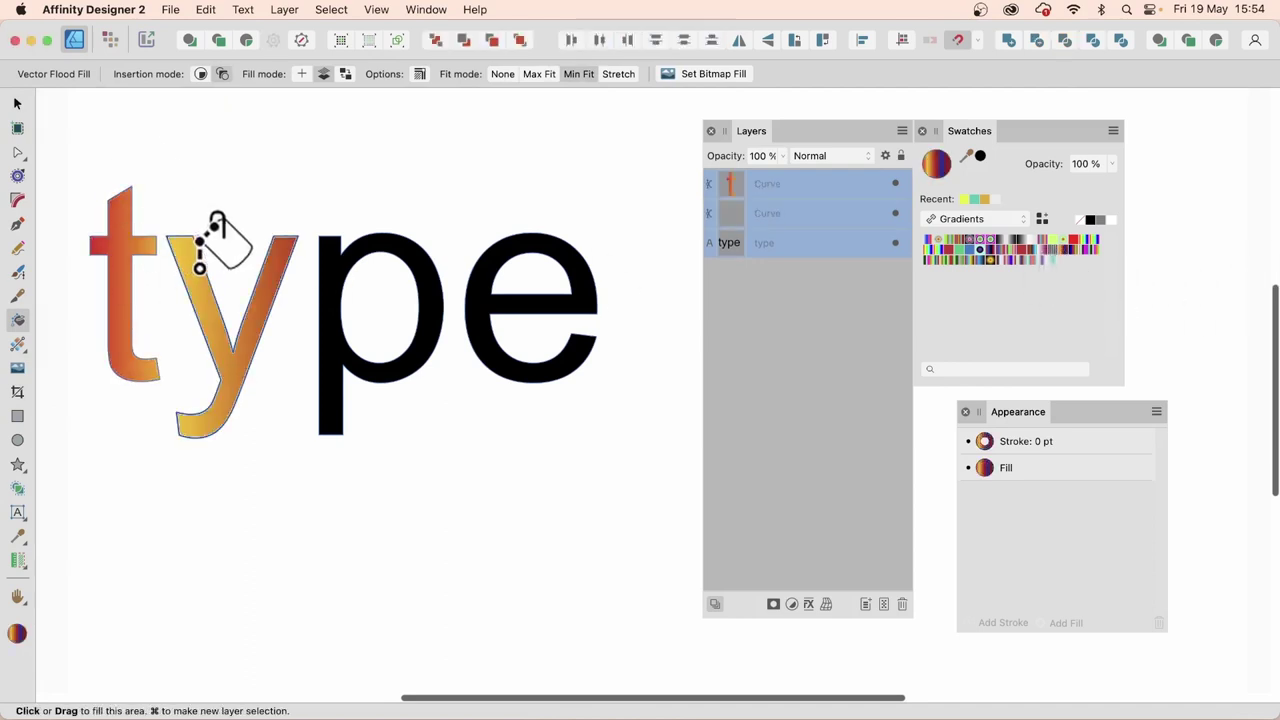
left_click(331, 251)
left_click(494, 249)
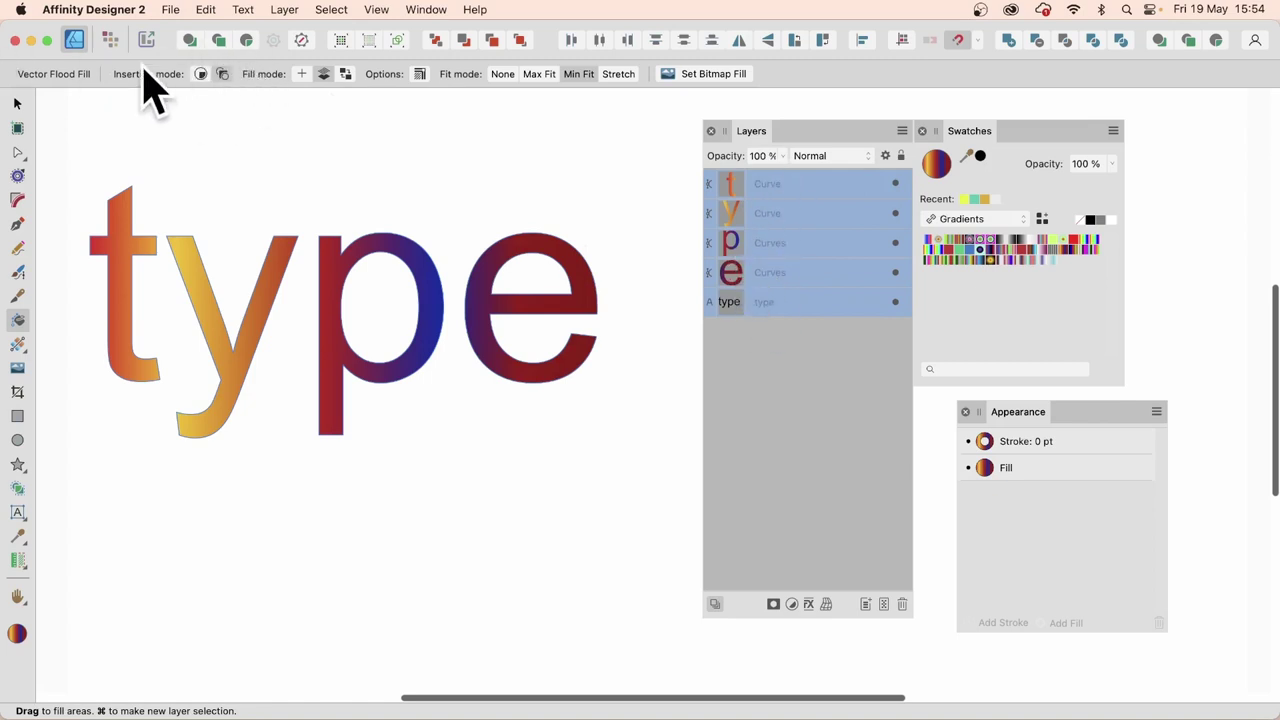
key("super+z")
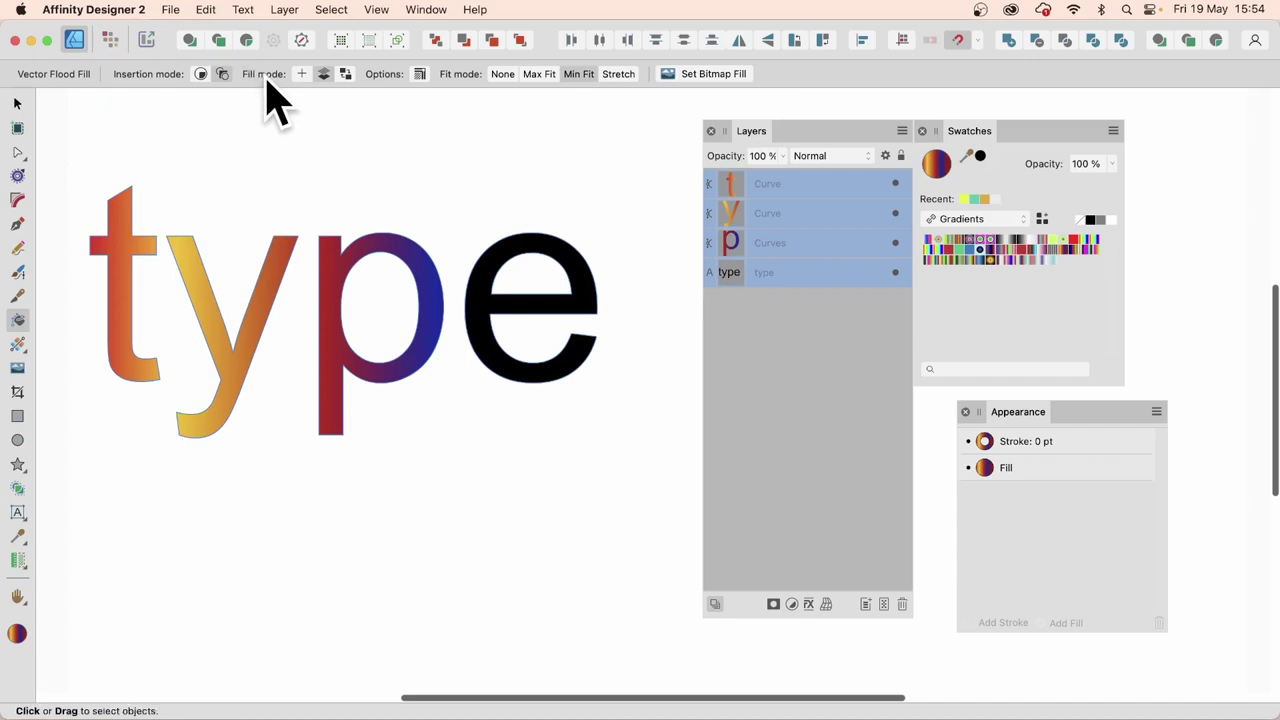
key("super+z")
key("super+z")
key("super+z")
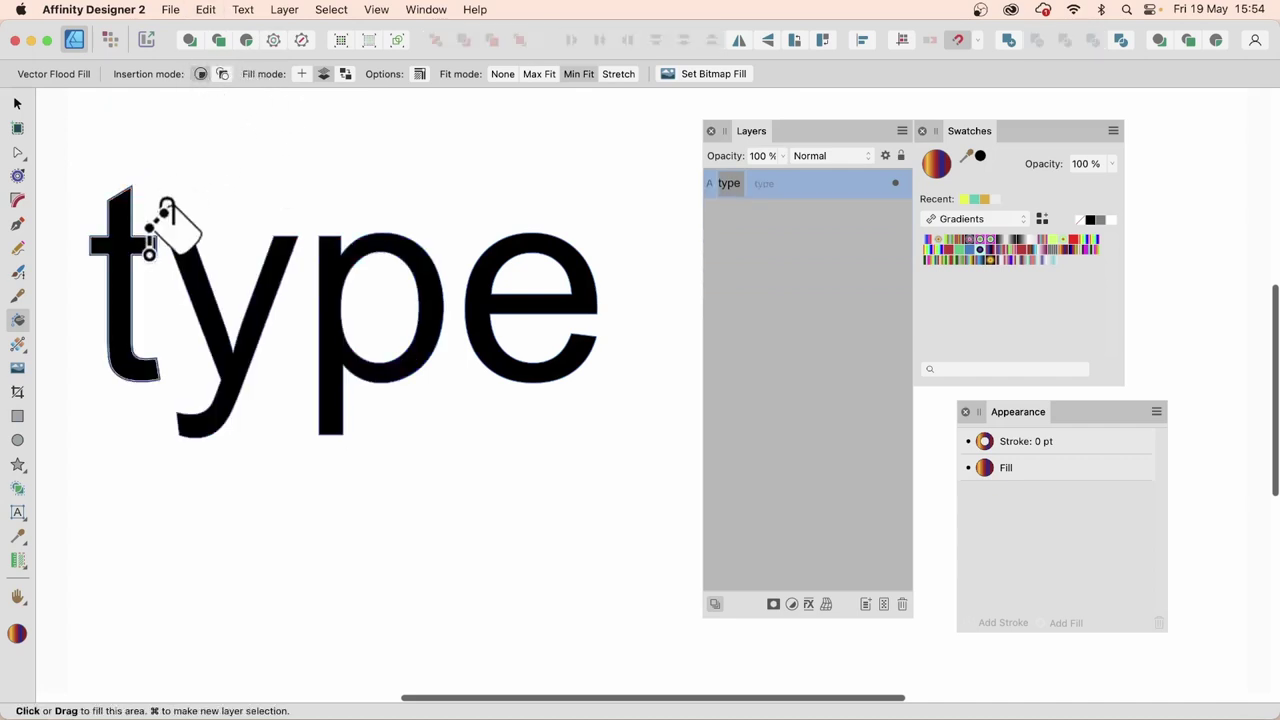
Step: Flood-fill the t and y with orange-yellow, and the p and e with red-blue gradient
left_click(130, 240)
left_click(205, 268)
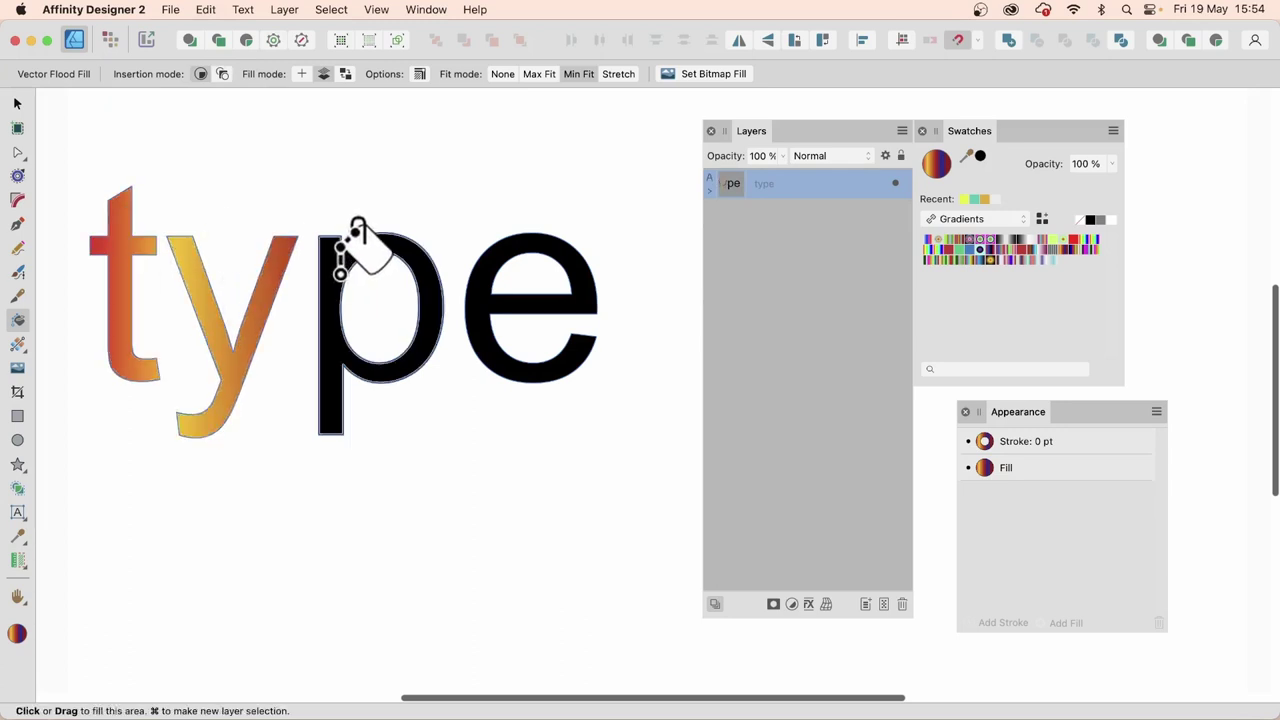
left_click(341, 271)
left_click(487, 264)
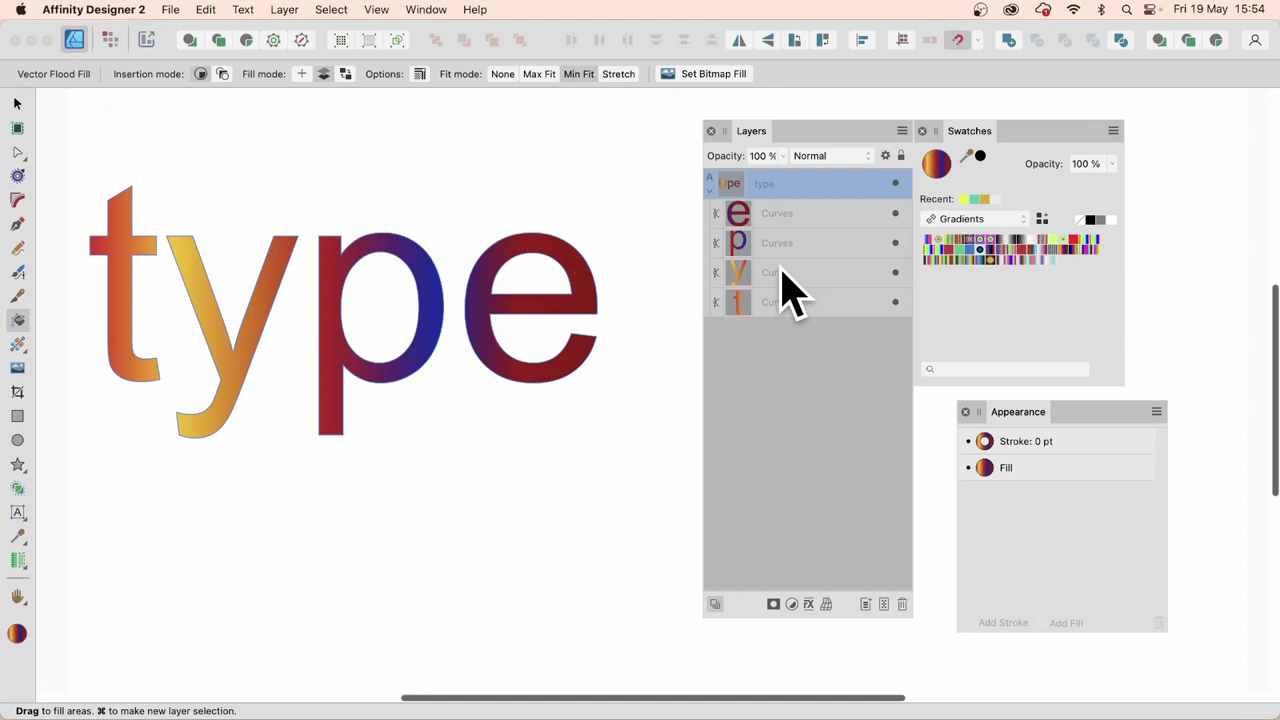
Step: Briefly edit the word type's text, placing the cursor after the y, then exit editing
left_click(18, 104)
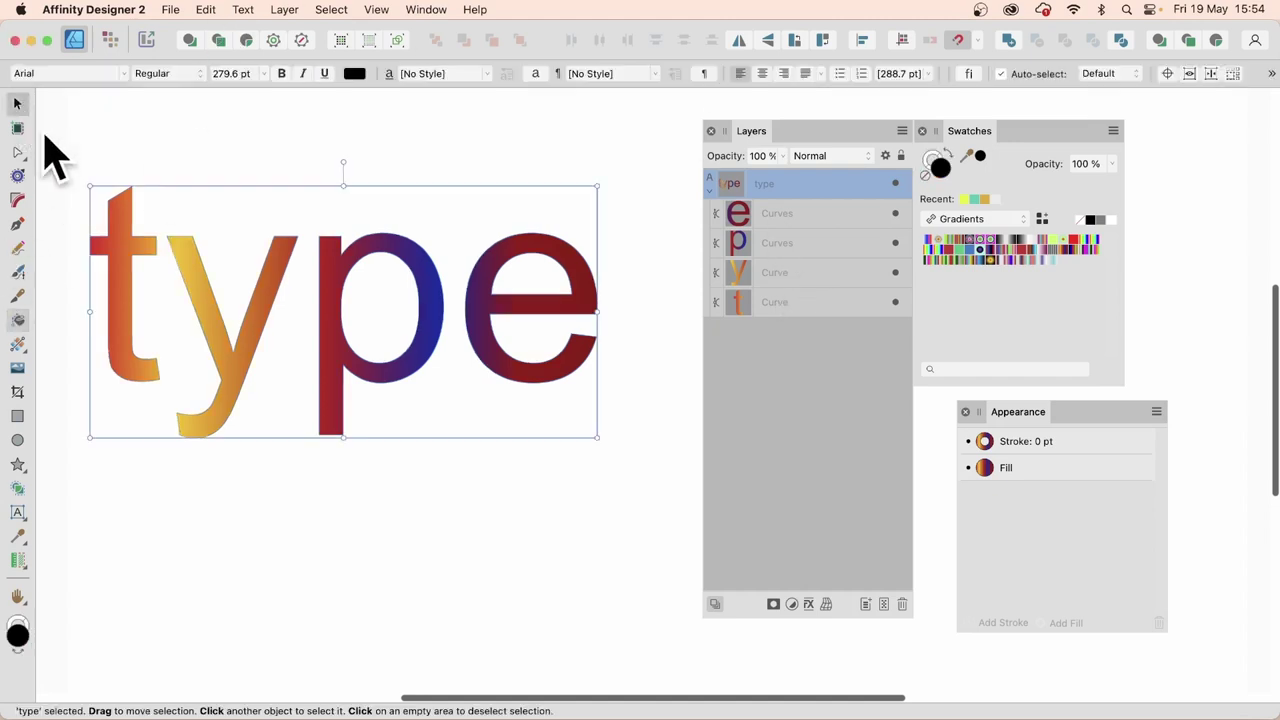
double_click(137, 263)
left_click(266, 143)
left_click(17, 104)
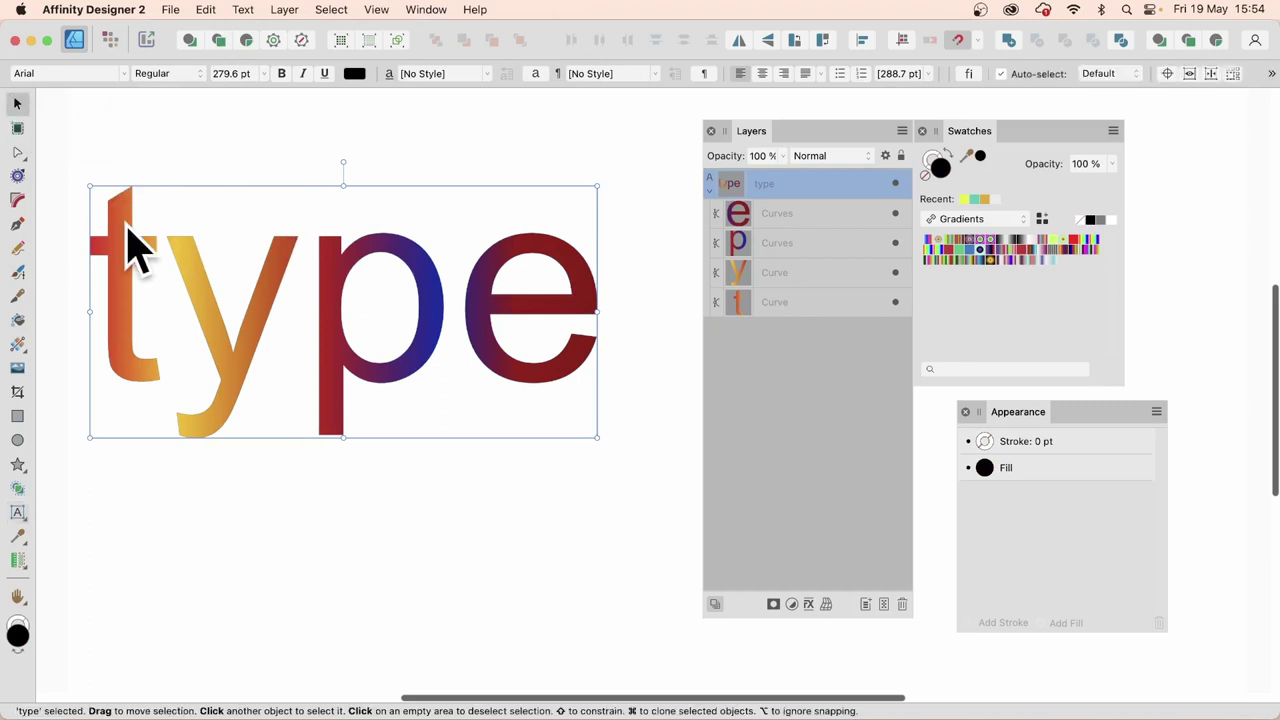
Step: Greatly enlarge the e's gradient piece and park it below the word
left_click(790, 218)
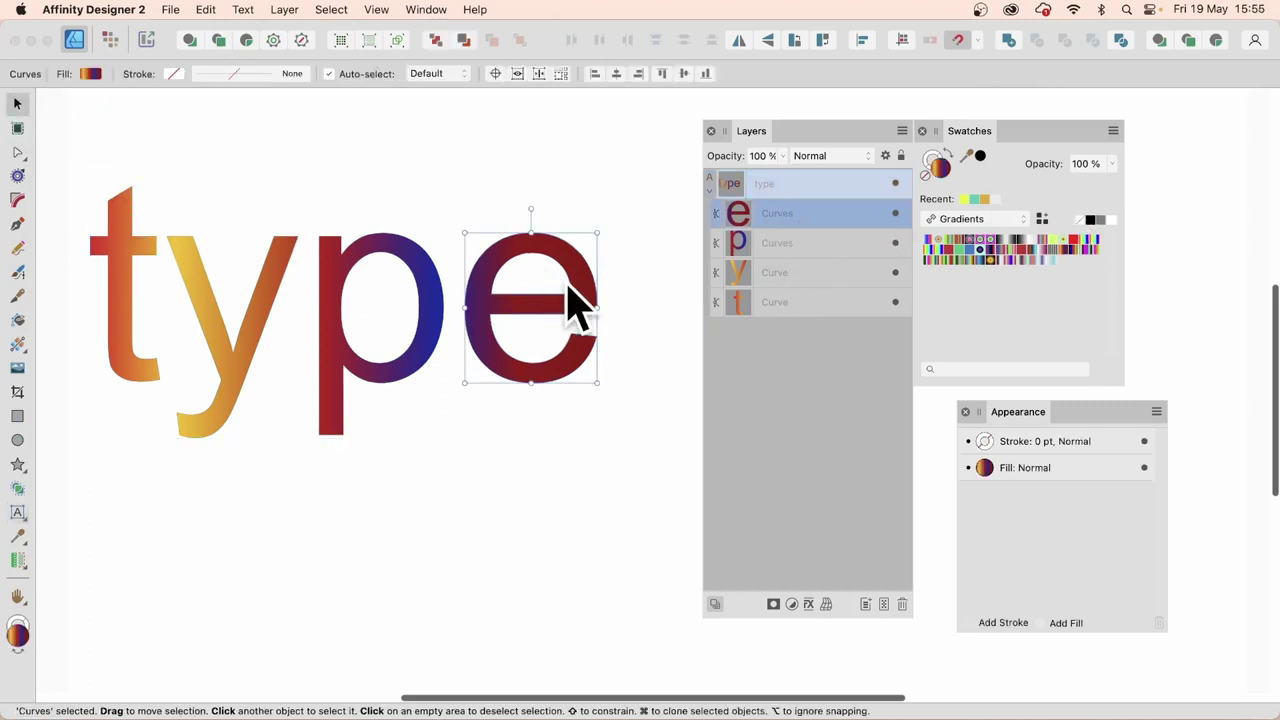
left_click_drag(575, 300, 504, 253)
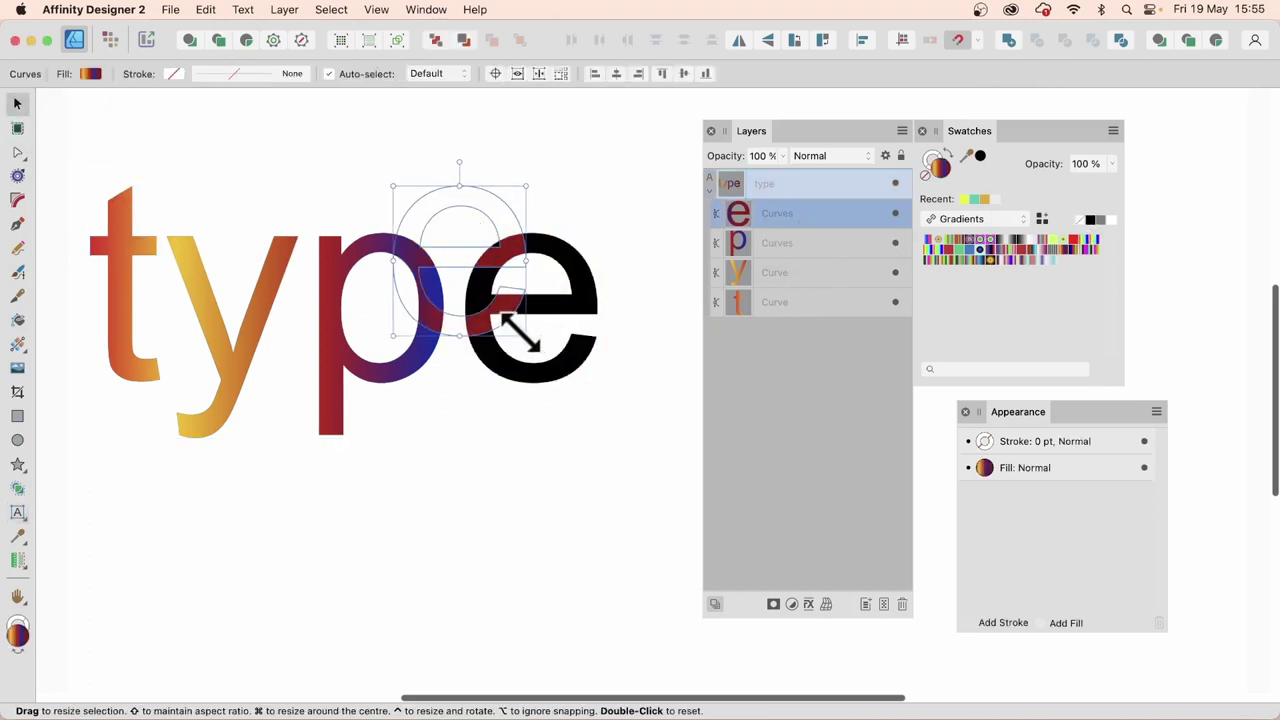
left_click_drag(524, 336, 657, 463)
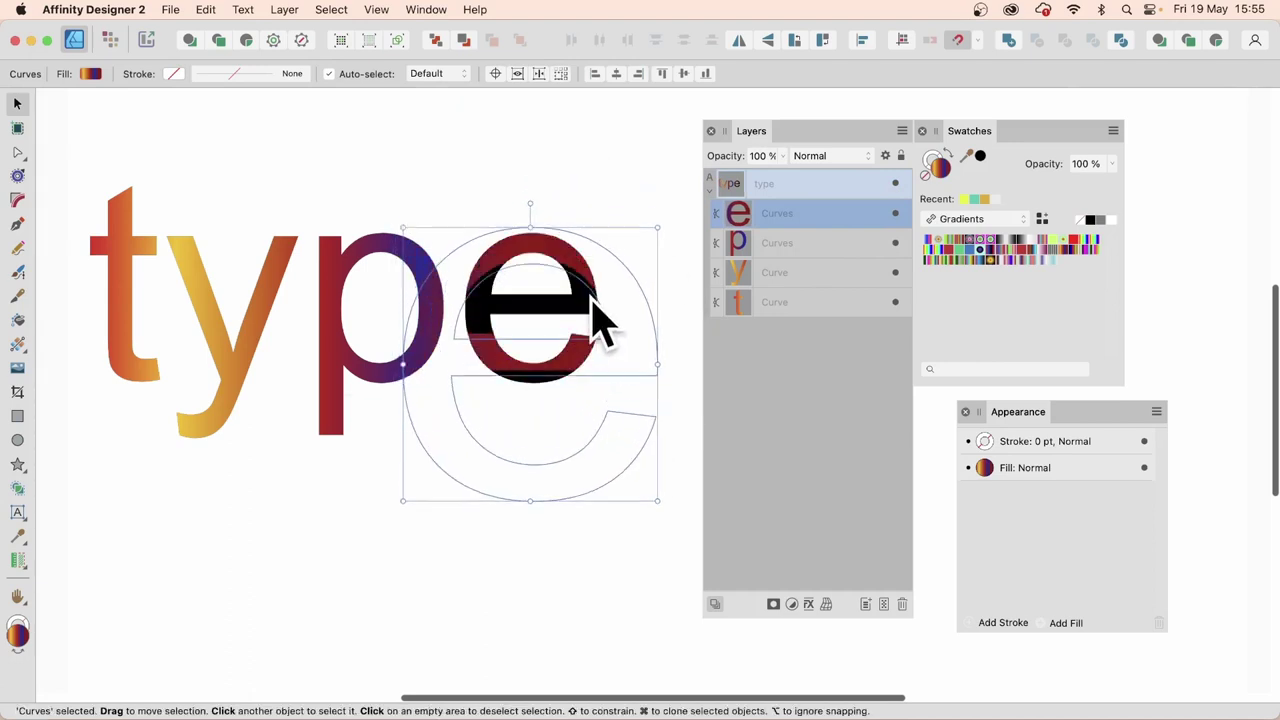
left_click_drag(592, 310, 597, 505)
Step: Move the word type higher up the page
left_click(550, 312)
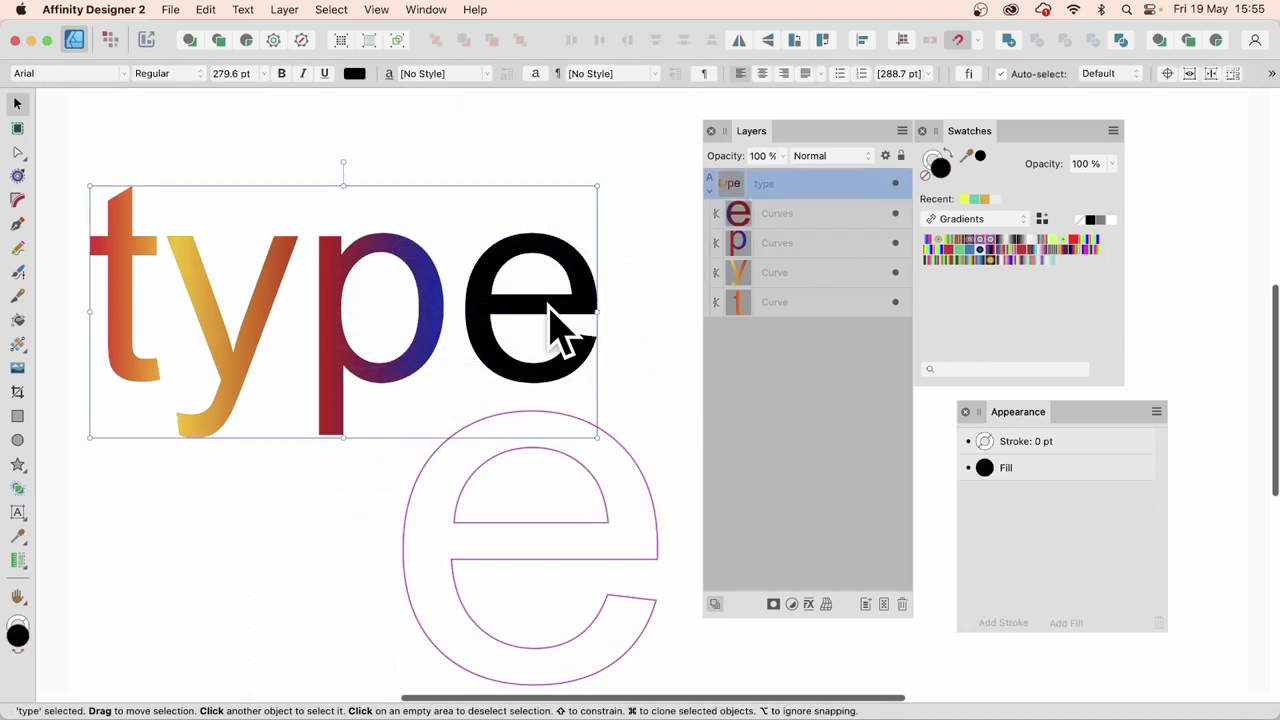
left_click_drag(560, 320, 567, 258)
left_click(565, 497)
left_click(597, 376)
Step: Give the enlarged e piece a red-green gradient and move it back over the e
left_click(767, 215)
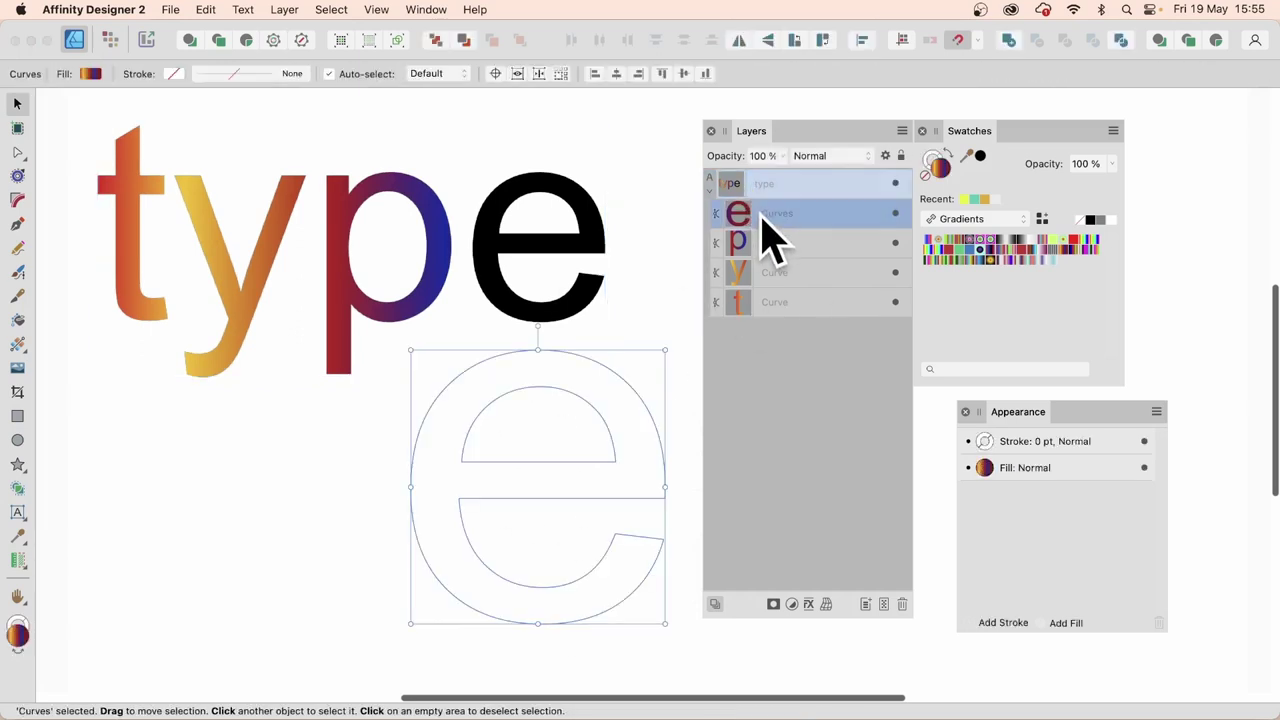
left_click(946, 261)
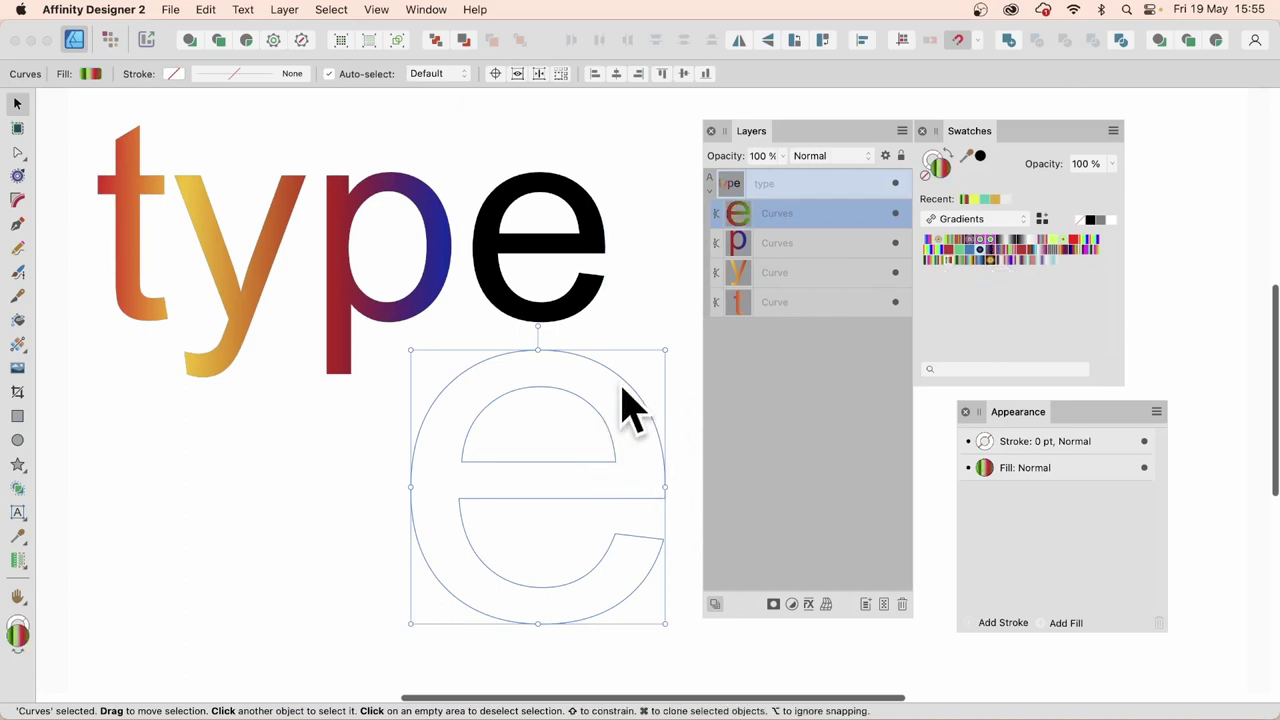
left_click_drag(625, 395, 689, 194)
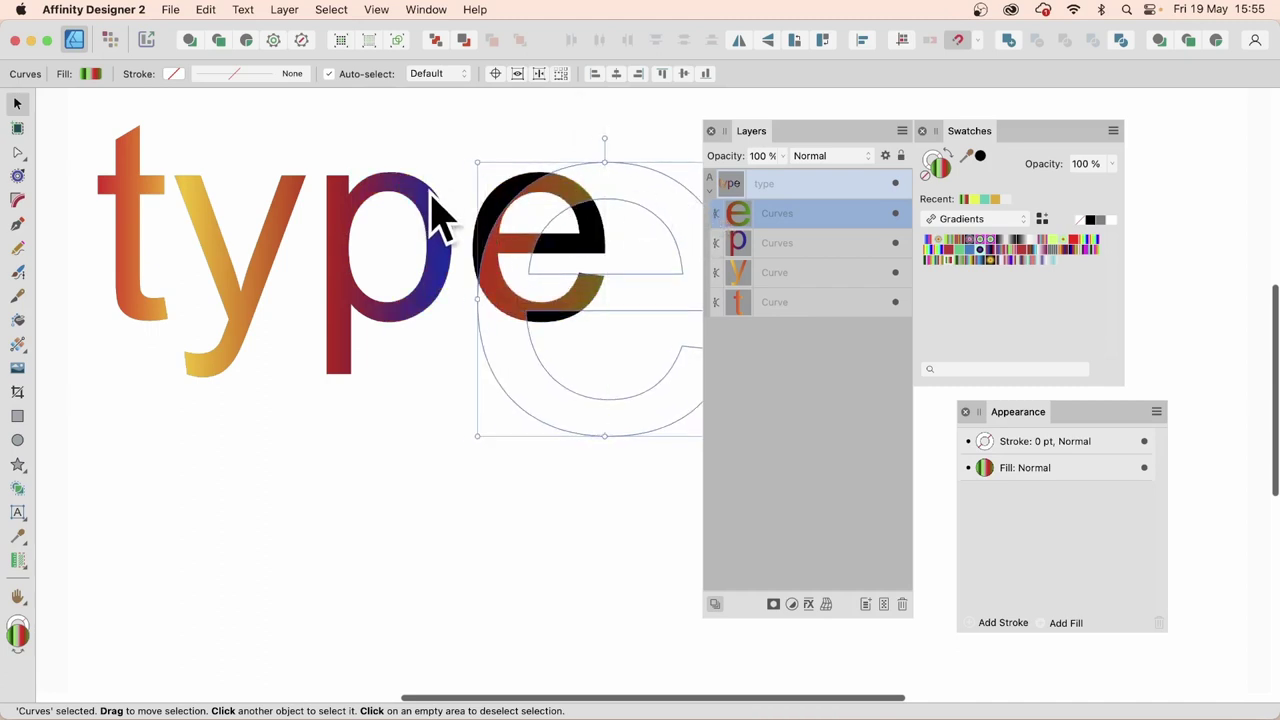
left_click(776, 242)
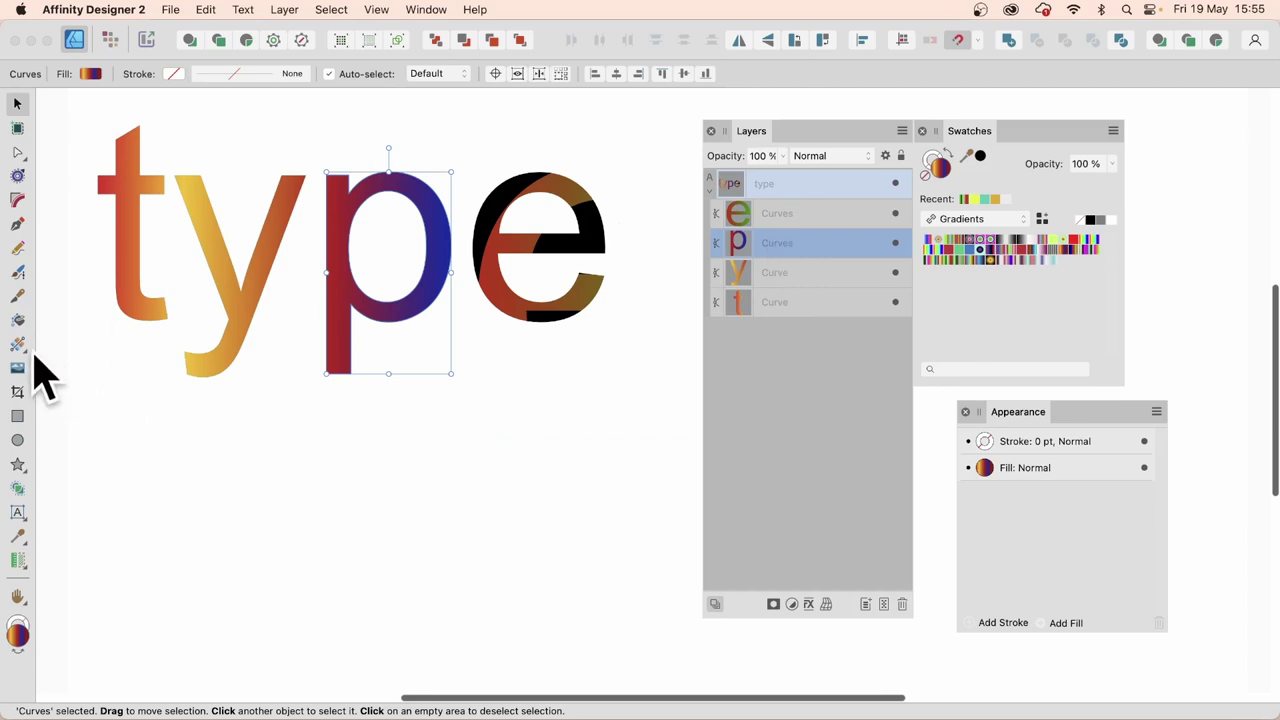
Step: Fill the p with a radial gradient using the Fill tool
left_click(18, 320)
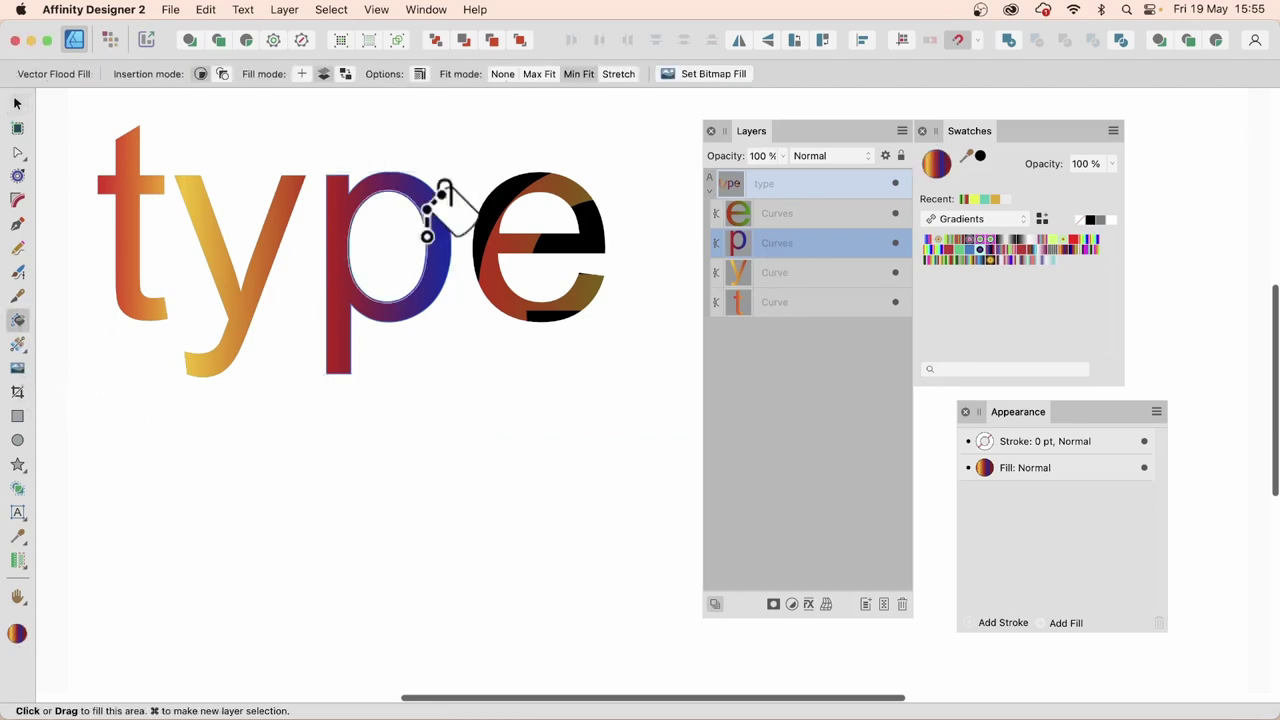
left_click(978, 241)
left_click(350, 228)
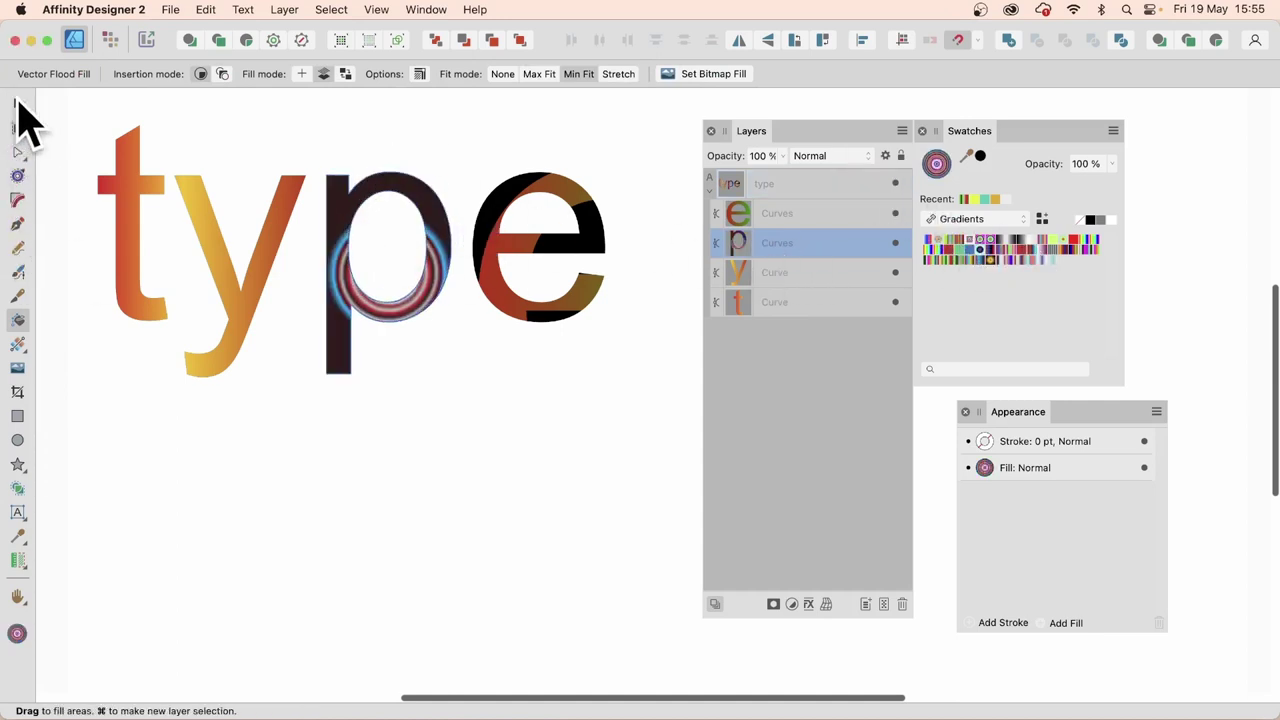
Step: Enlarge the p's radial-gradient piece and shift it up and left inside the p
left_click(17, 103)
left_click_drag(450, 373, 590, 530)
left_click_drag(557, 380, 556, 287)
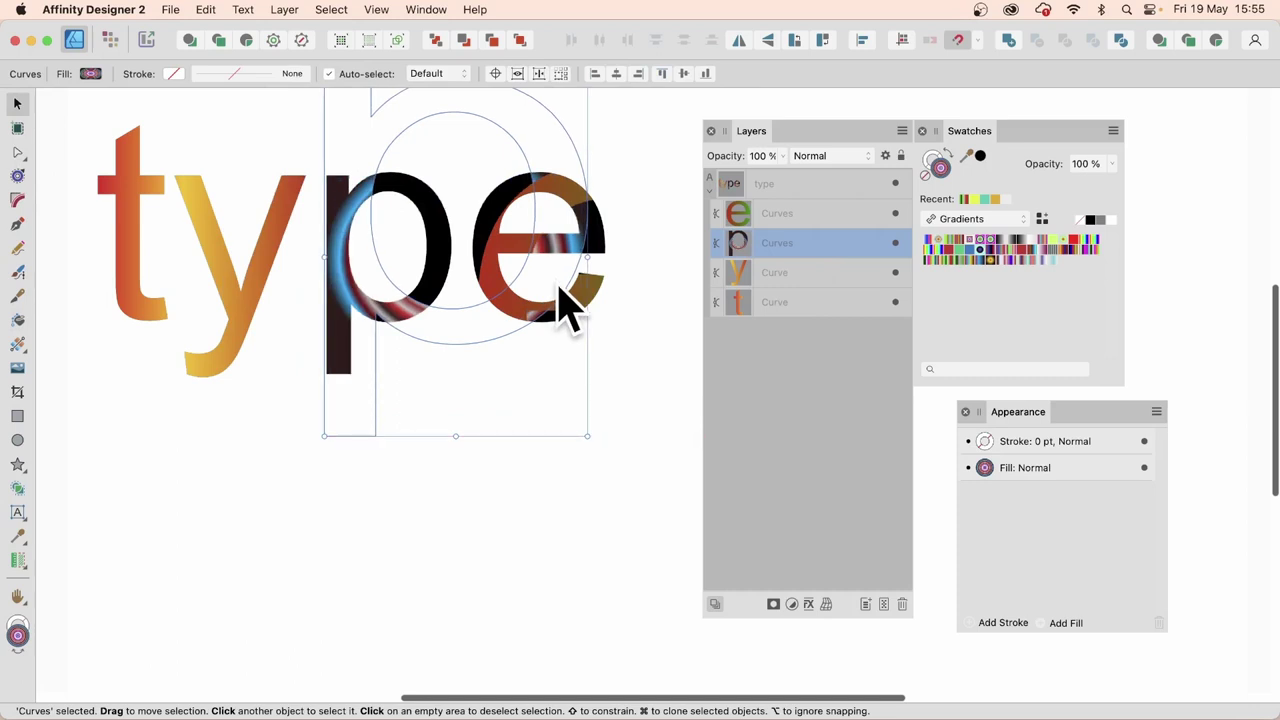
left_click_drag(420, 320, 374, 290)
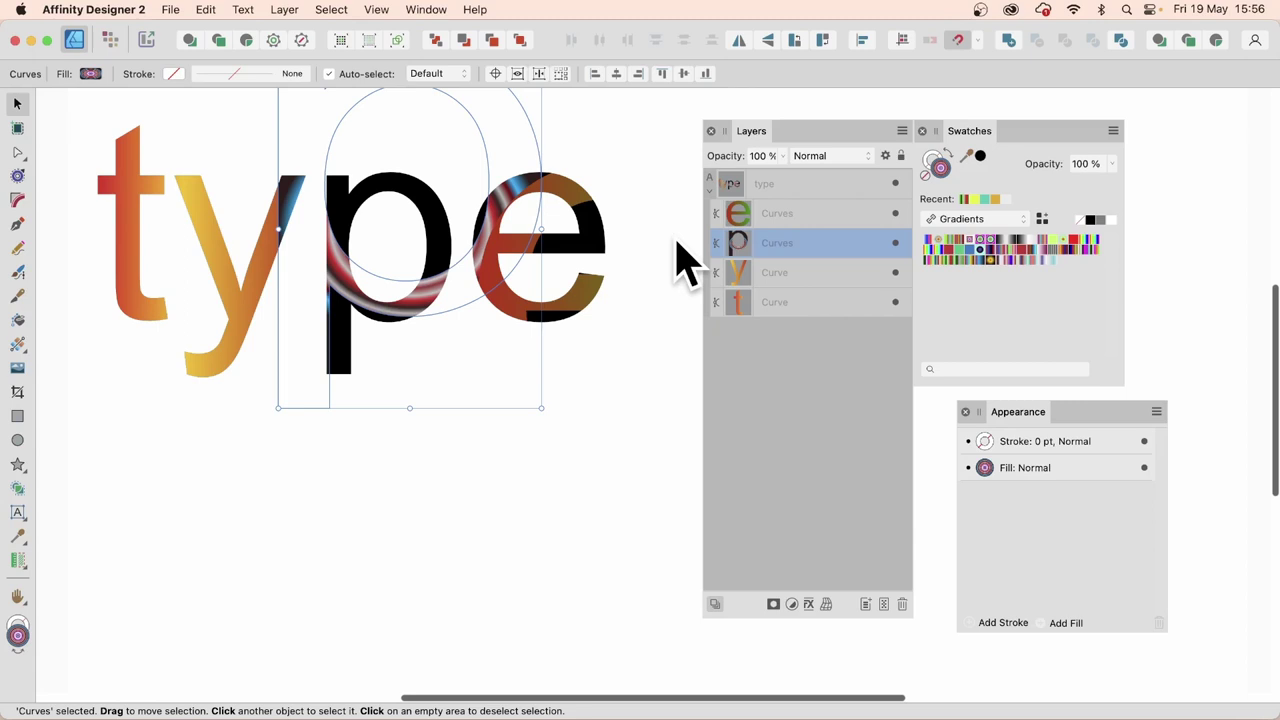
Step: Drag the p's radial piece lower, then select the y piece and the word type in turn
left_click_drag(351, 294, 371, 414)
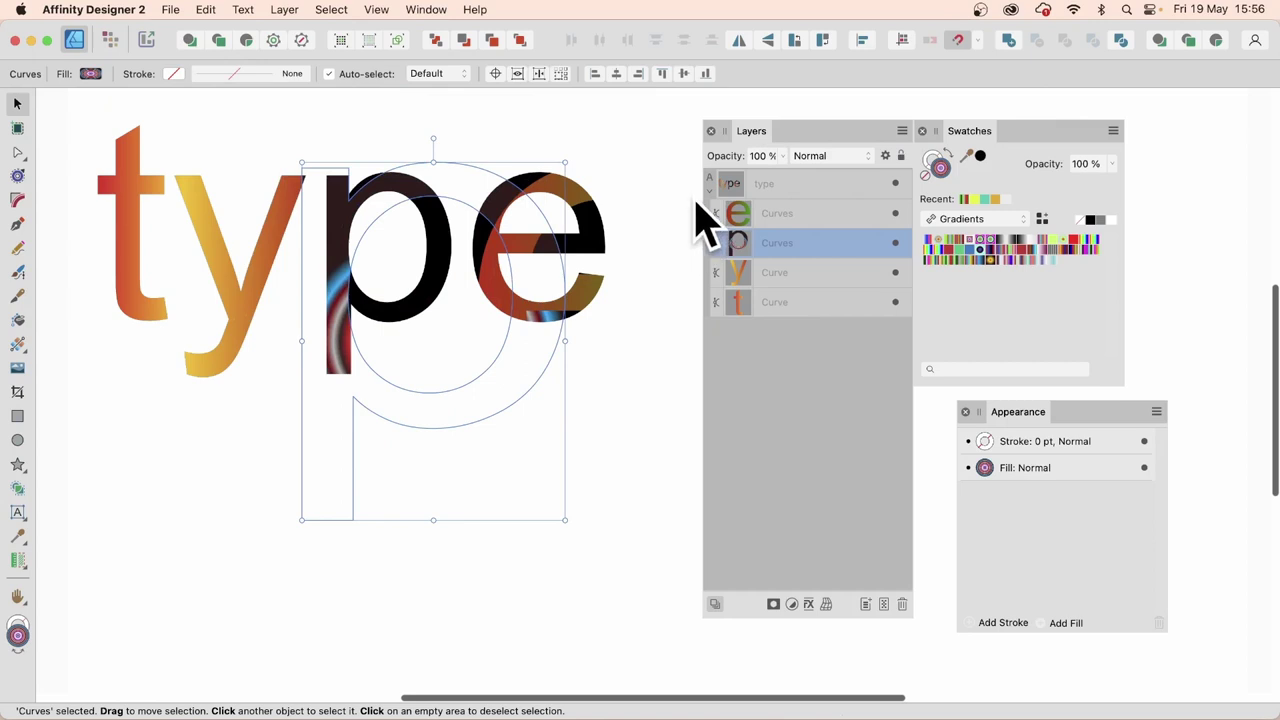
left_click(736, 273)
left_click(735, 185)
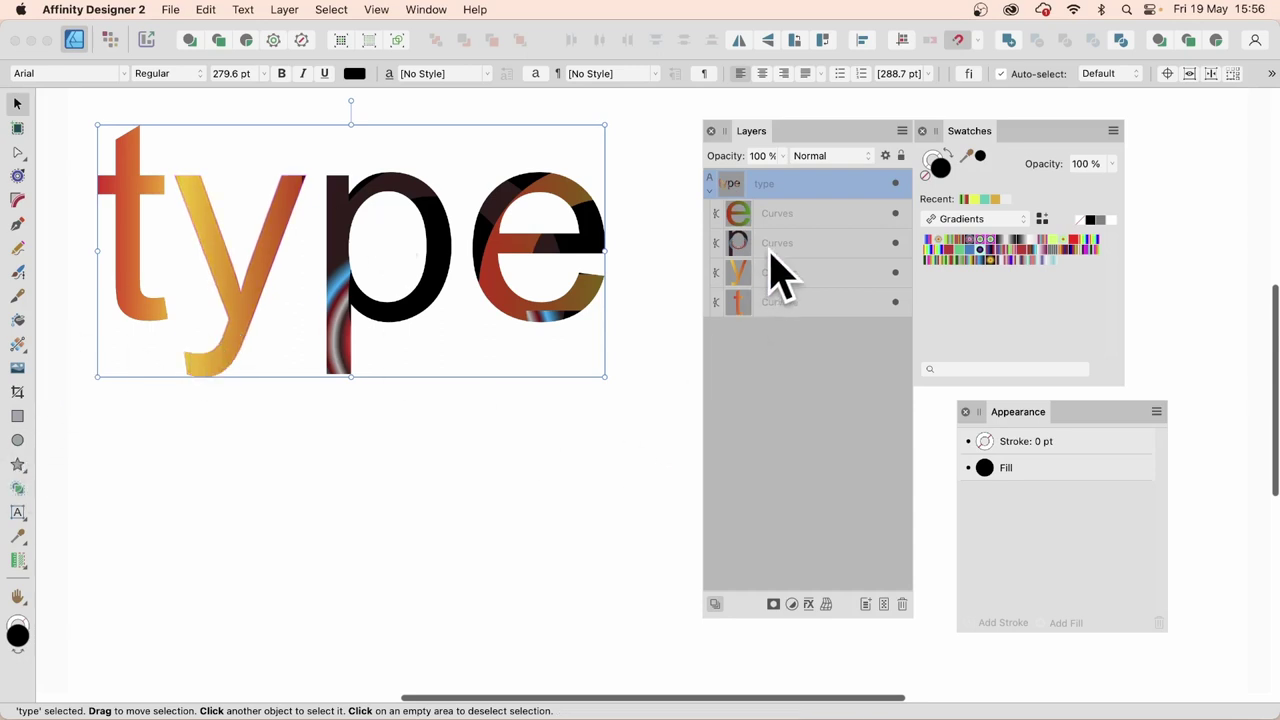
left_click(737, 274)
left_click(480, 263)
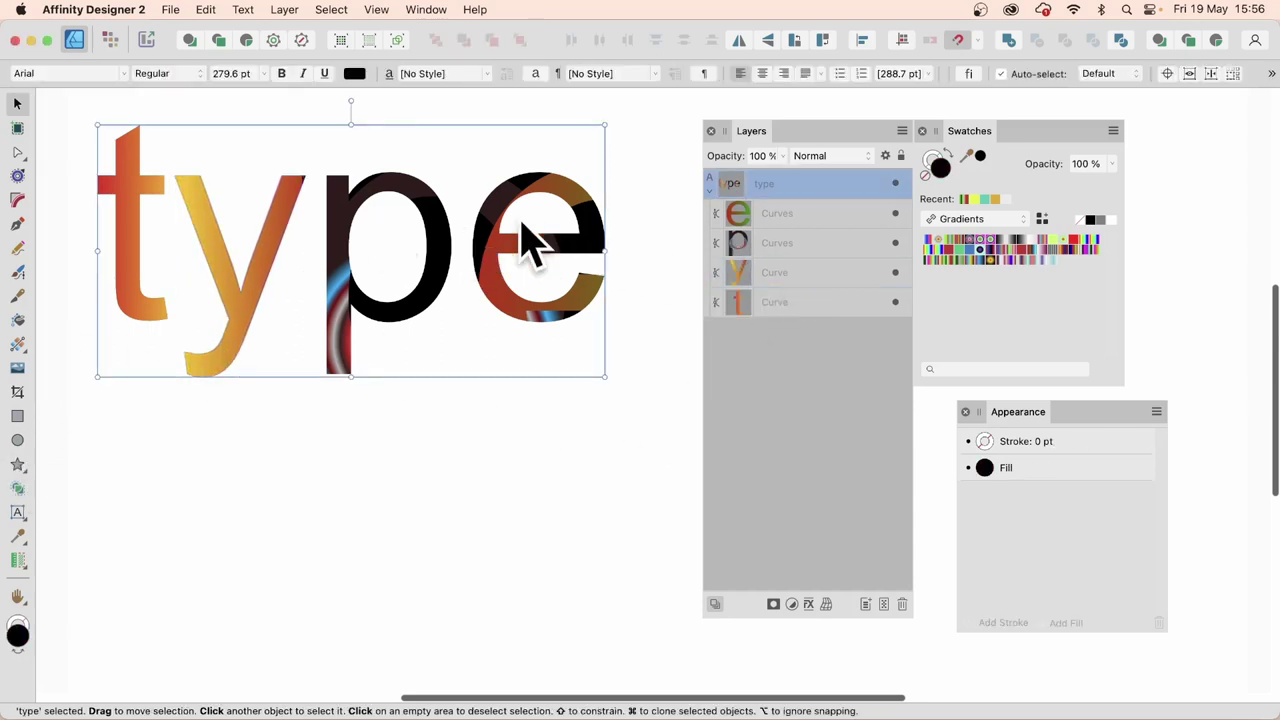
Step: Try moving the e's gradient piece onto the p, then undo the move
left_click(742, 218)
left_click_drag(551, 229, 377, 181)
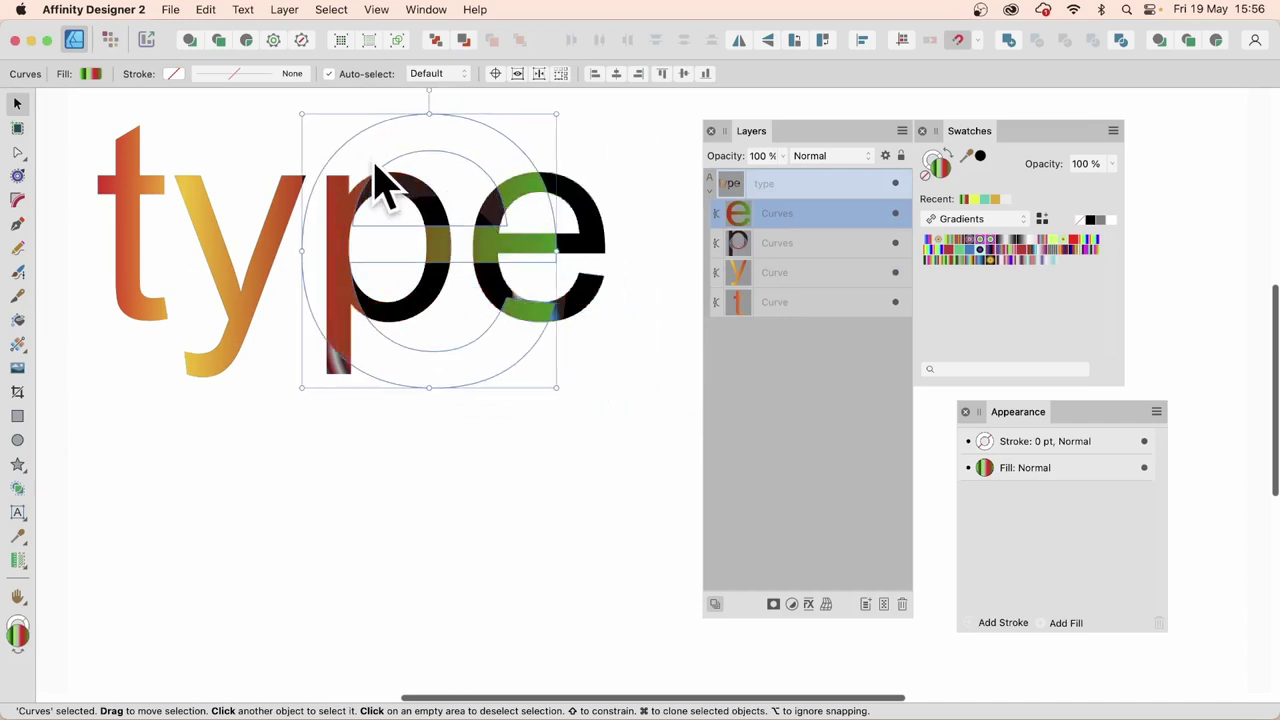
key("super+z")
key("super+z")
scroll(612, 290, "up", 2)
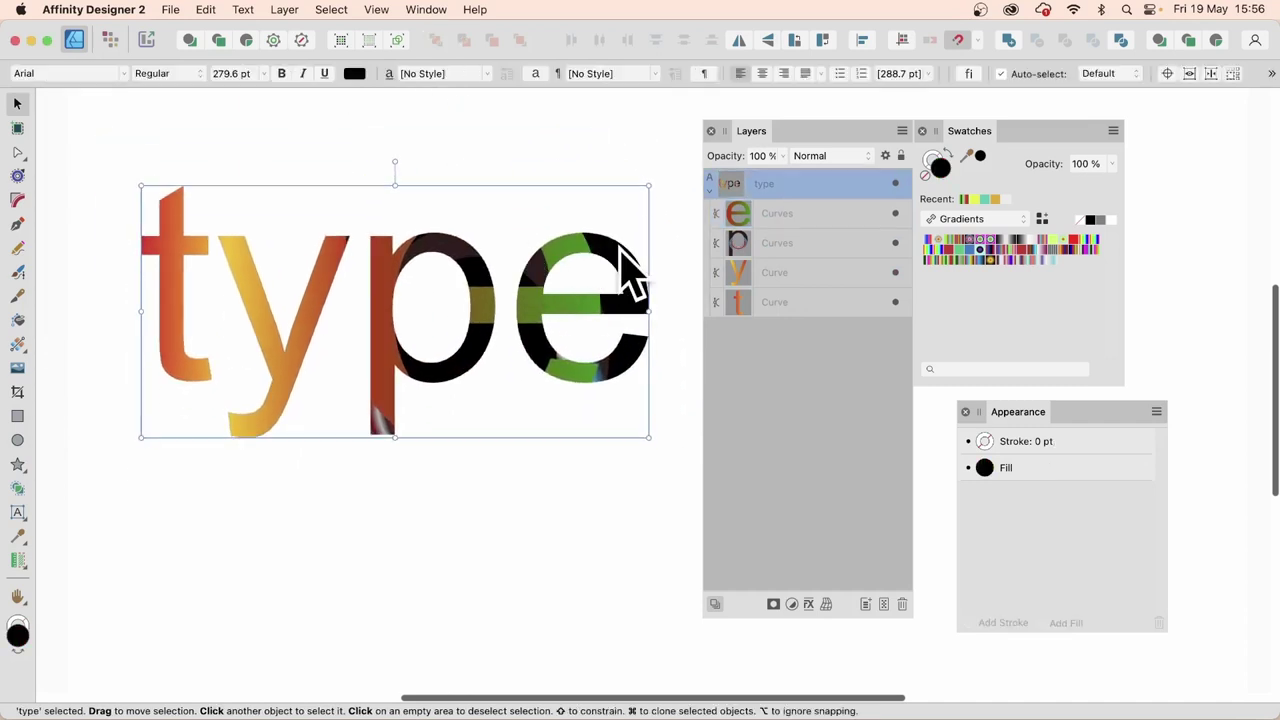
Step: Convert the word to curves and drag the e's selected nodes near its crossbar
right_click(620, 252)
left_click(665, 606)
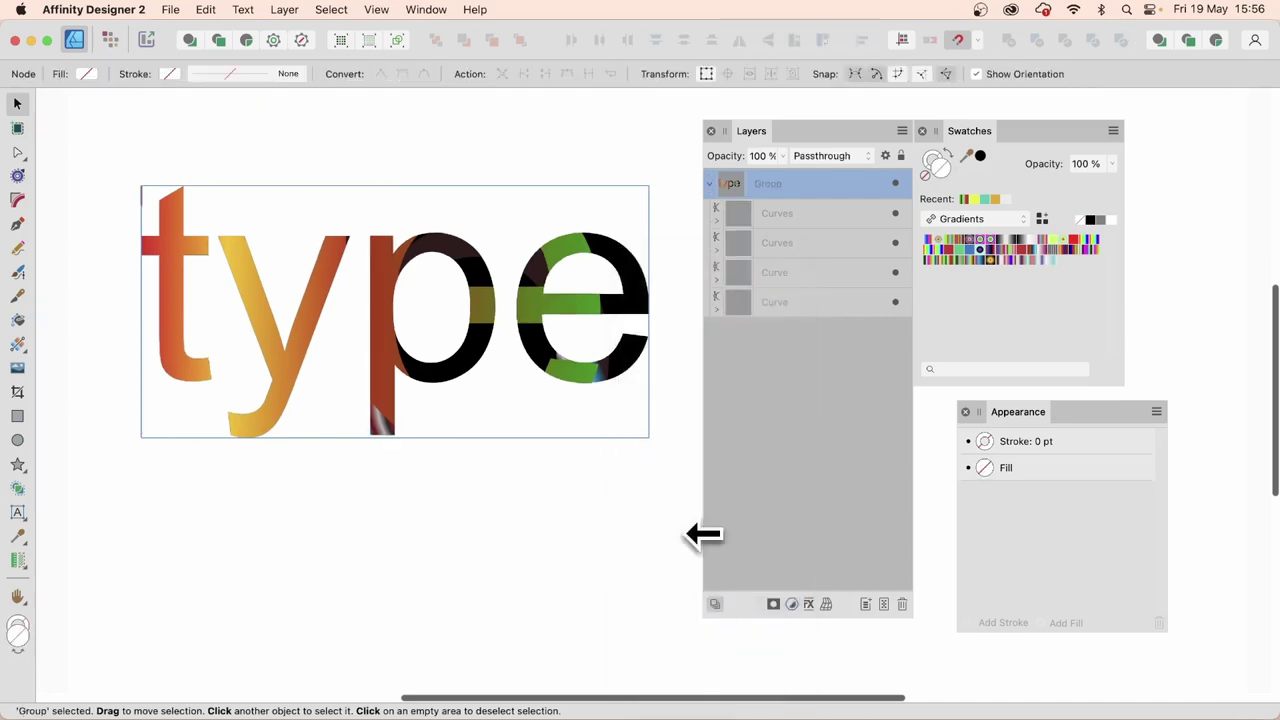
left_click(737, 213)
left_click(716, 208)
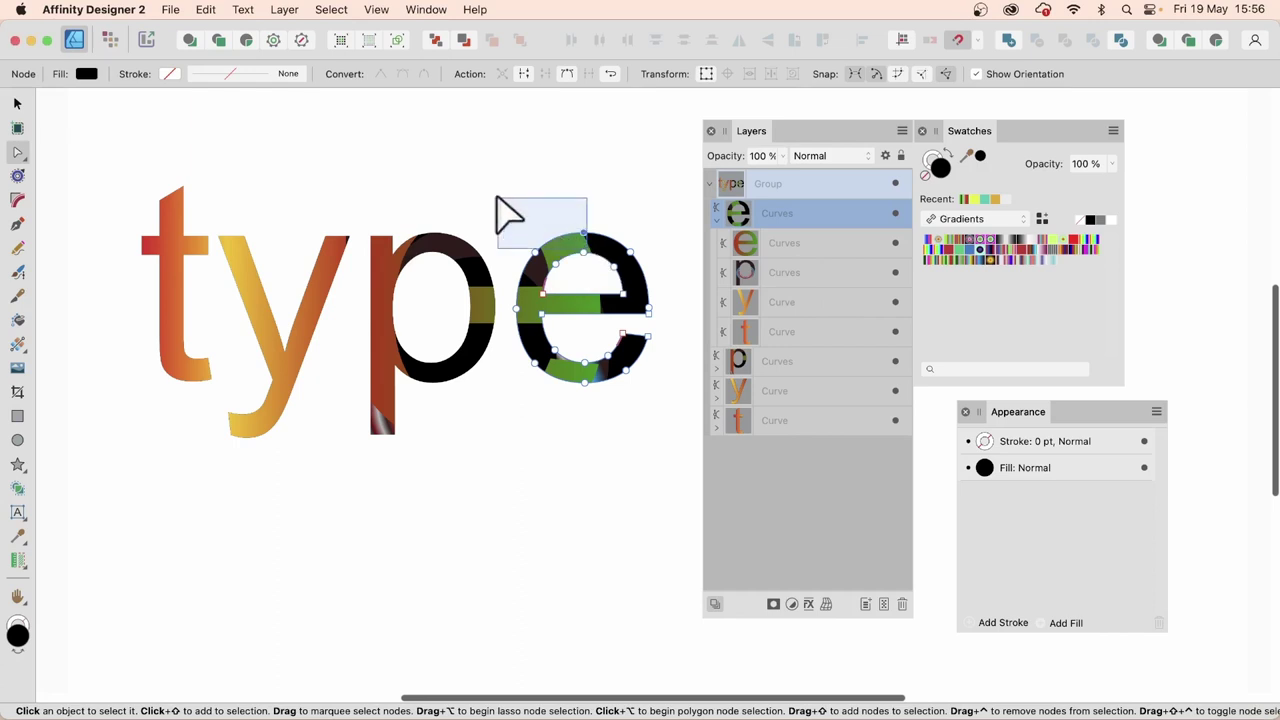
left_click_drag(447, 188, 683, 440)
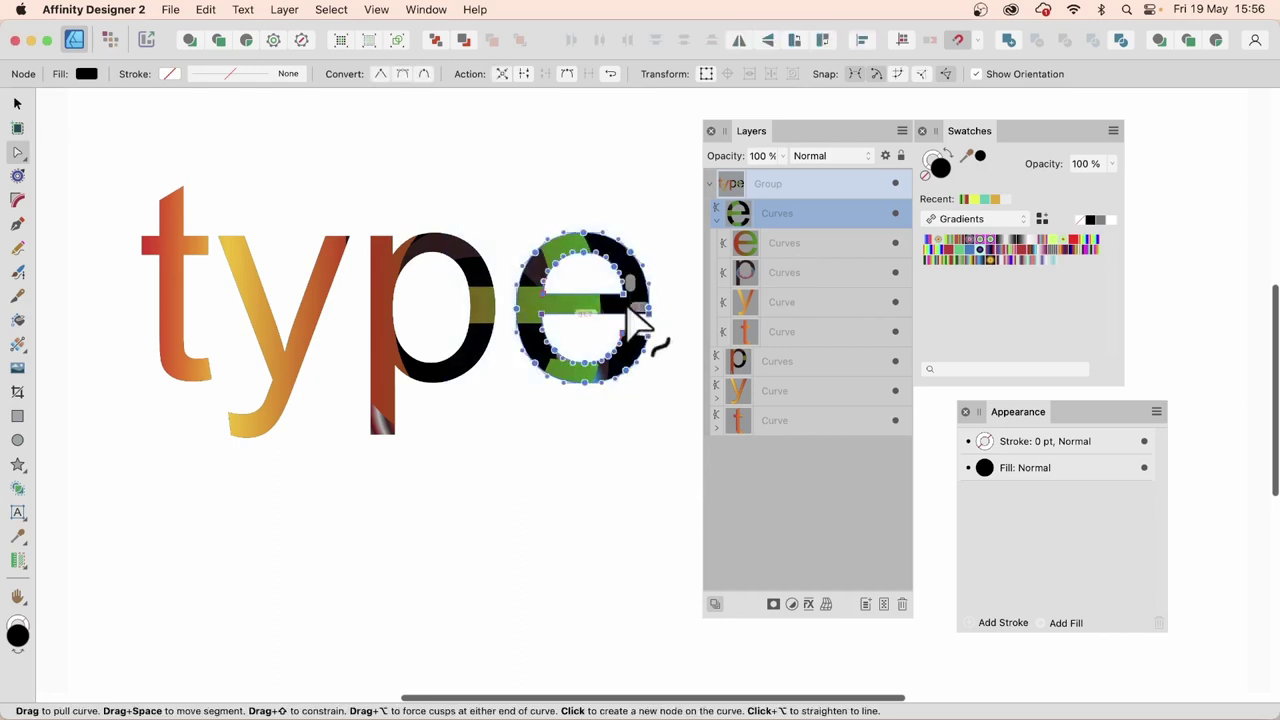
left_click_drag(634, 306, 597, 295)
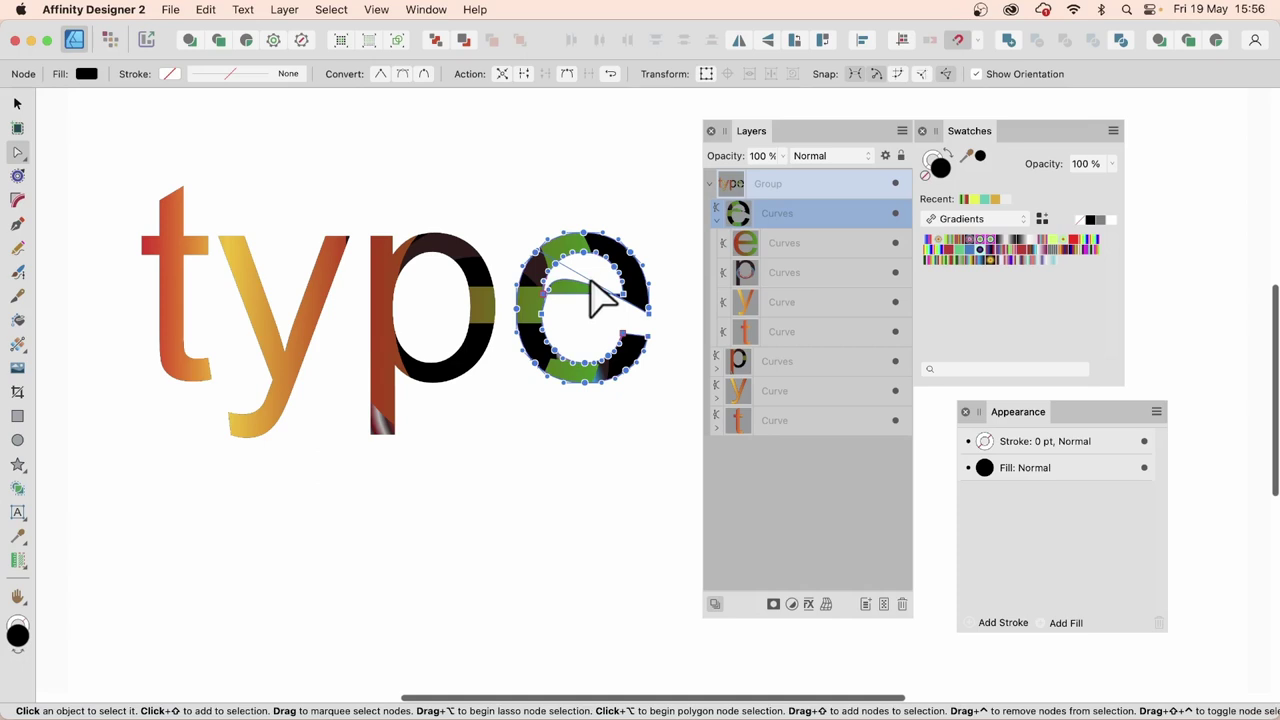